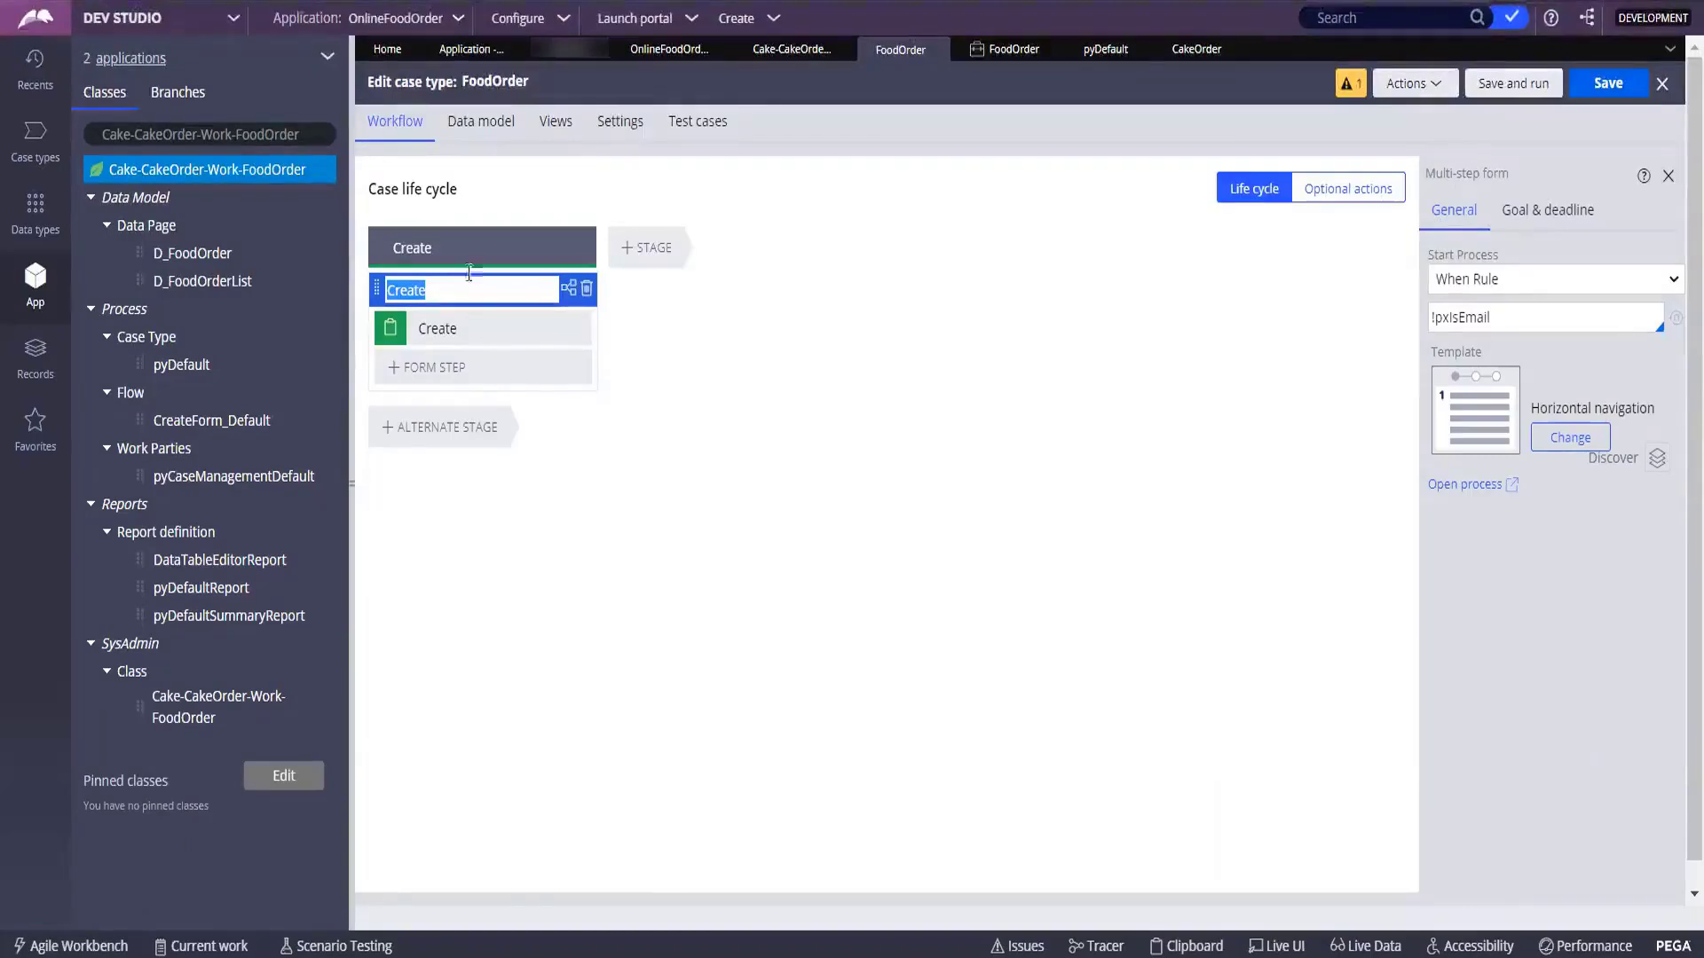
# Add a new primary stage after the Create stage and check the Stages configuration in the pyDefault record
pyautogui.click(661, 249)
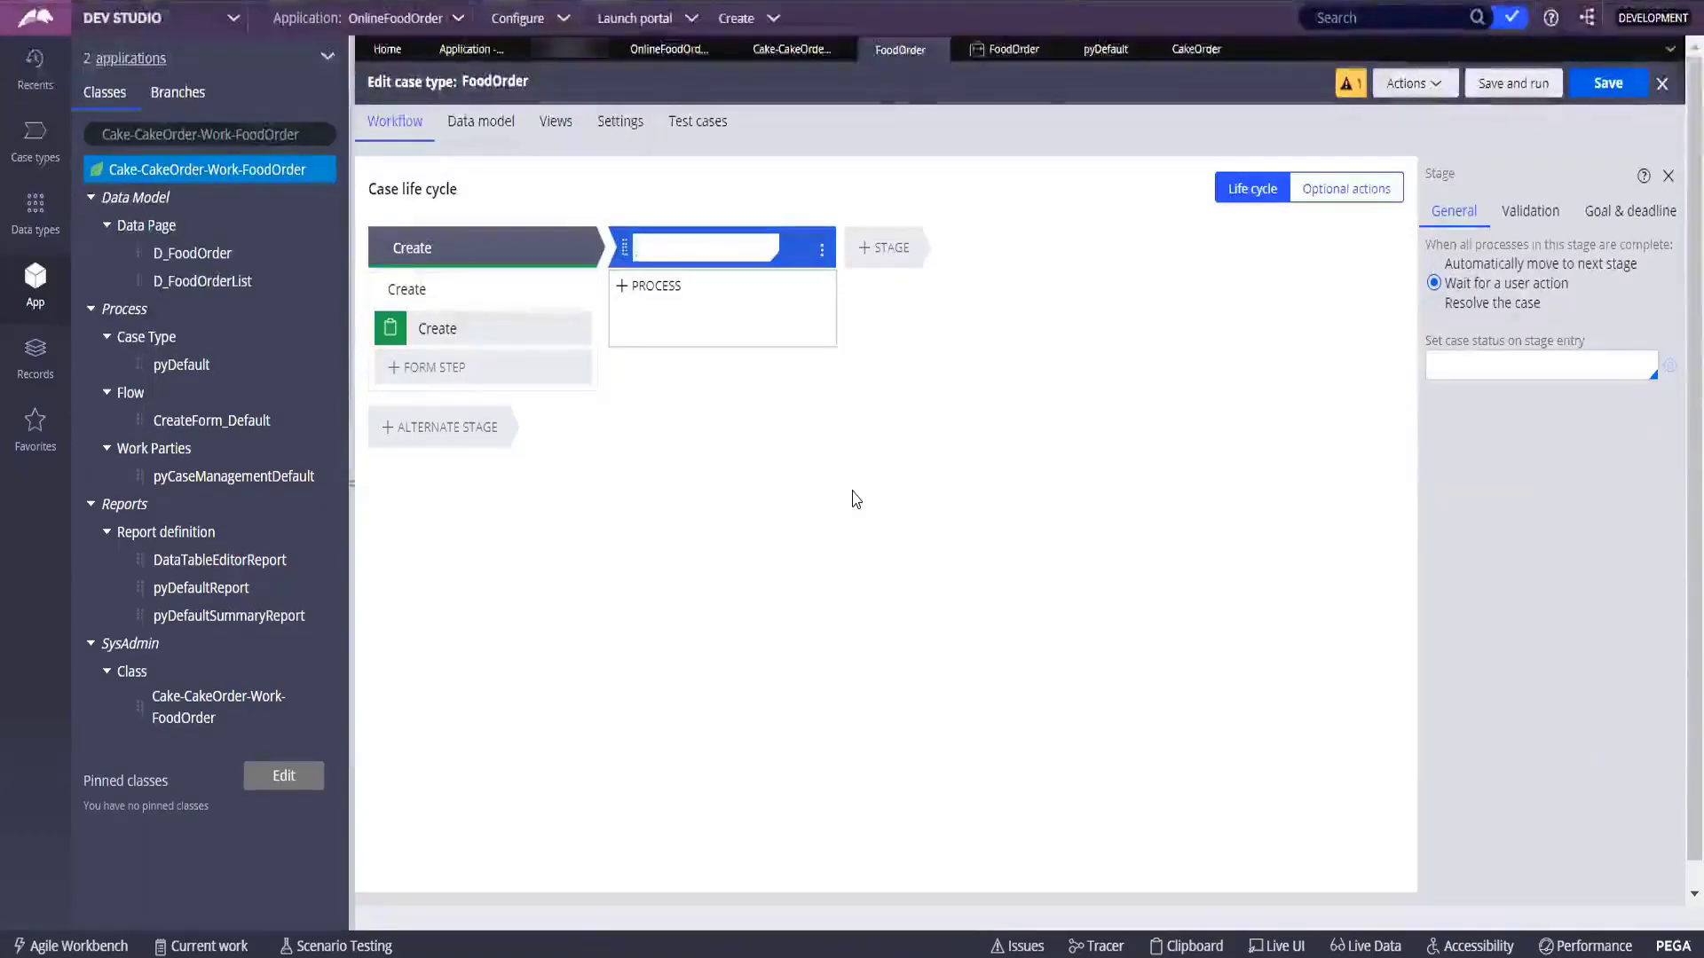
pyautogui.click(1109, 51)
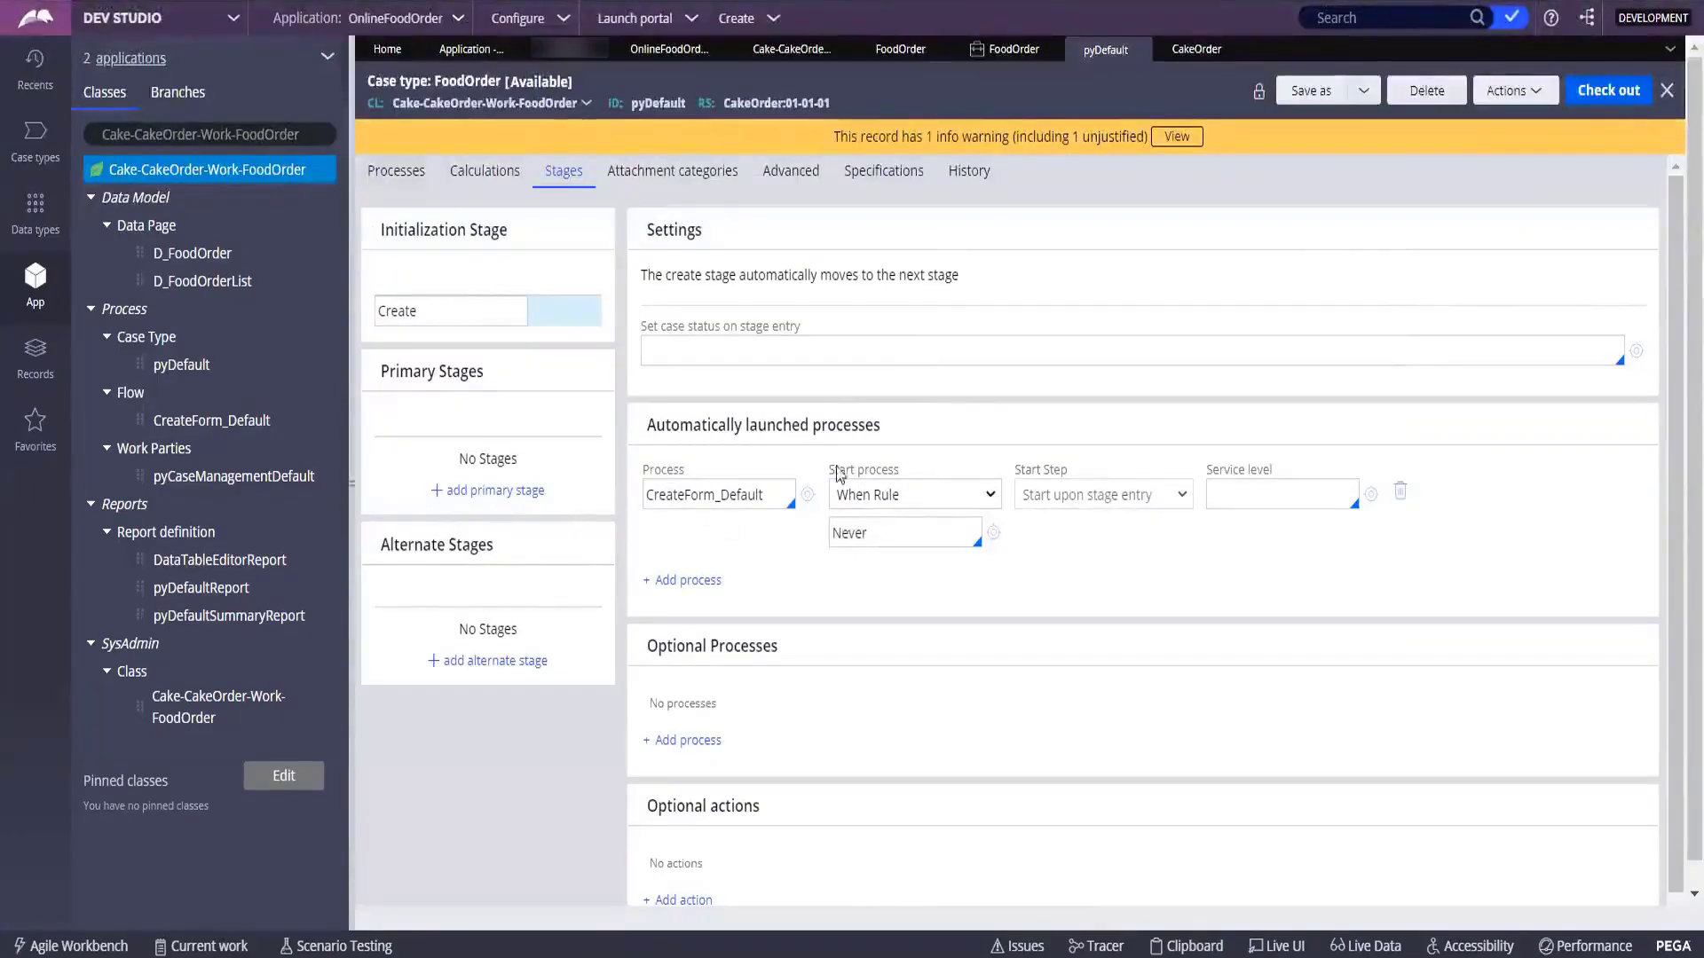
pyautogui.click(899, 51)
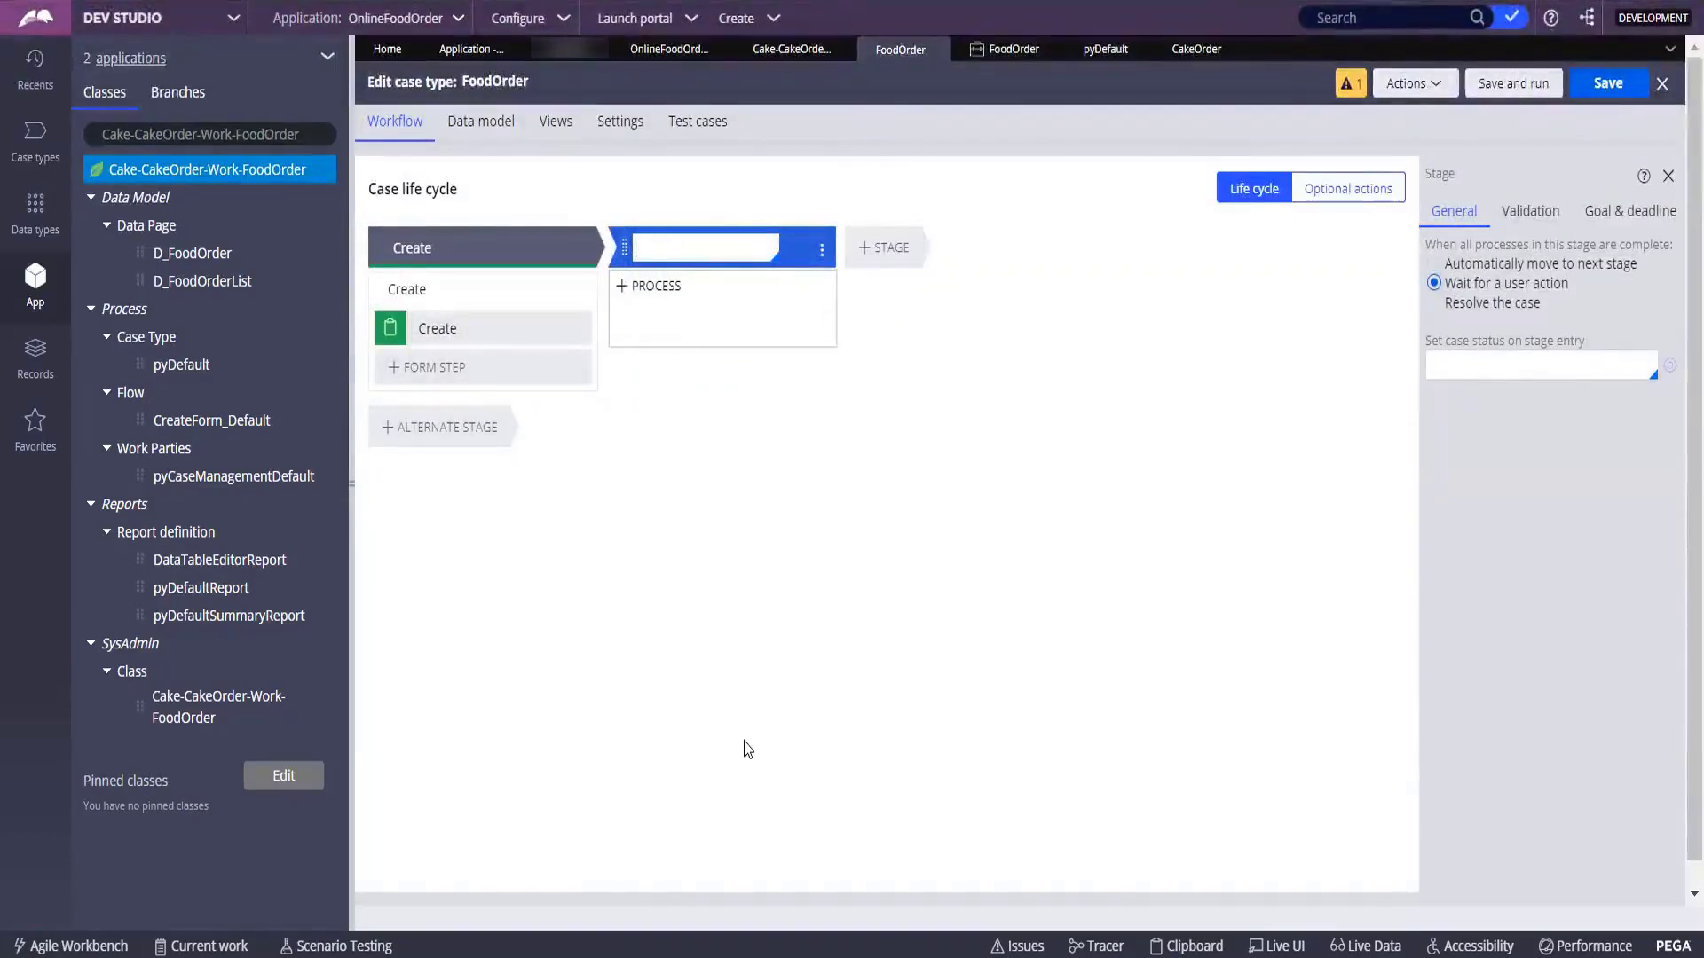
pyautogui.write('Select De')
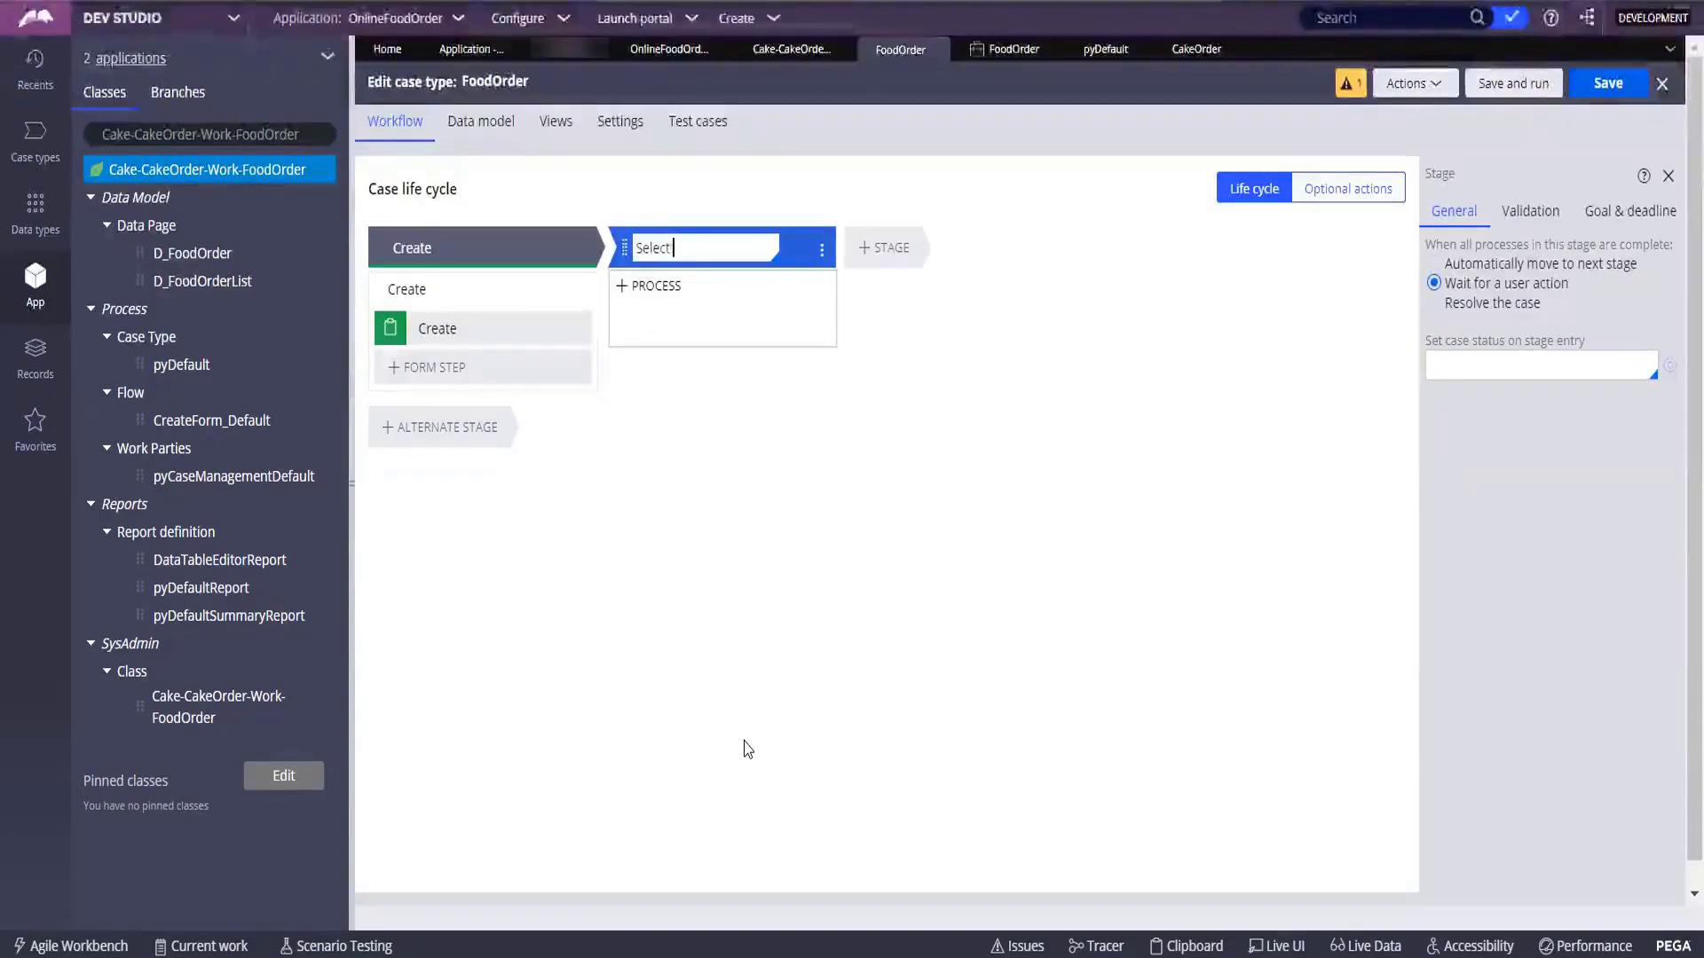
pyautogui.press('BackSpace')
pyautogui.press('BackSpace')
pyautogui.press('BackSpace')
pyautogui.press('BackSpace')
pyautogui.press('BackSpace')
pyautogui.press('BackSpace')
pyautogui.press('BackSpace')
pyautogui.press('BackSpace')
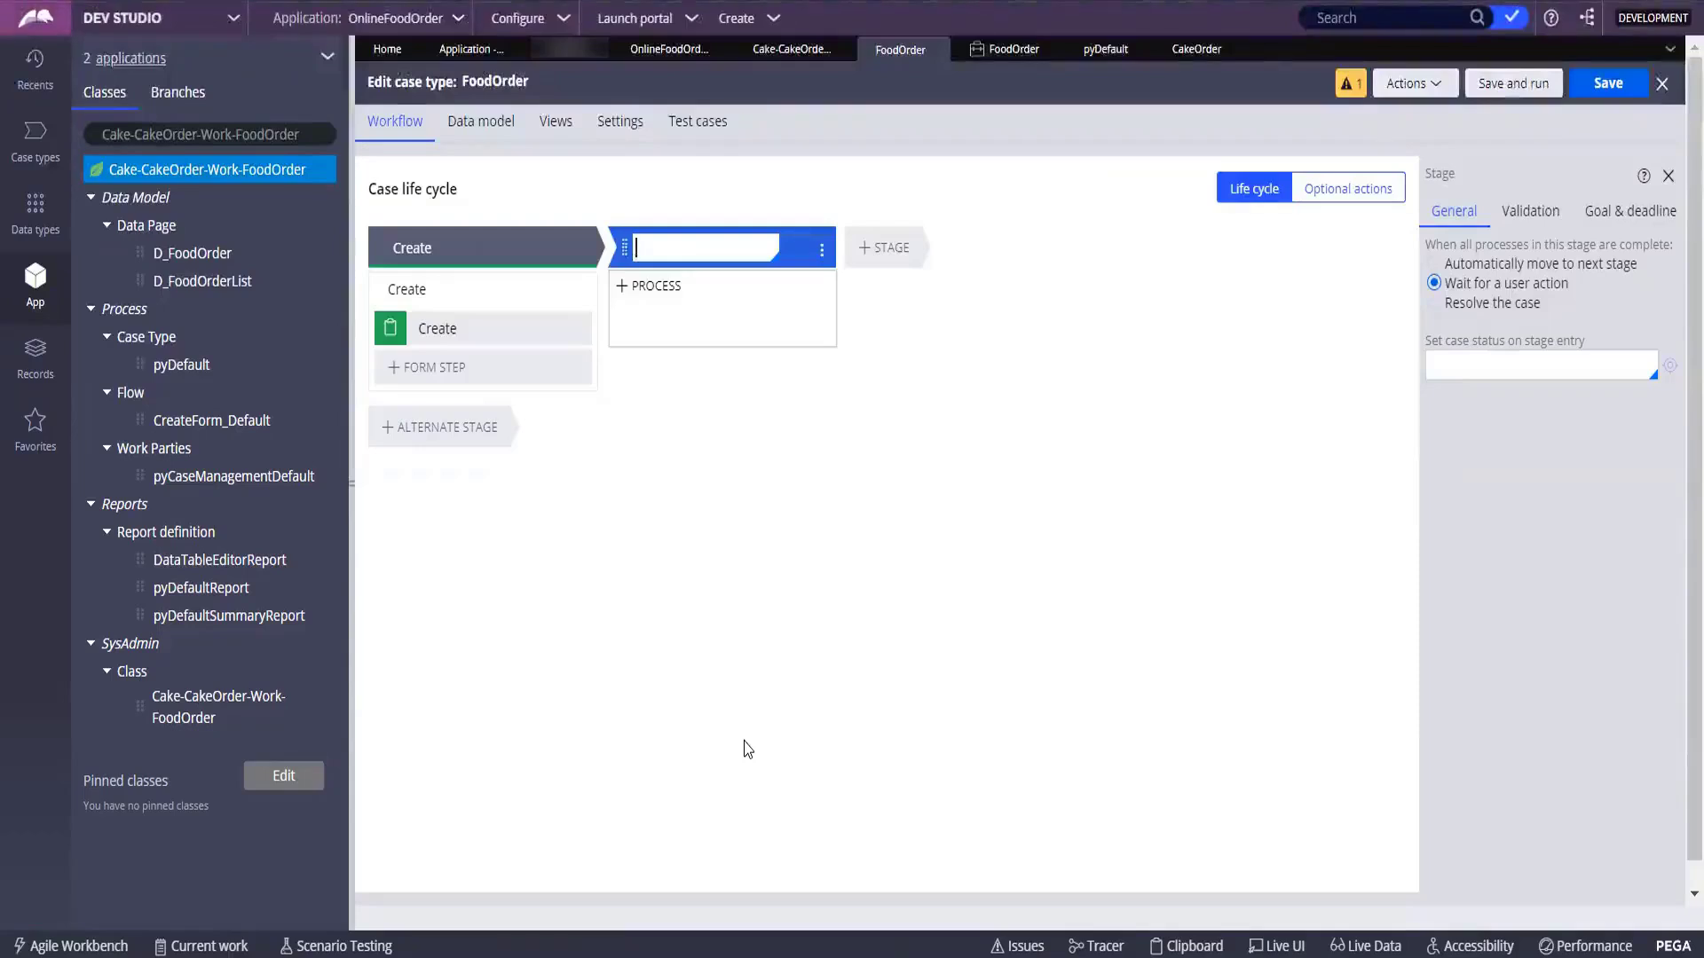
# Name the new second stage Collect Delivery Address
pyautogui.write('Collec')
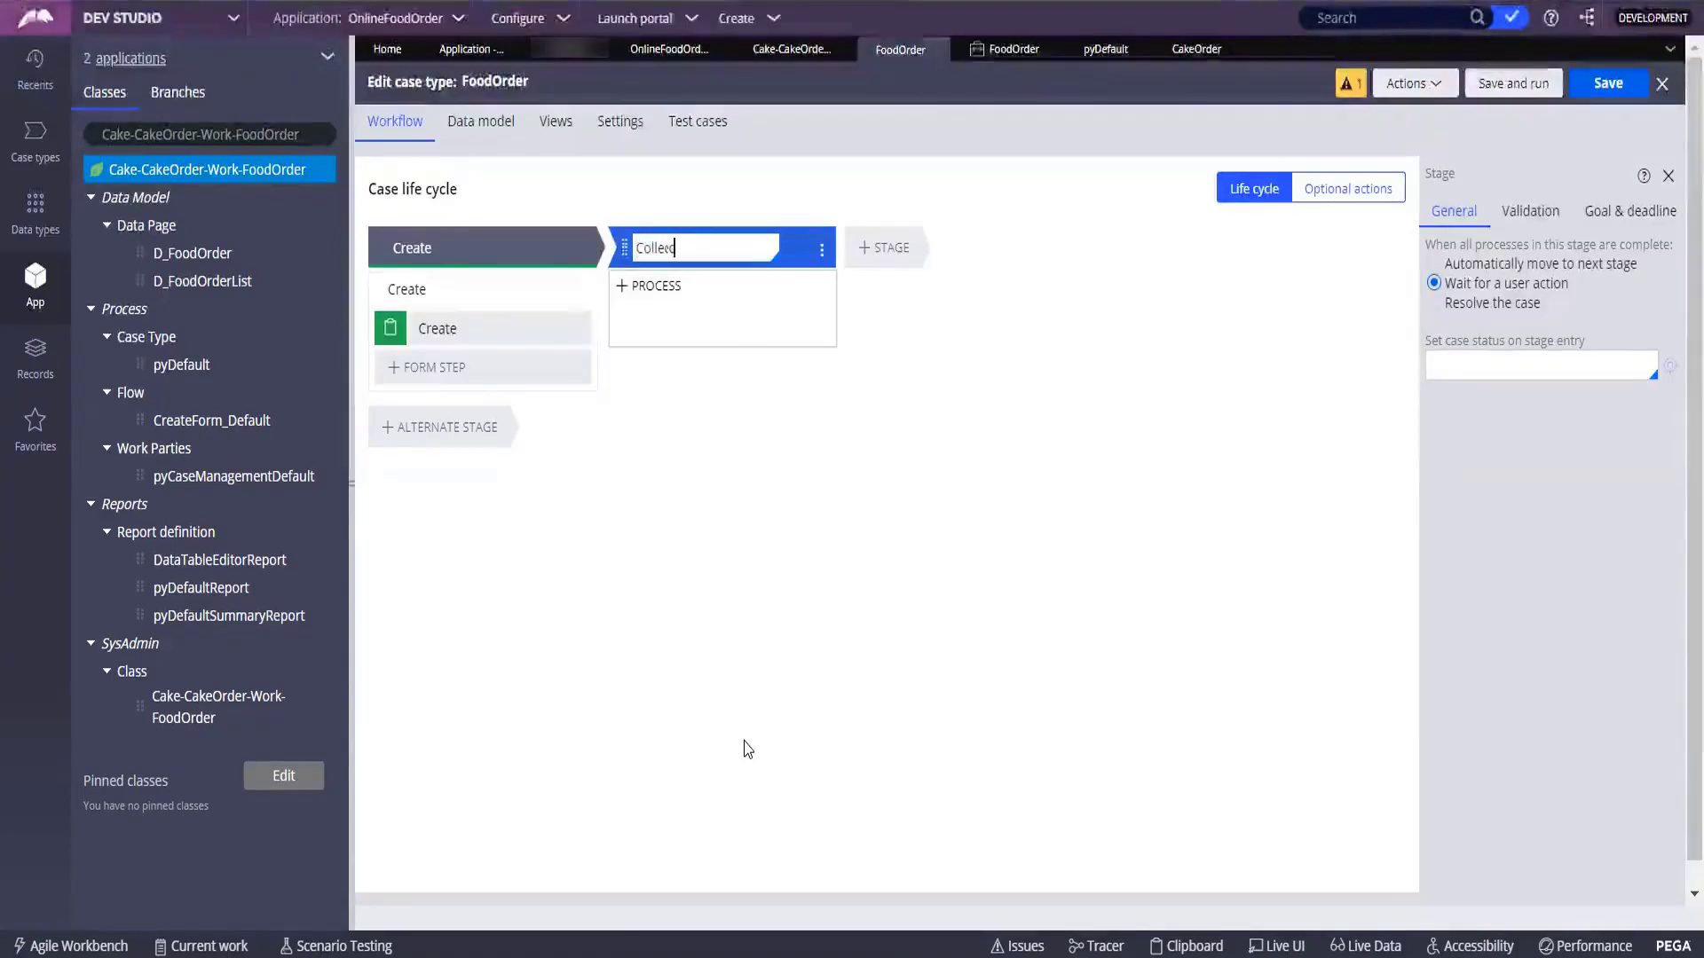
pyautogui.write('t Delivery')
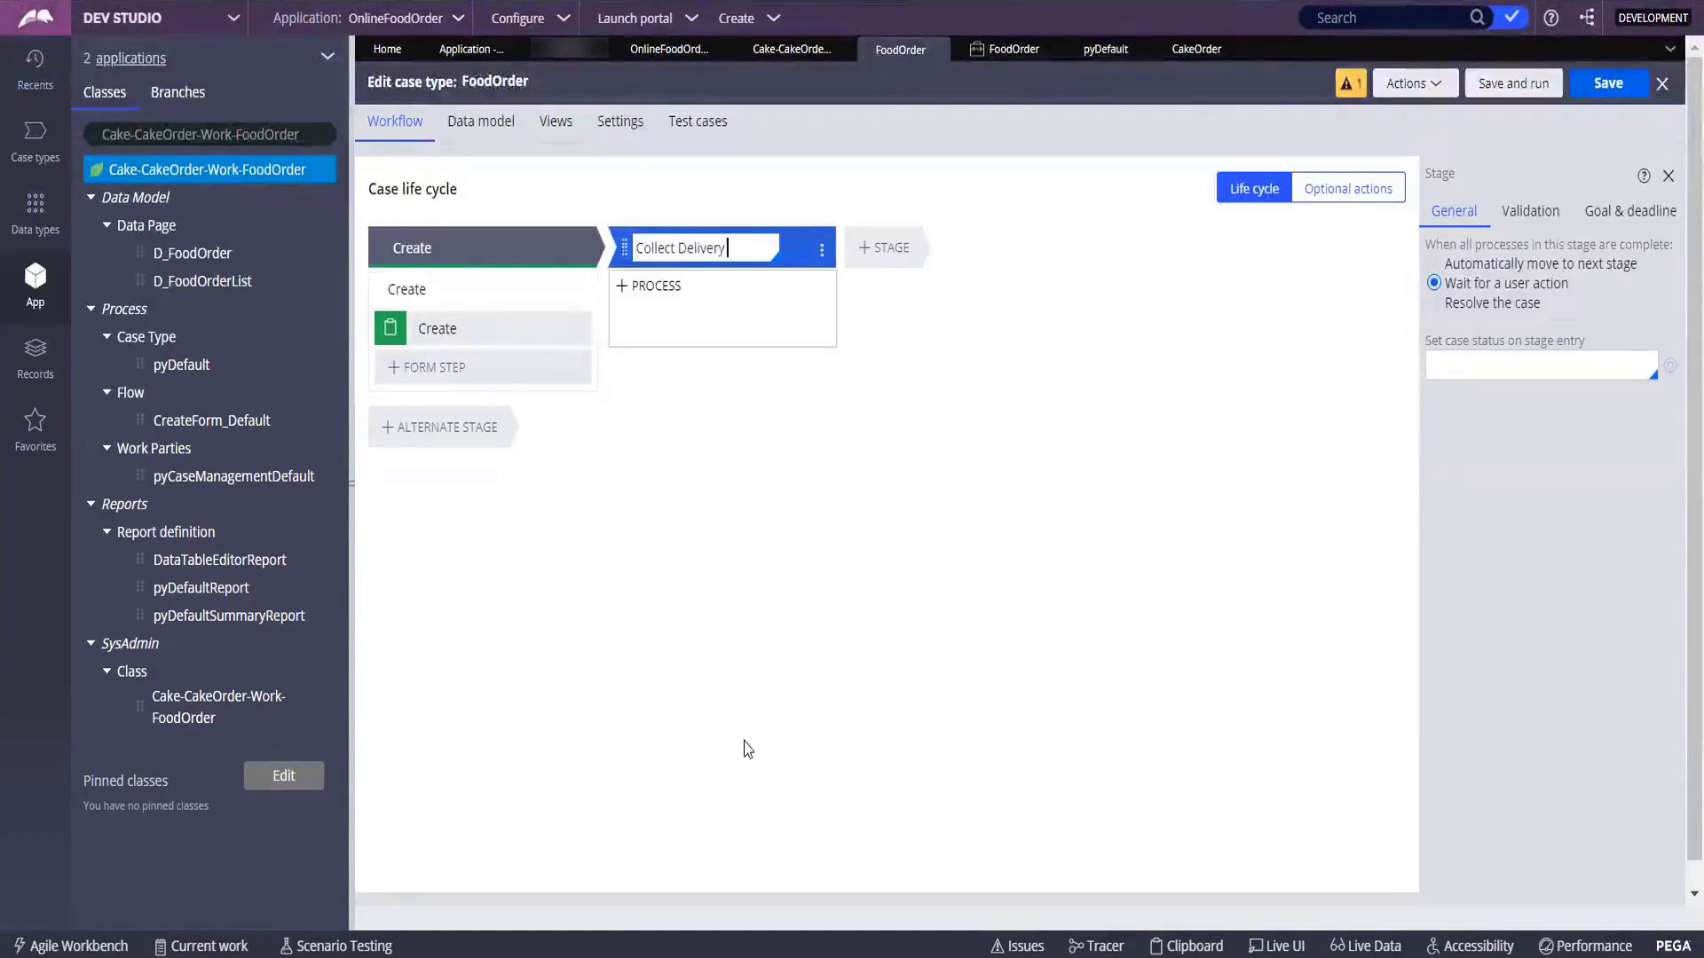
pyautogui.write(' Address')
pyautogui.hotkey('ctrl', 'a')
# Add a Collect information step named Enter Delivery Info to the Collect Delivery Address stage
pyautogui.click(682, 287)
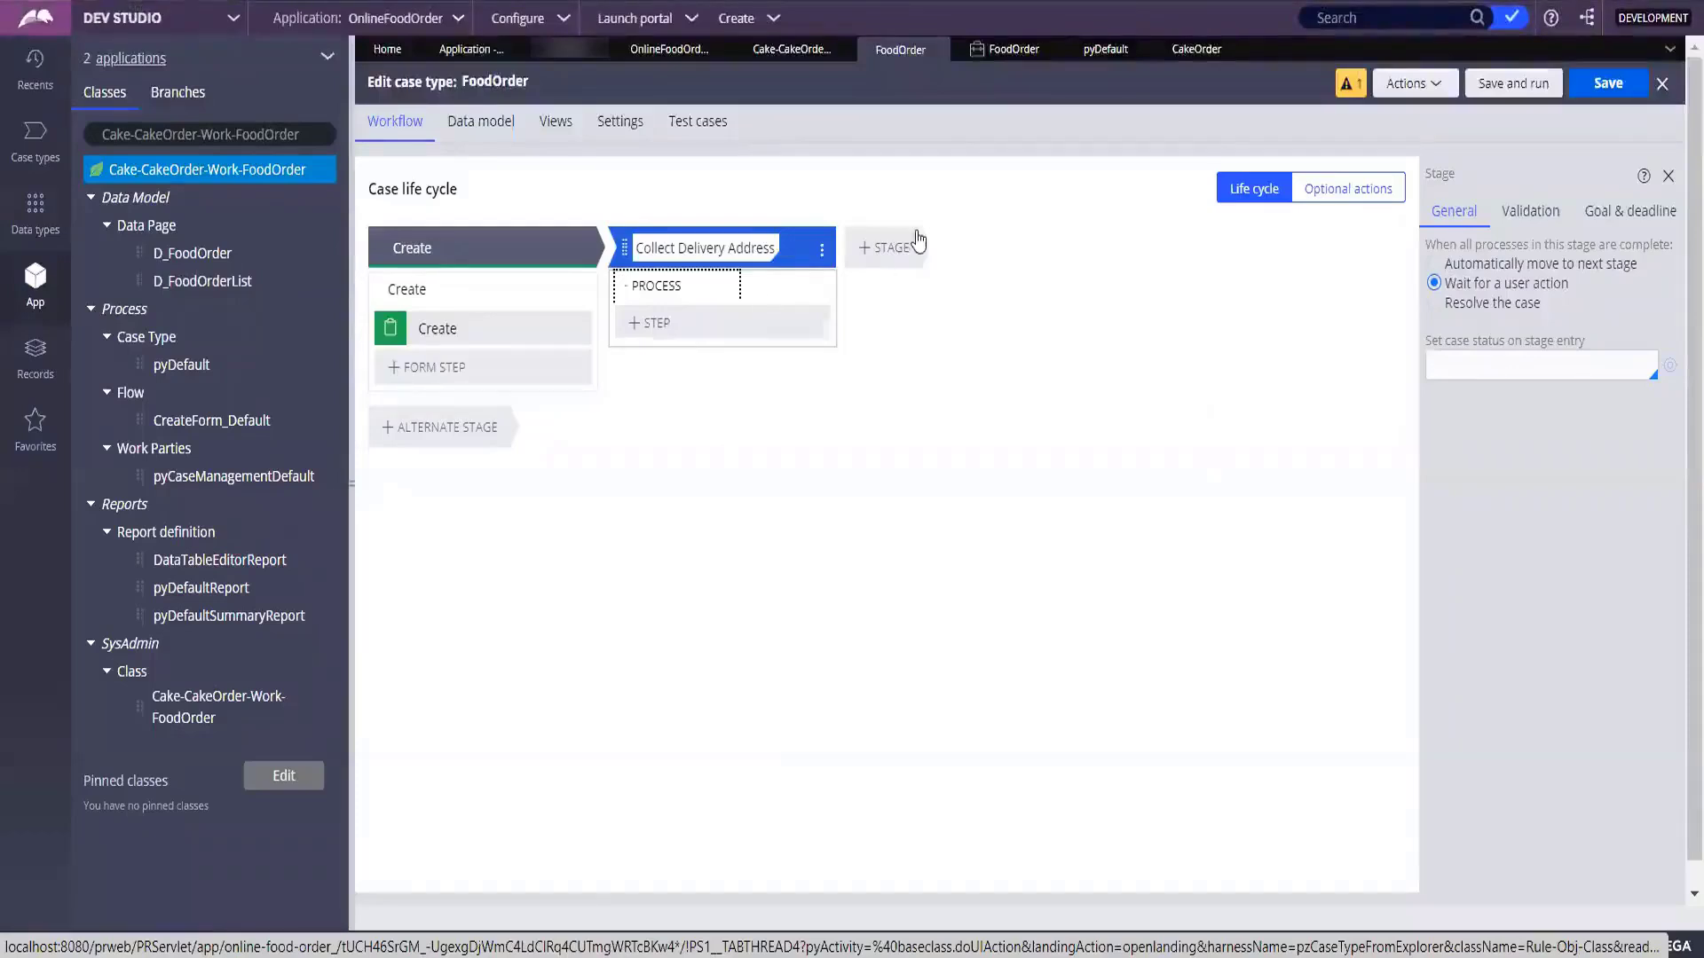
pyautogui.click(653, 330)
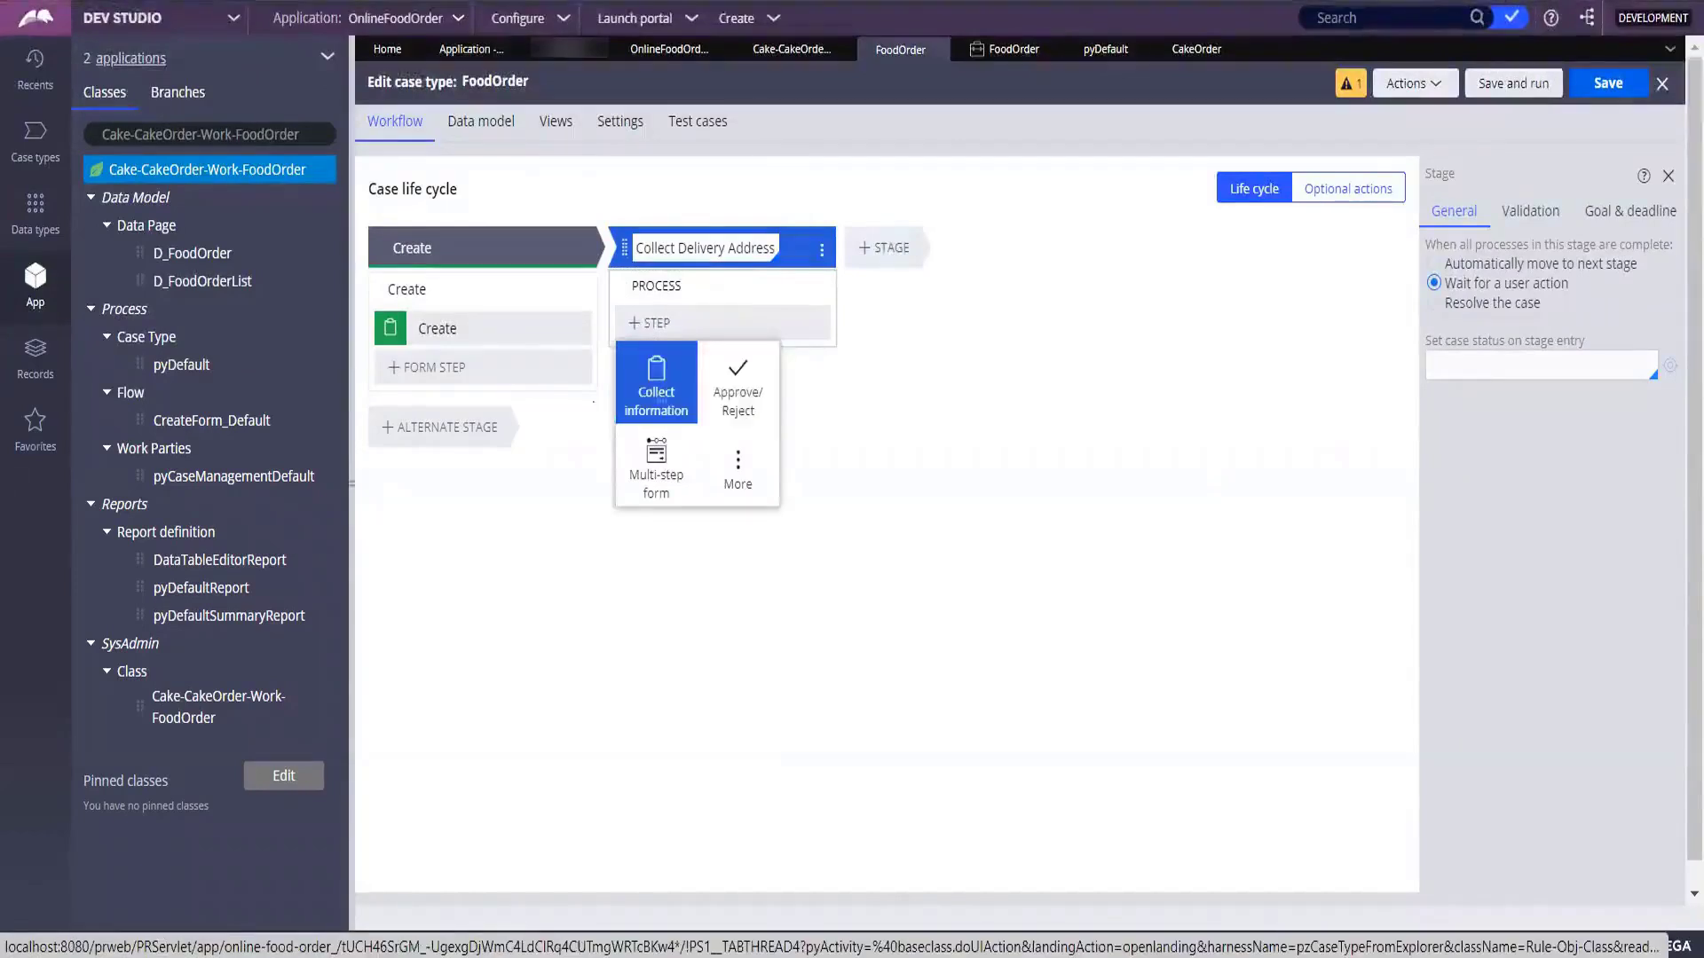
pyautogui.click(657, 395)
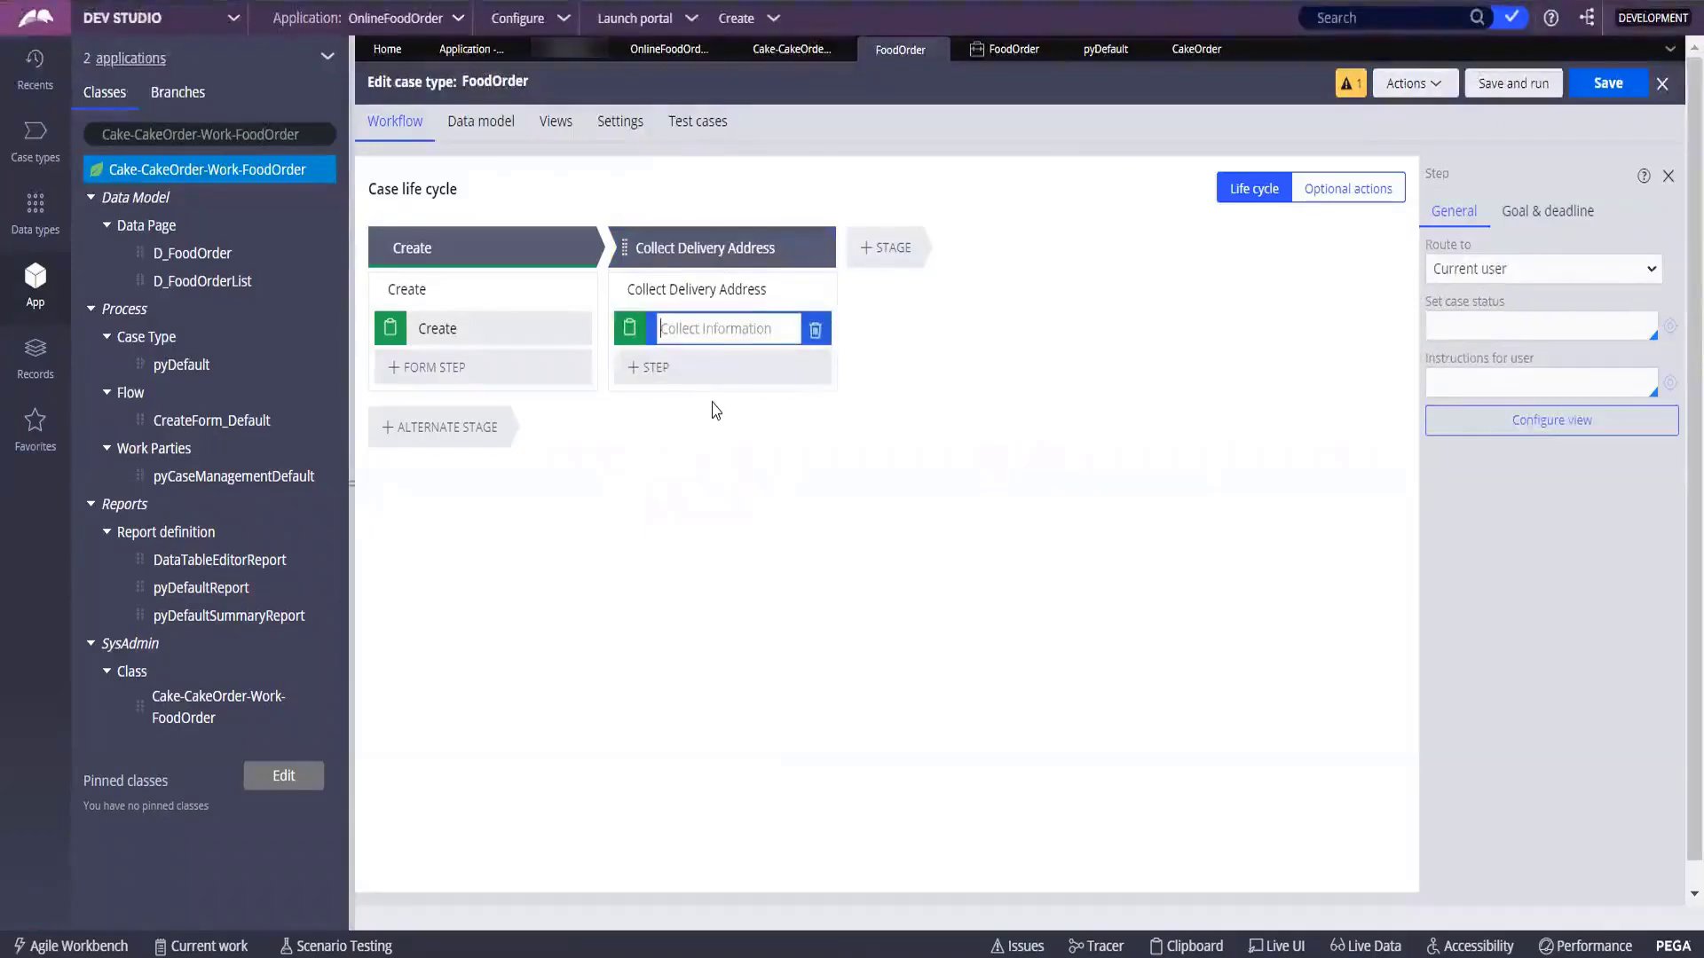
pyautogui.click(746, 335)
pyautogui.write('Enter')
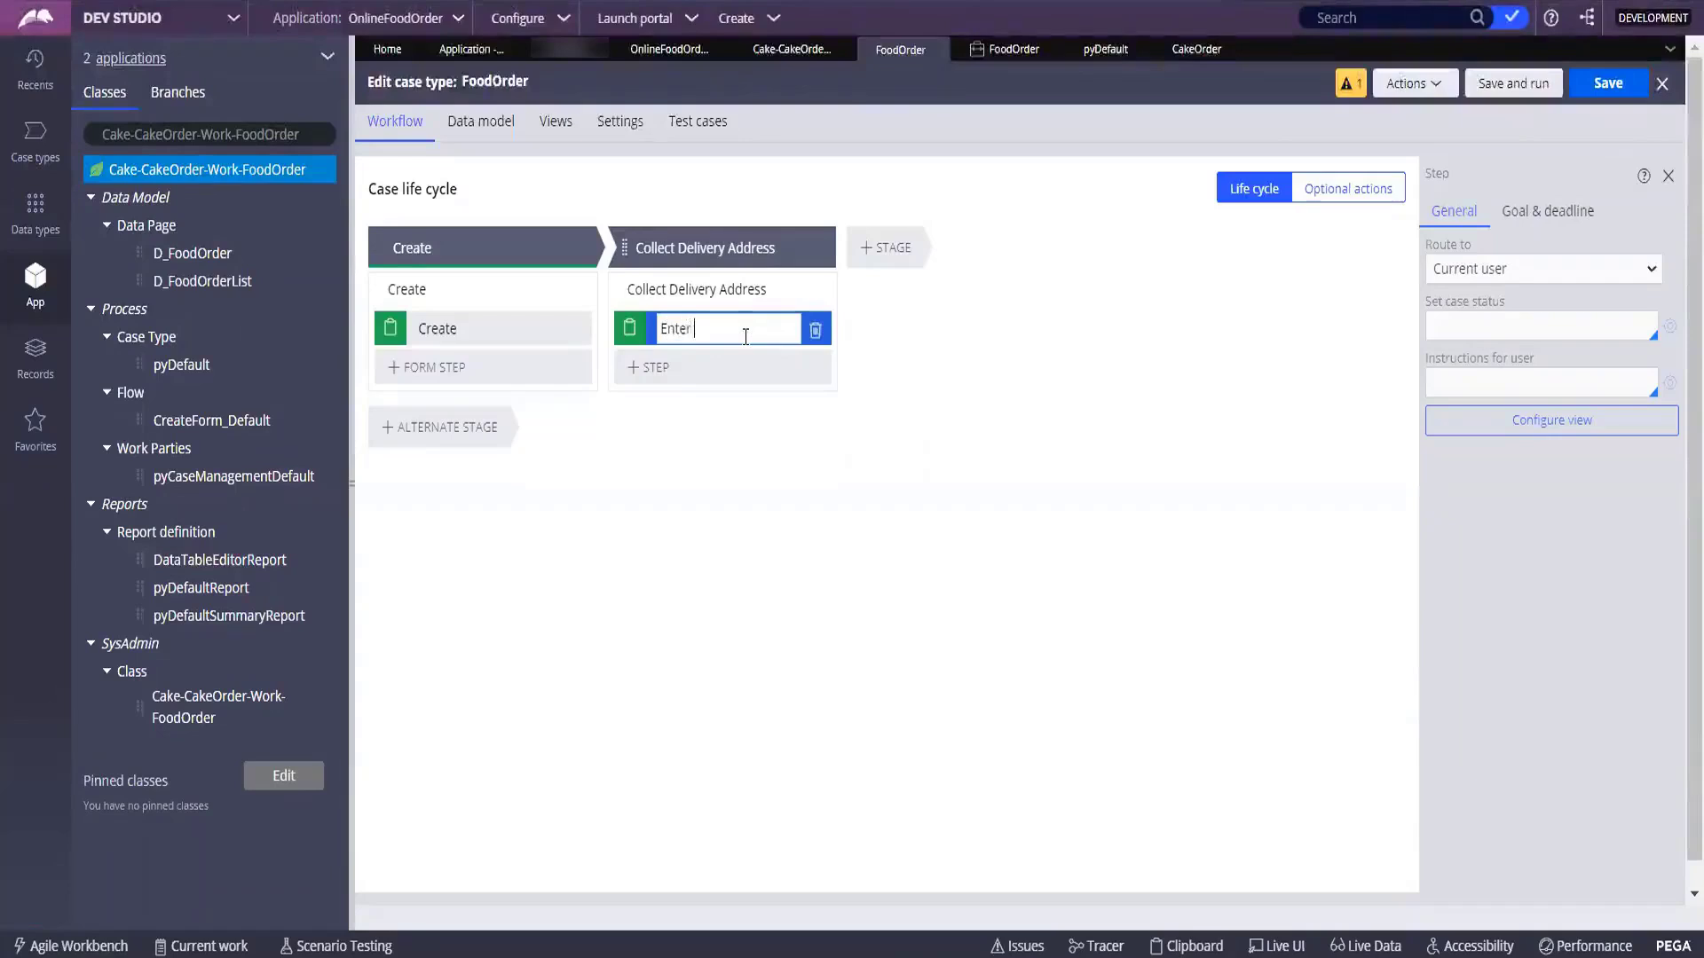
pyautogui.write('De')
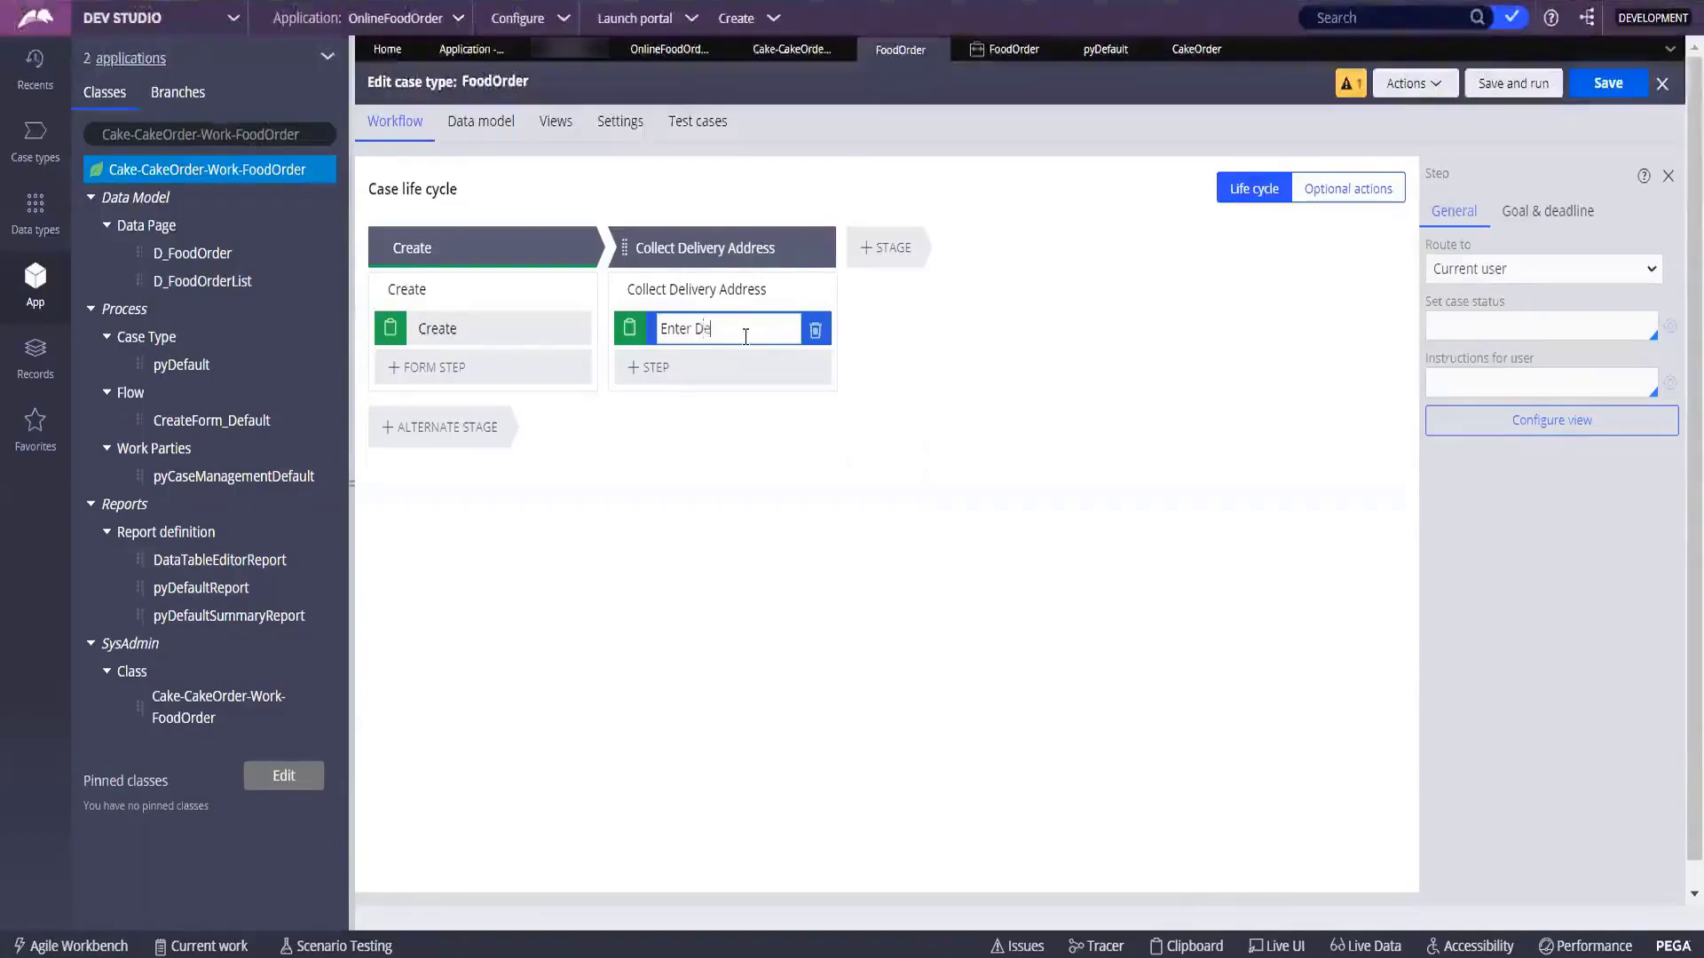
pyautogui.press('BackSpace')
pyautogui.press('BackSpace')
pyautogui.write('A')
pyautogui.press('BackSpace')
pyautogui.write('Delivery')
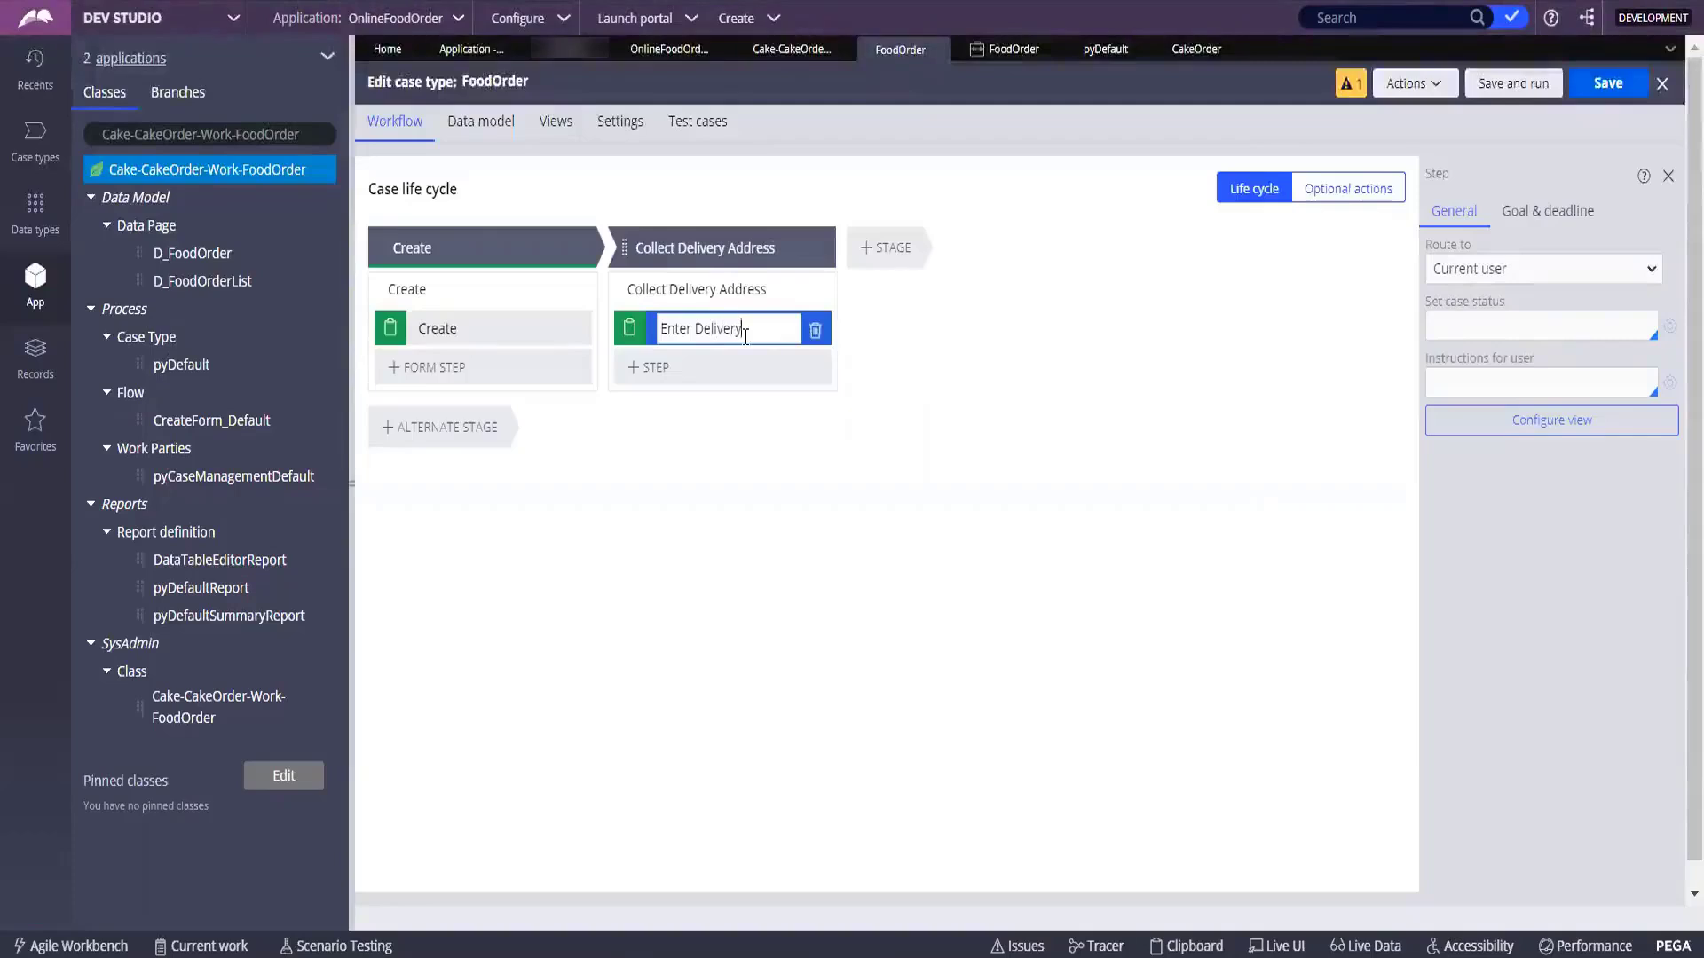
pyautogui.write(' Info')
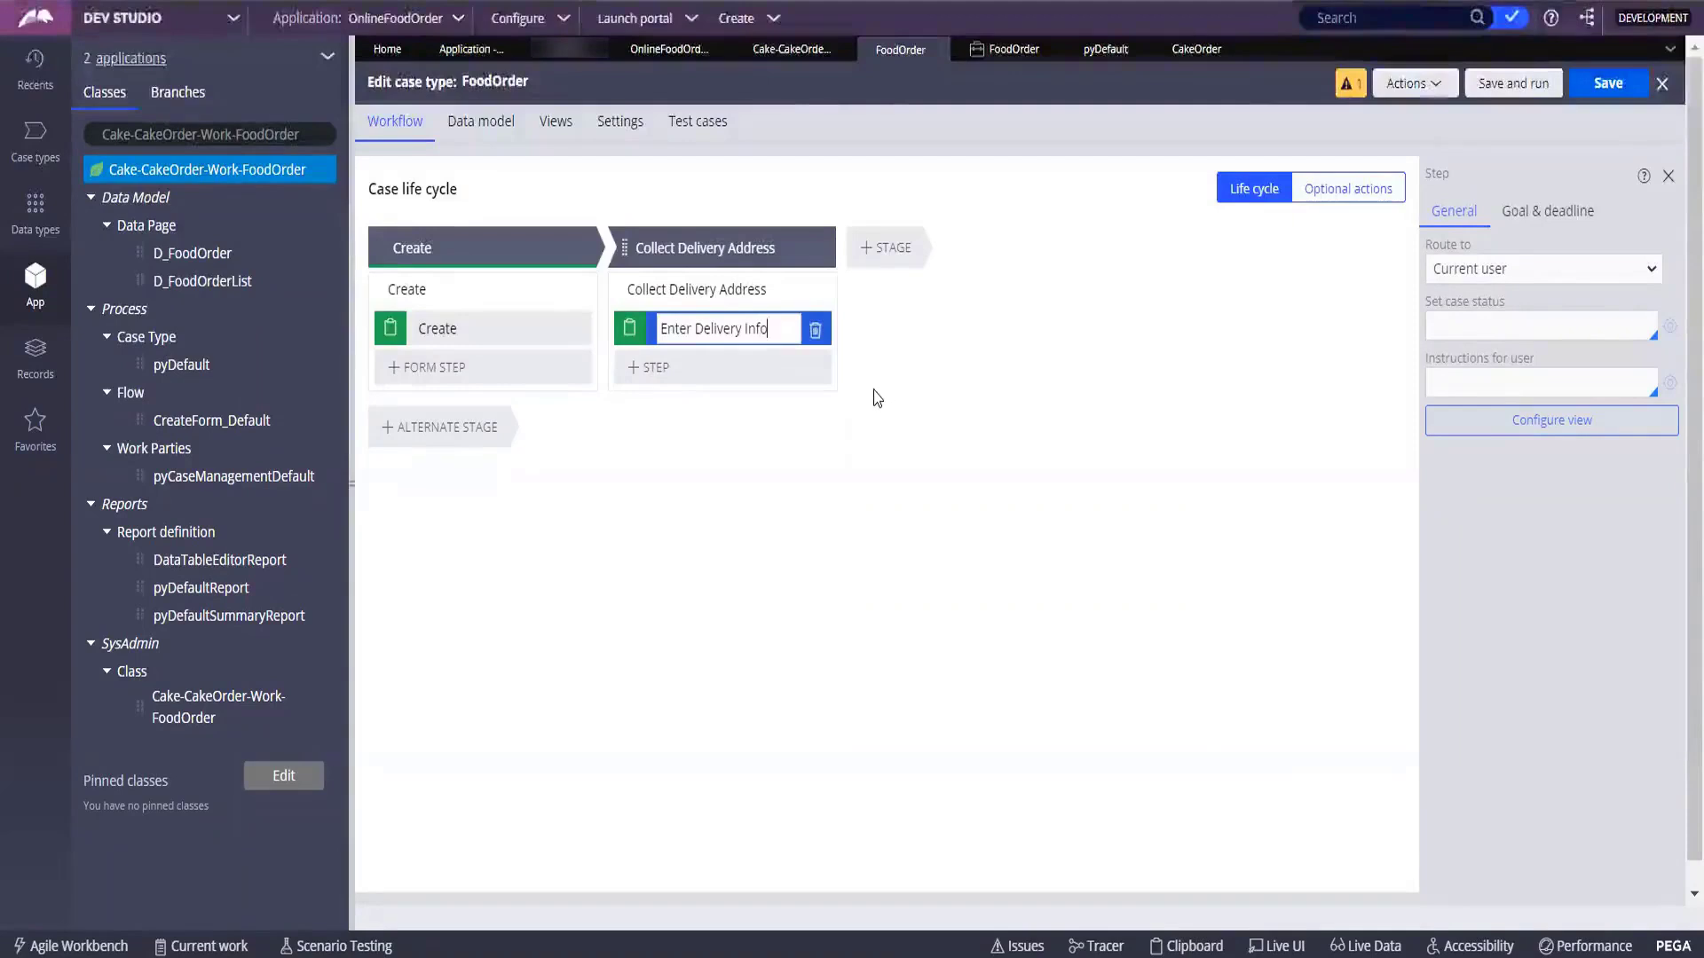
# Add a third stage, and add a Collect information step named Choose Cake below Enter Delivery Info in the Collect Delivery Address stage
pyautogui.click(855, 249)
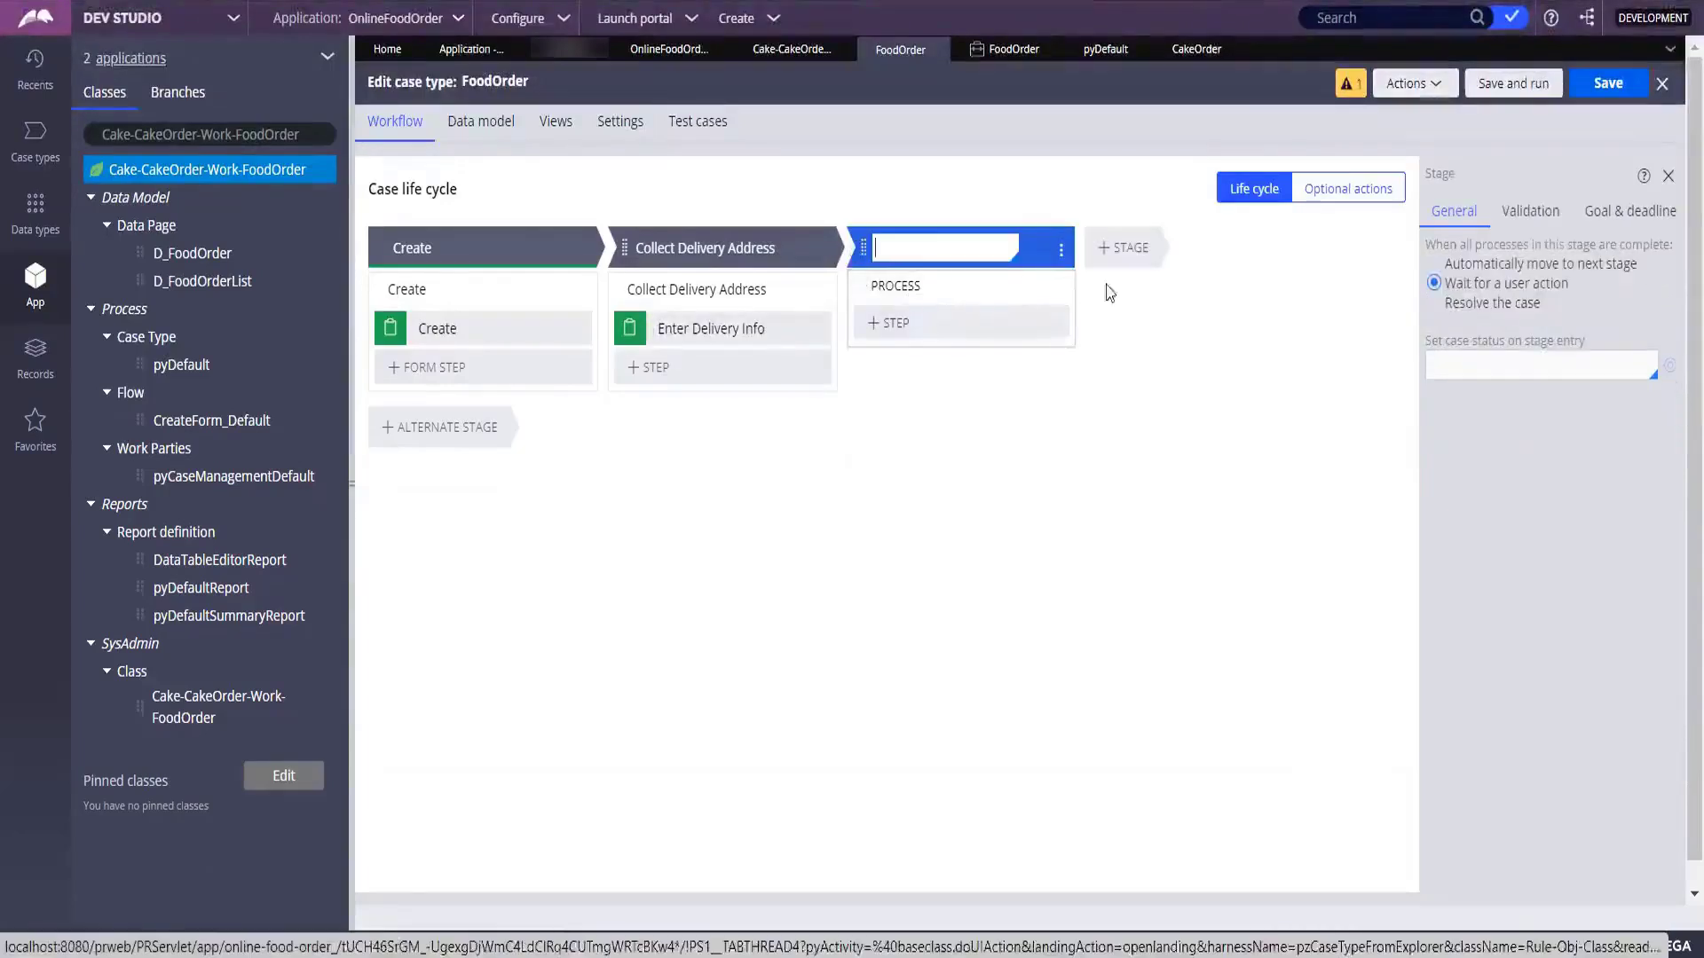
pyautogui.click(661, 371)
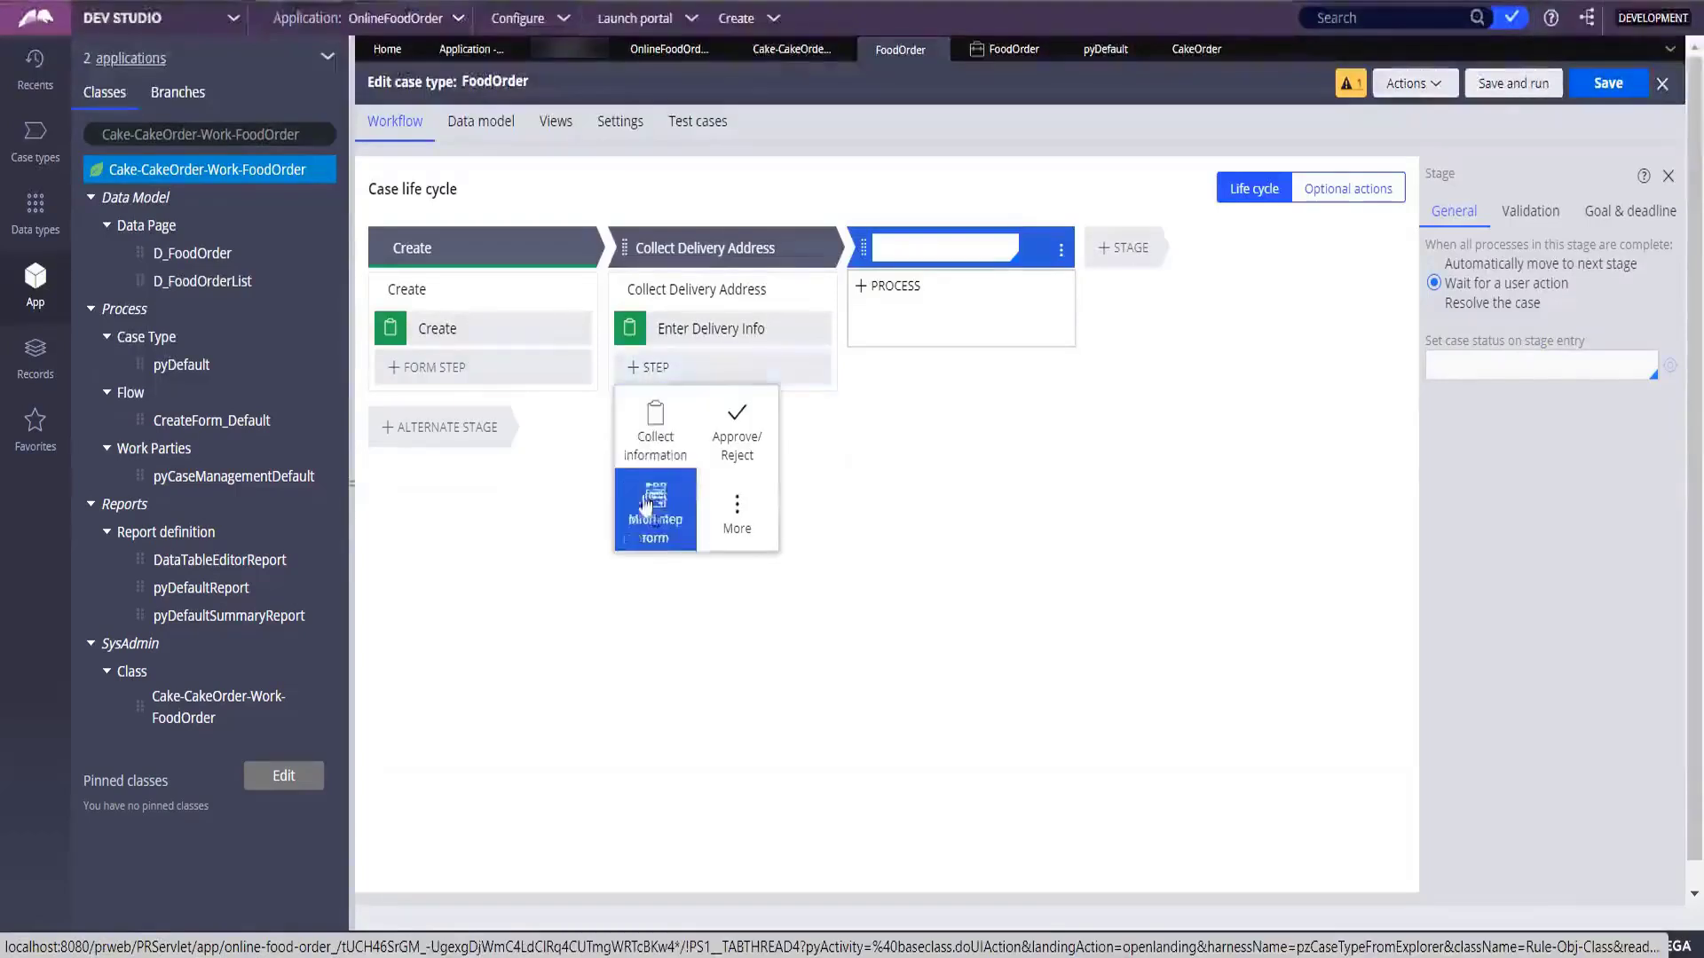
pyautogui.click(673, 438)
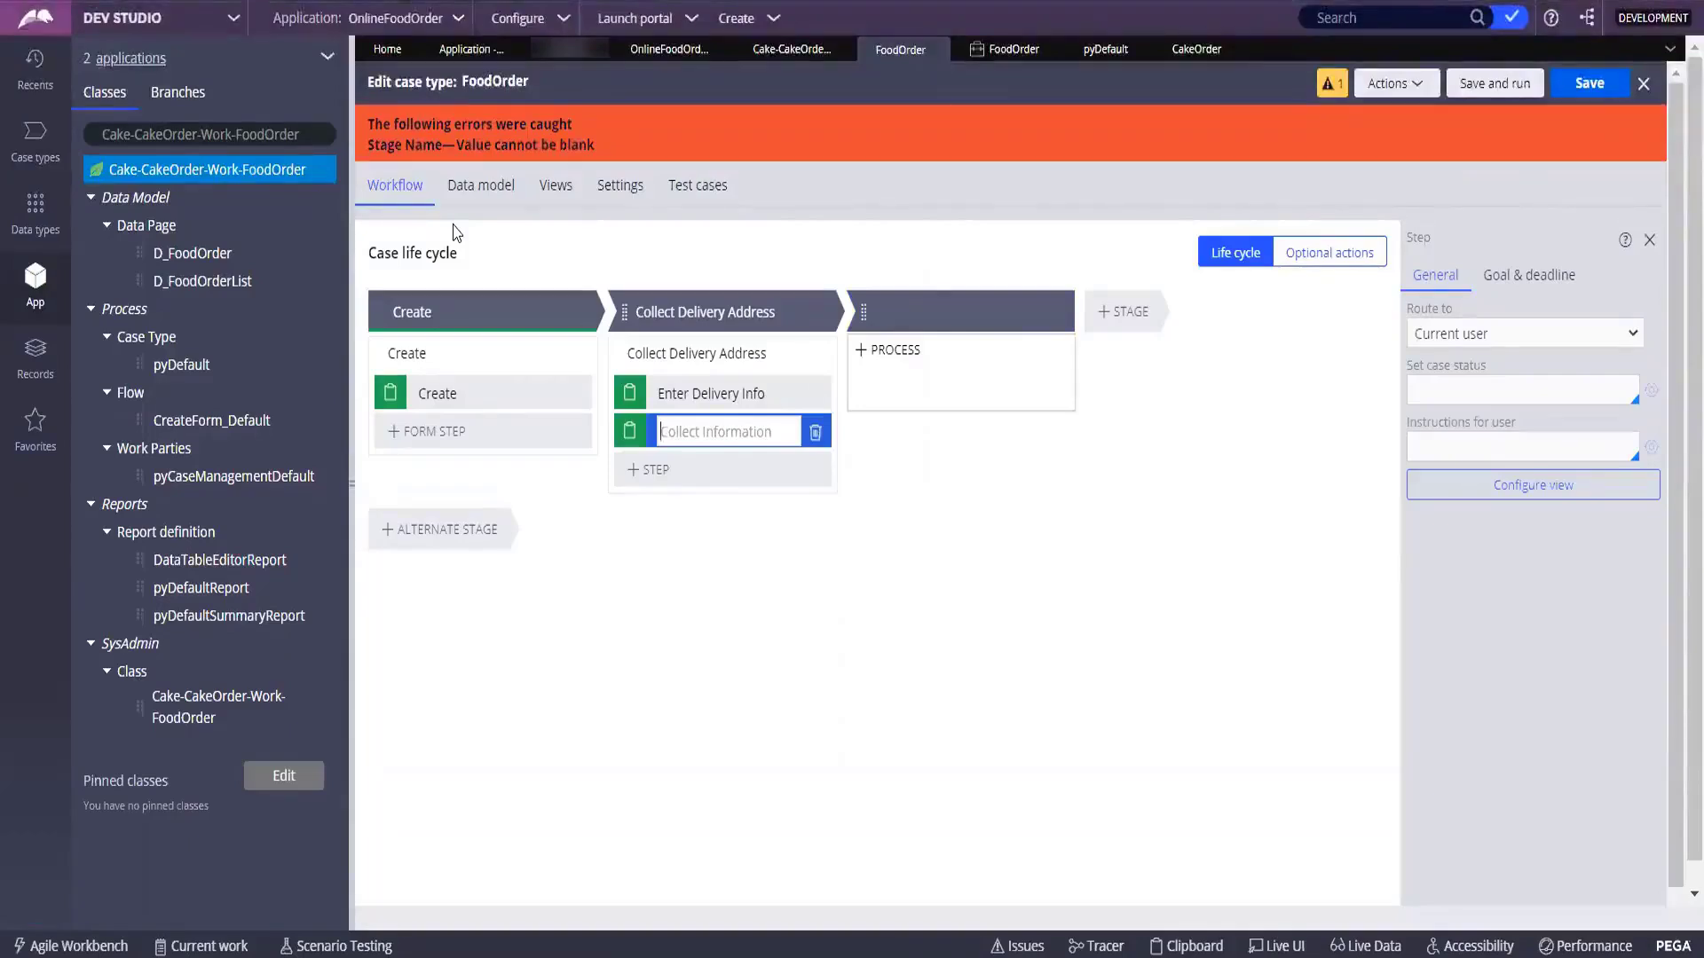
pyautogui.write('She')
pyautogui.press('BackSpace')
pyautogui.press('BackSpace')
pyautogui.press('BackSpace')
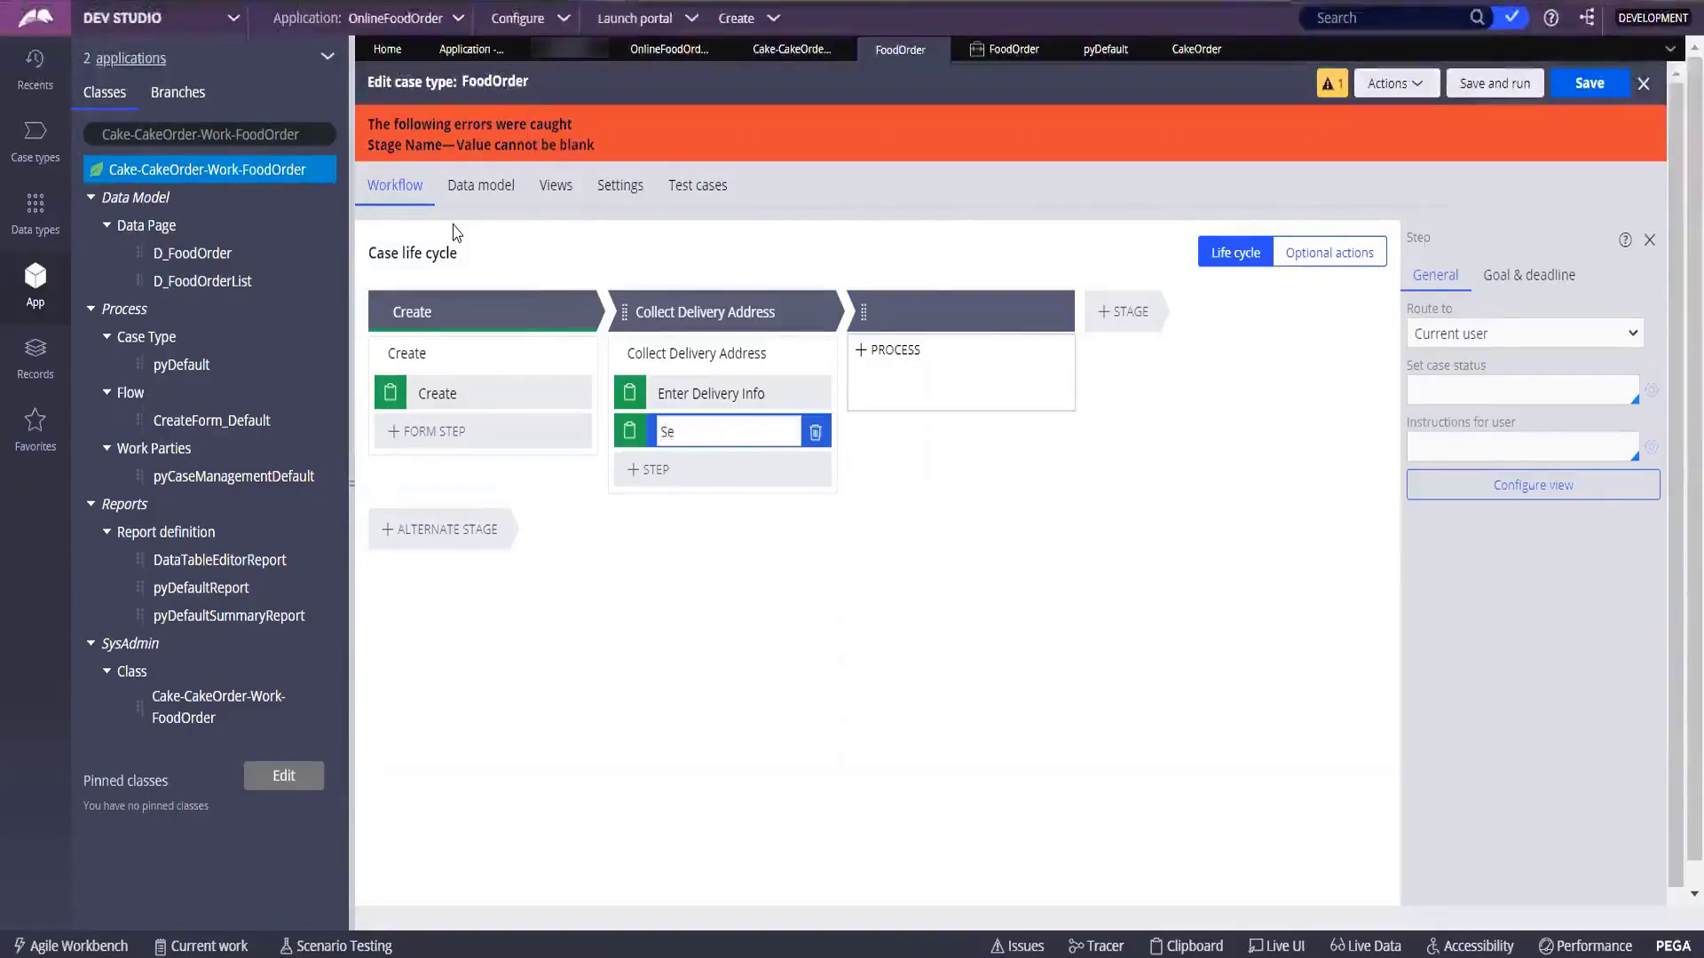
pyautogui.write('Choose Ca')
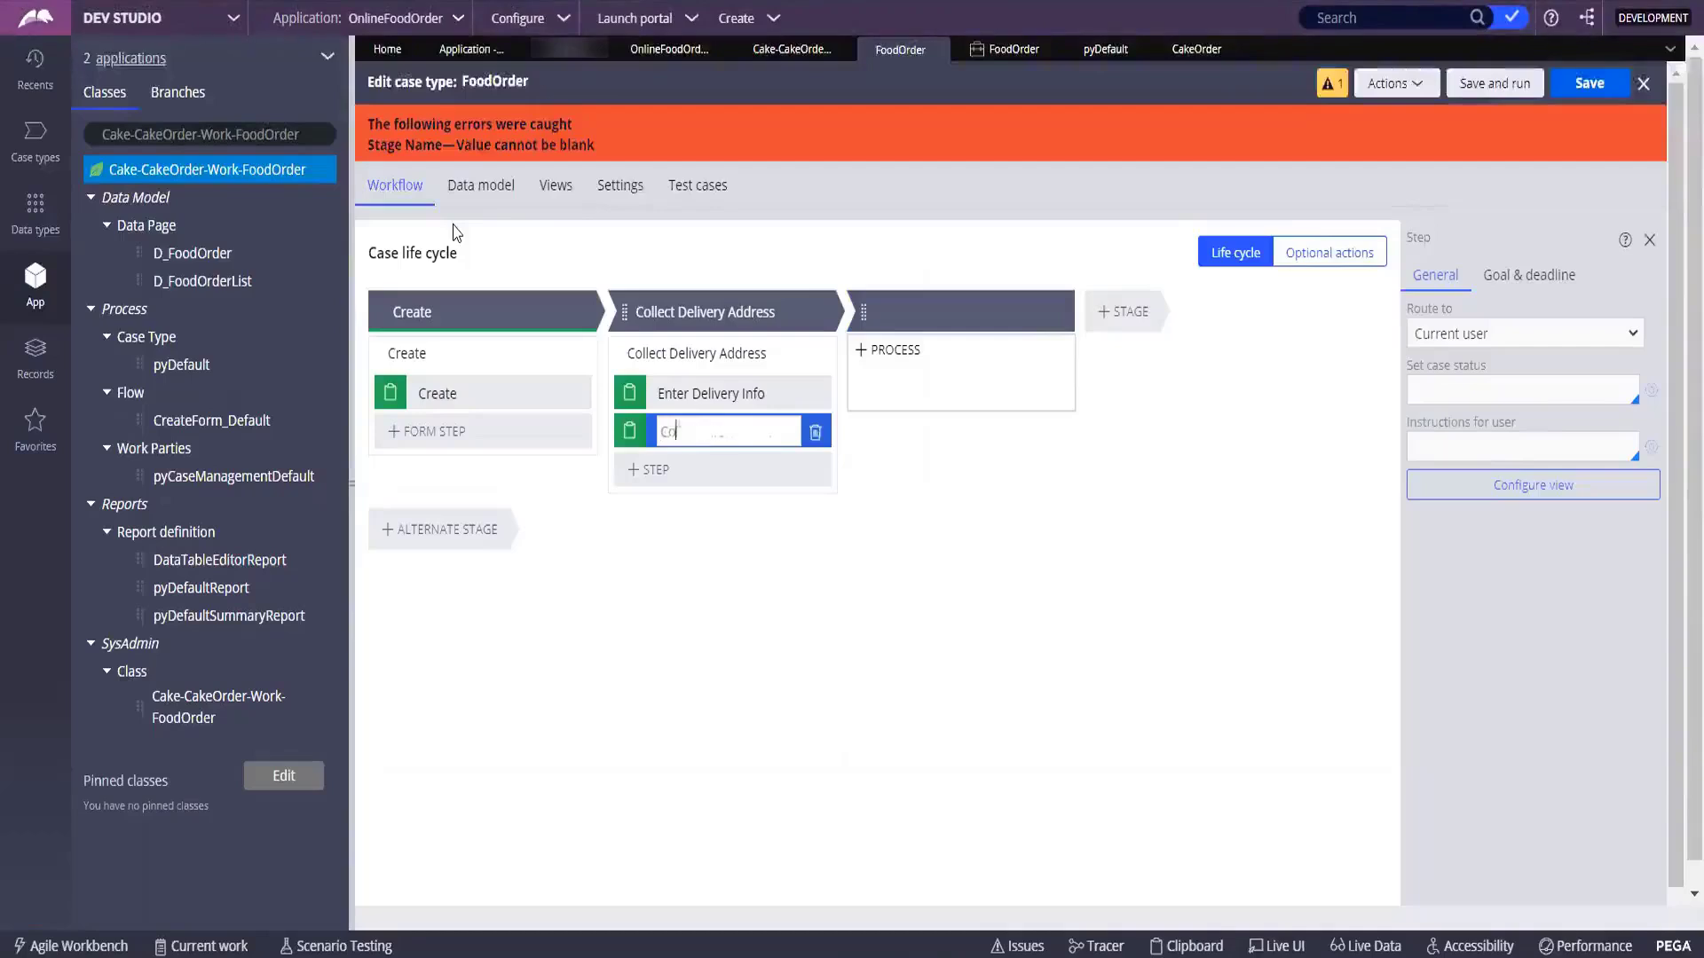
pyautogui.write('ke')
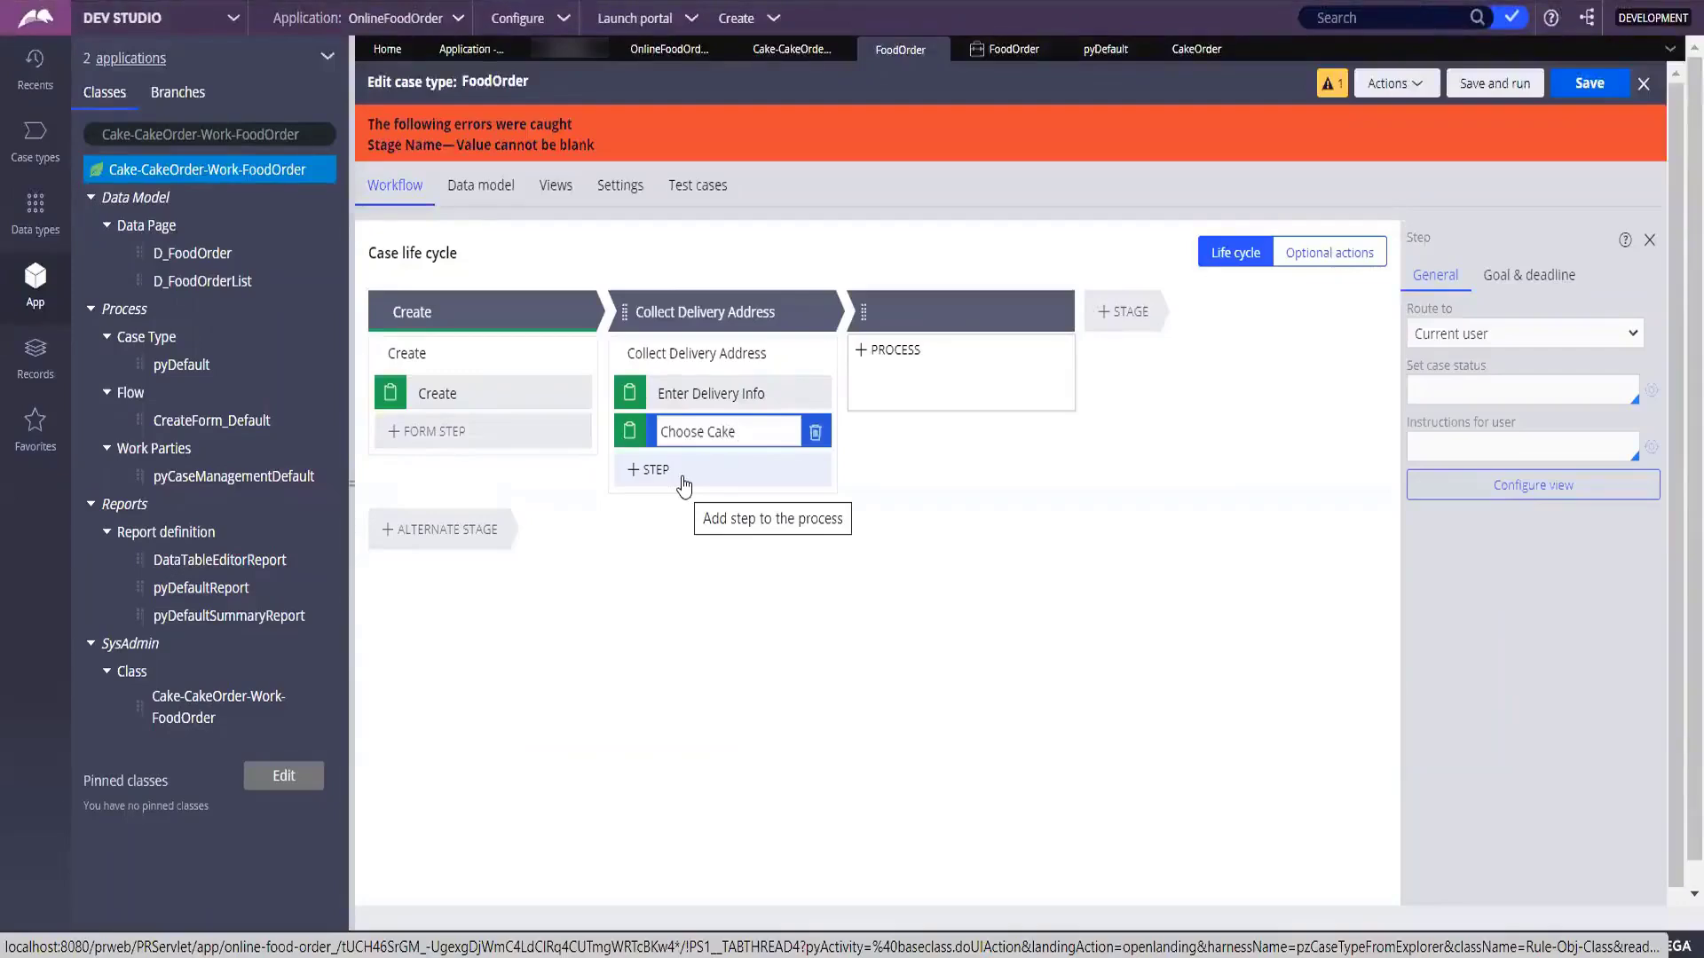
pyautogui.click(683, 485)
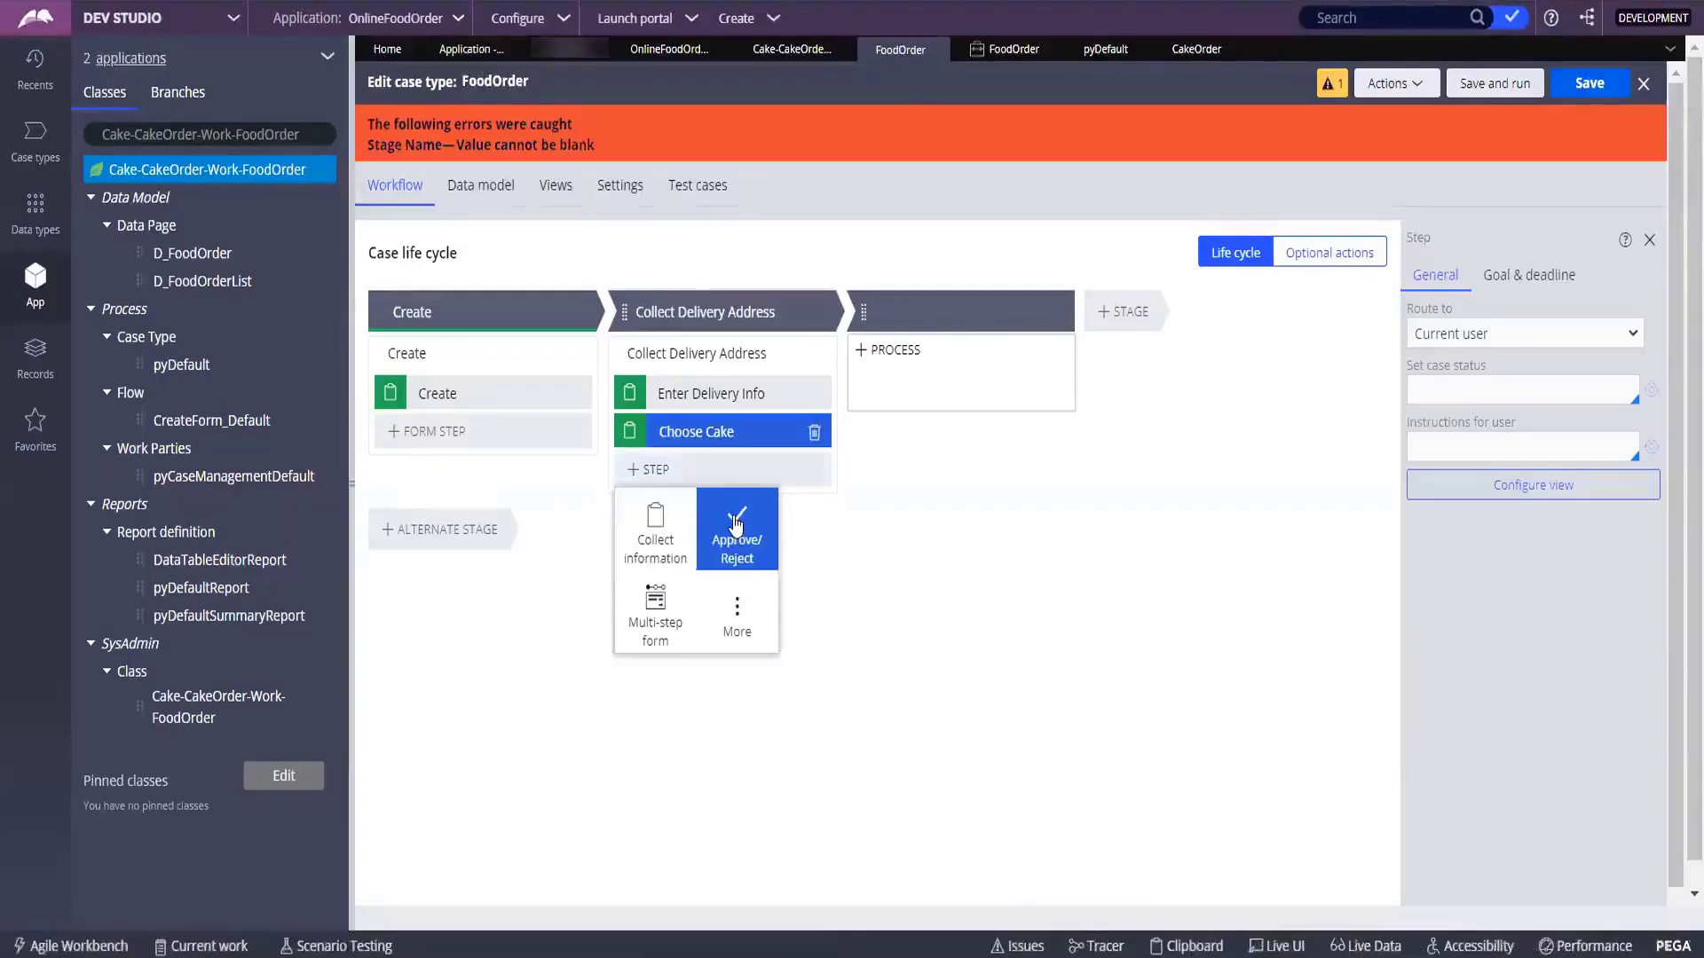
pyautogui.click(538, 503)
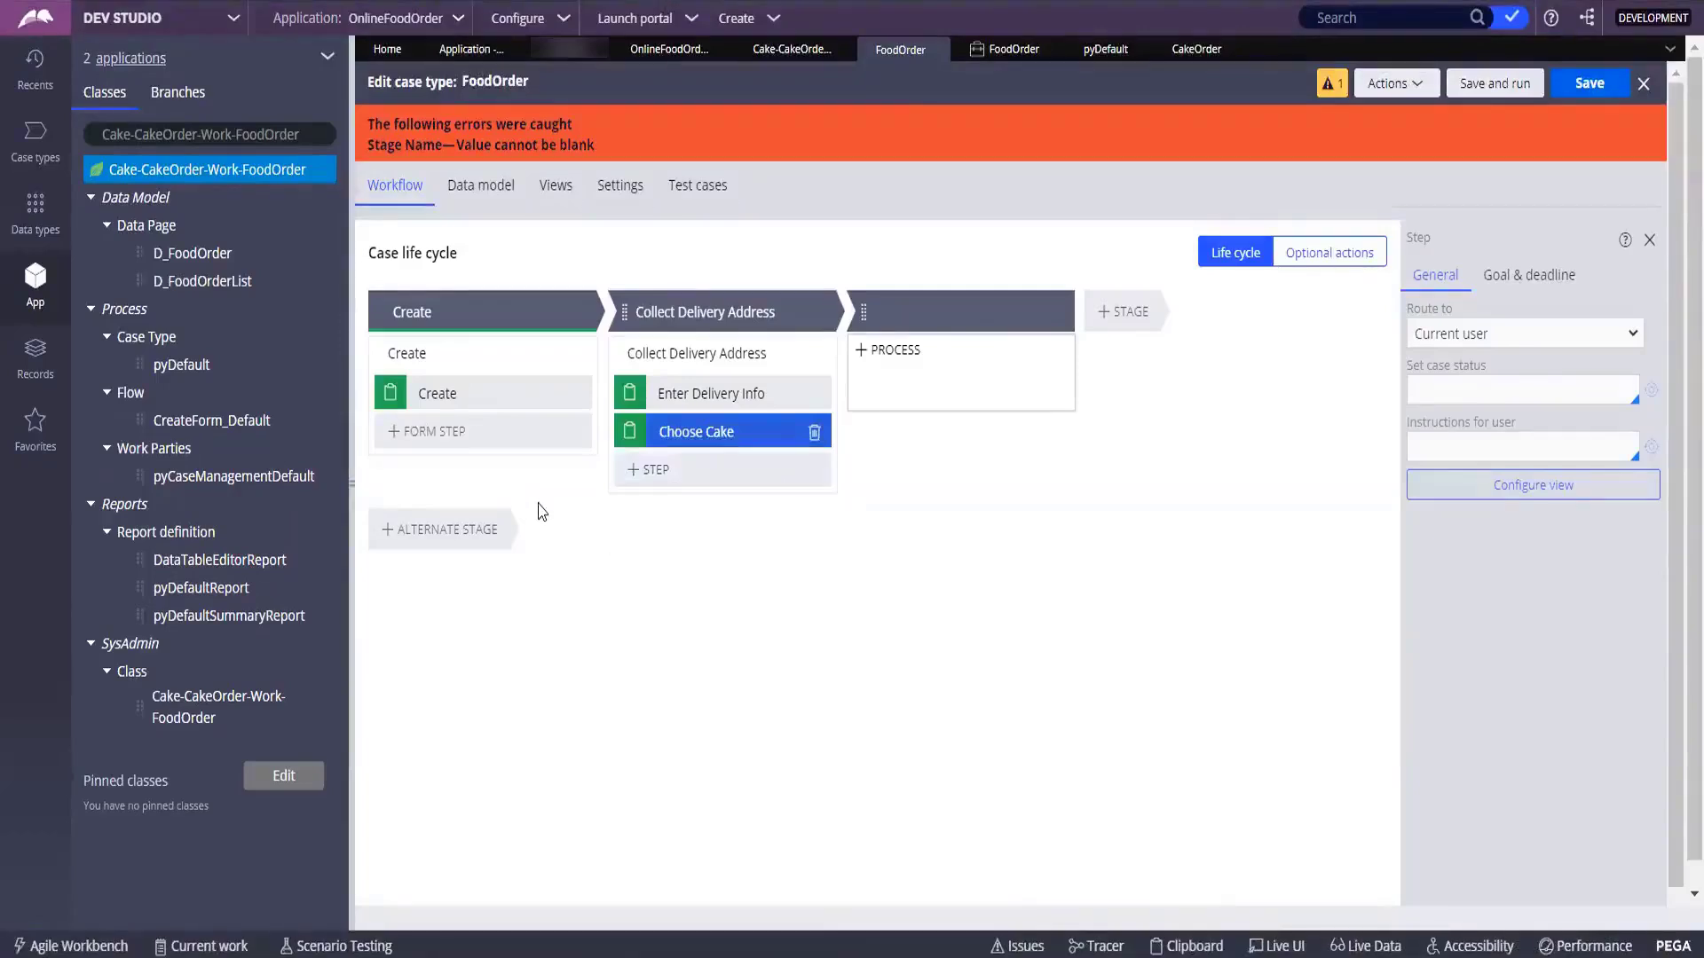
# Name the empty third stage ApproveReject, without a hyphen
pyautogui.click(948, 322)
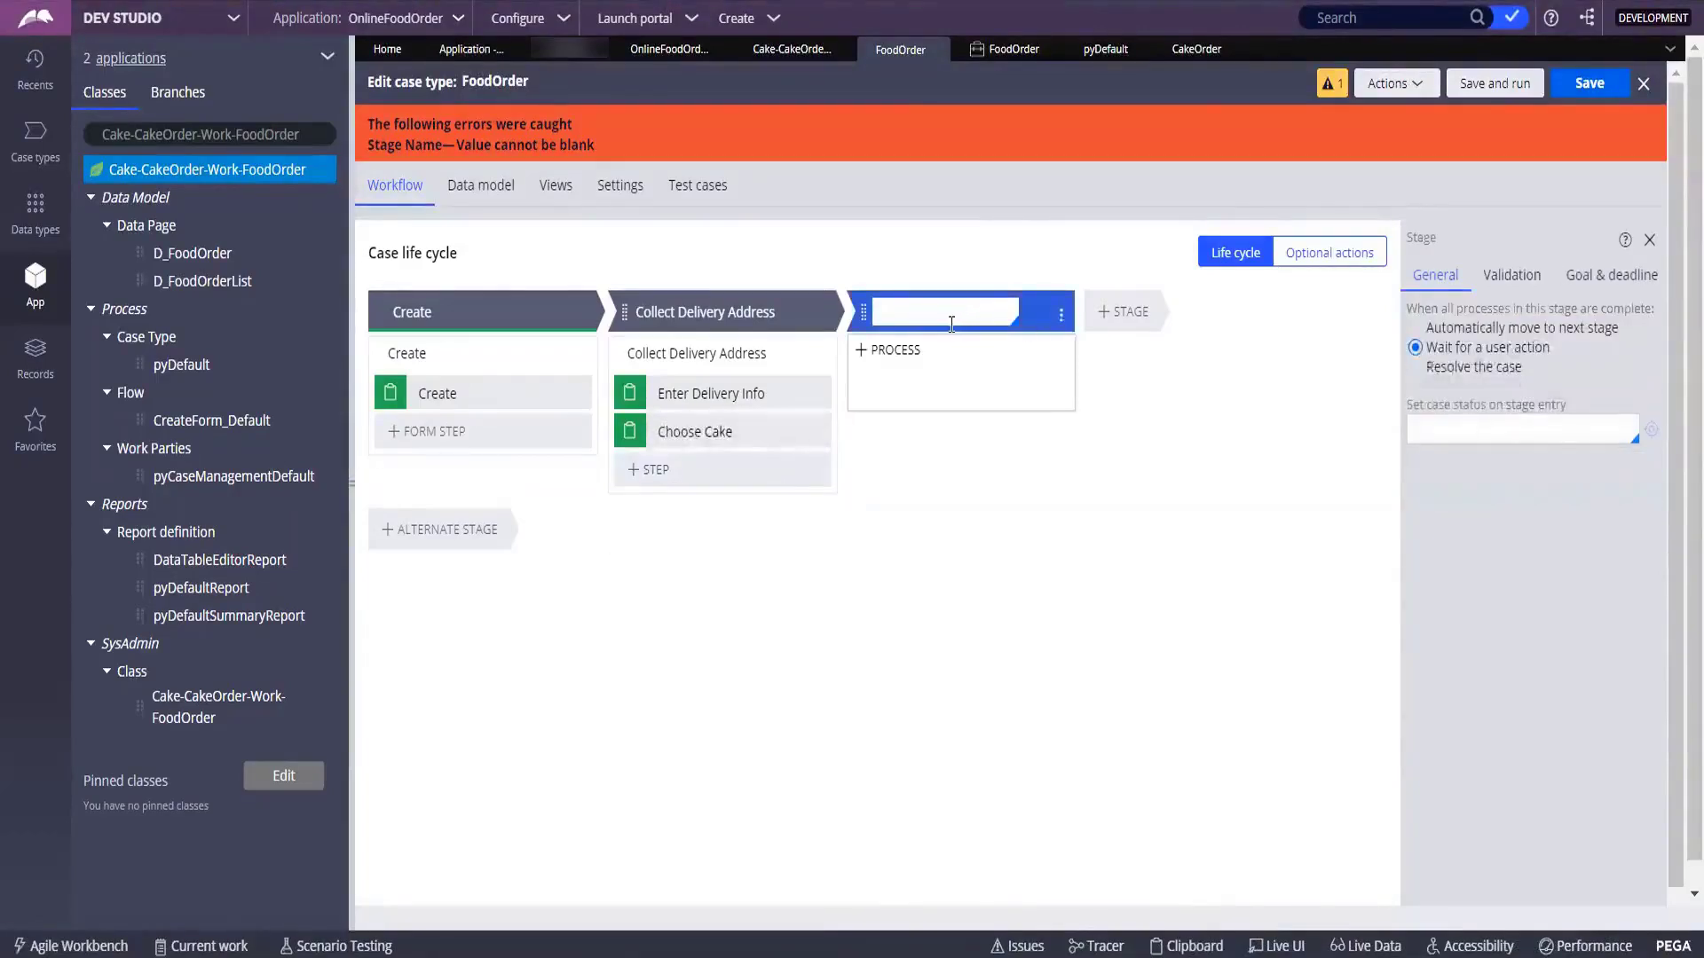
pyautogui.write('App')
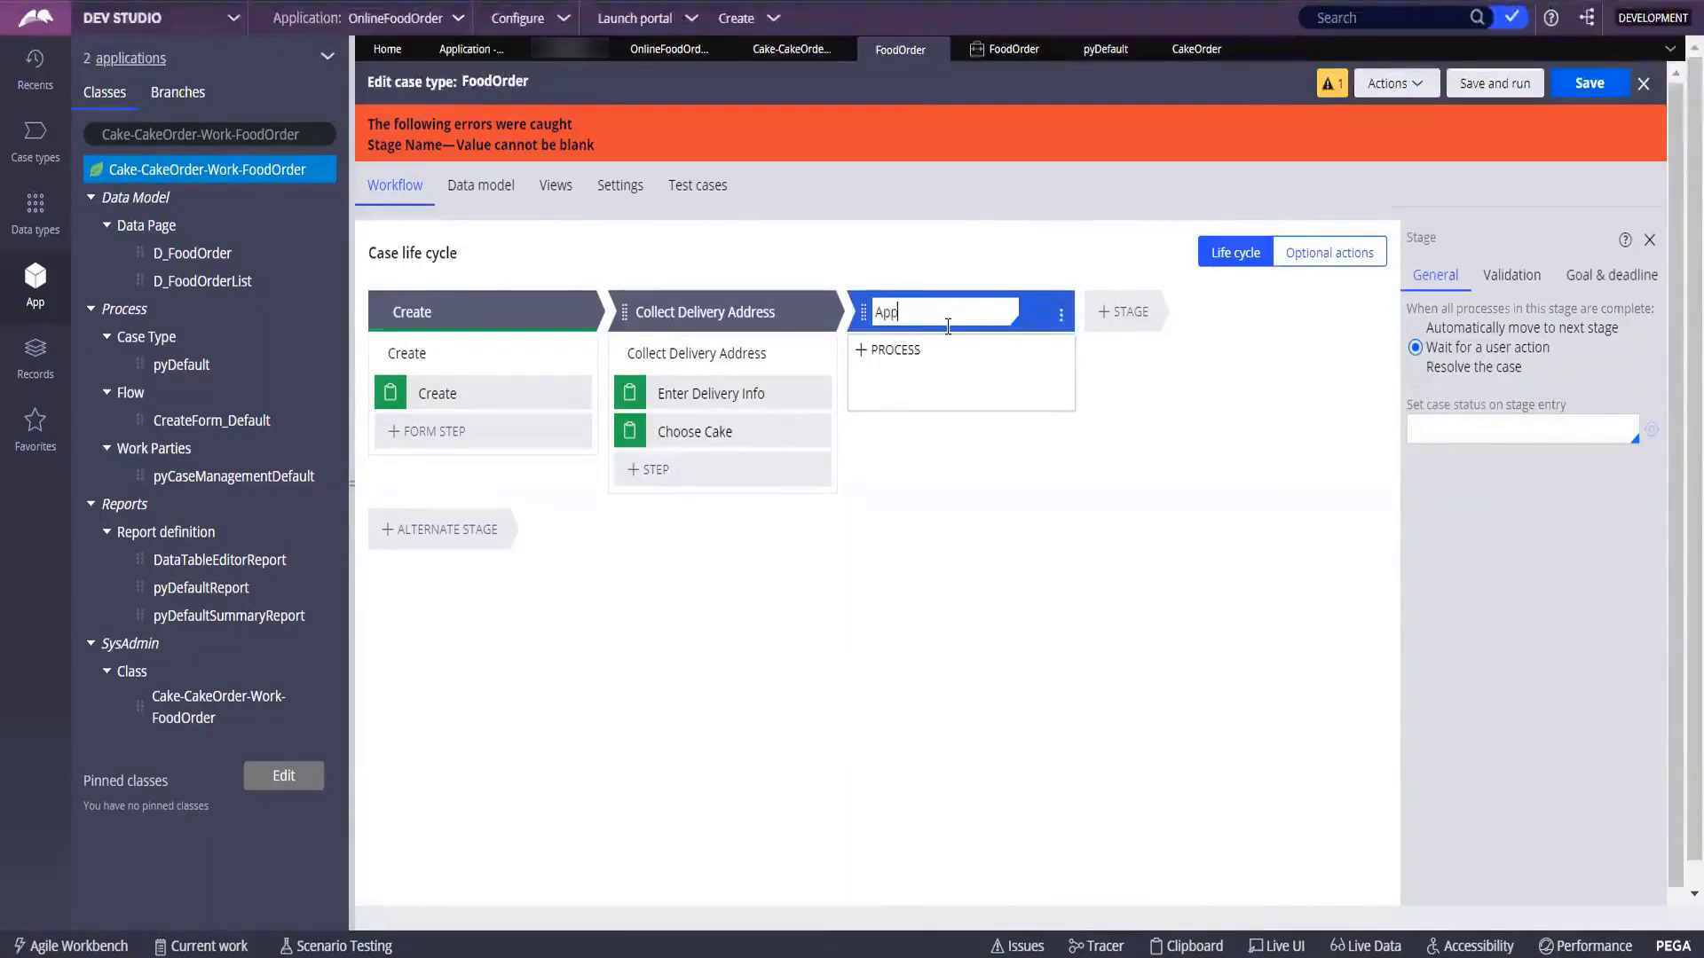
pyautogui.write('rove-Reject')
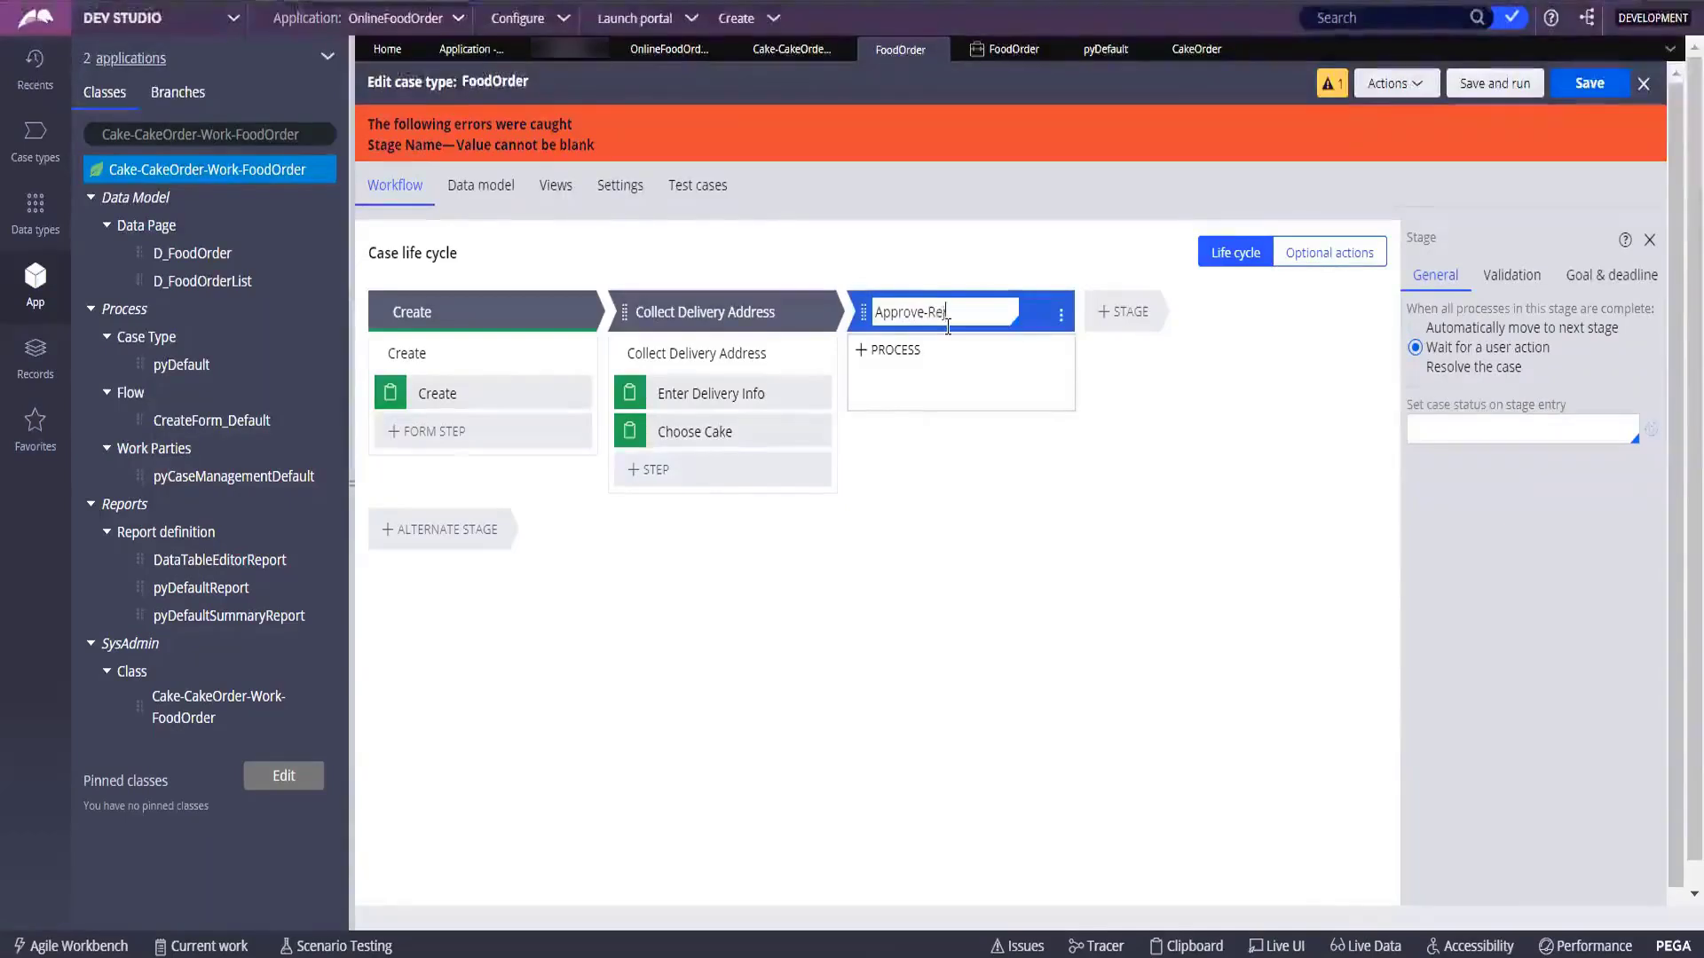
pyautogui.moveTo(977, 405)
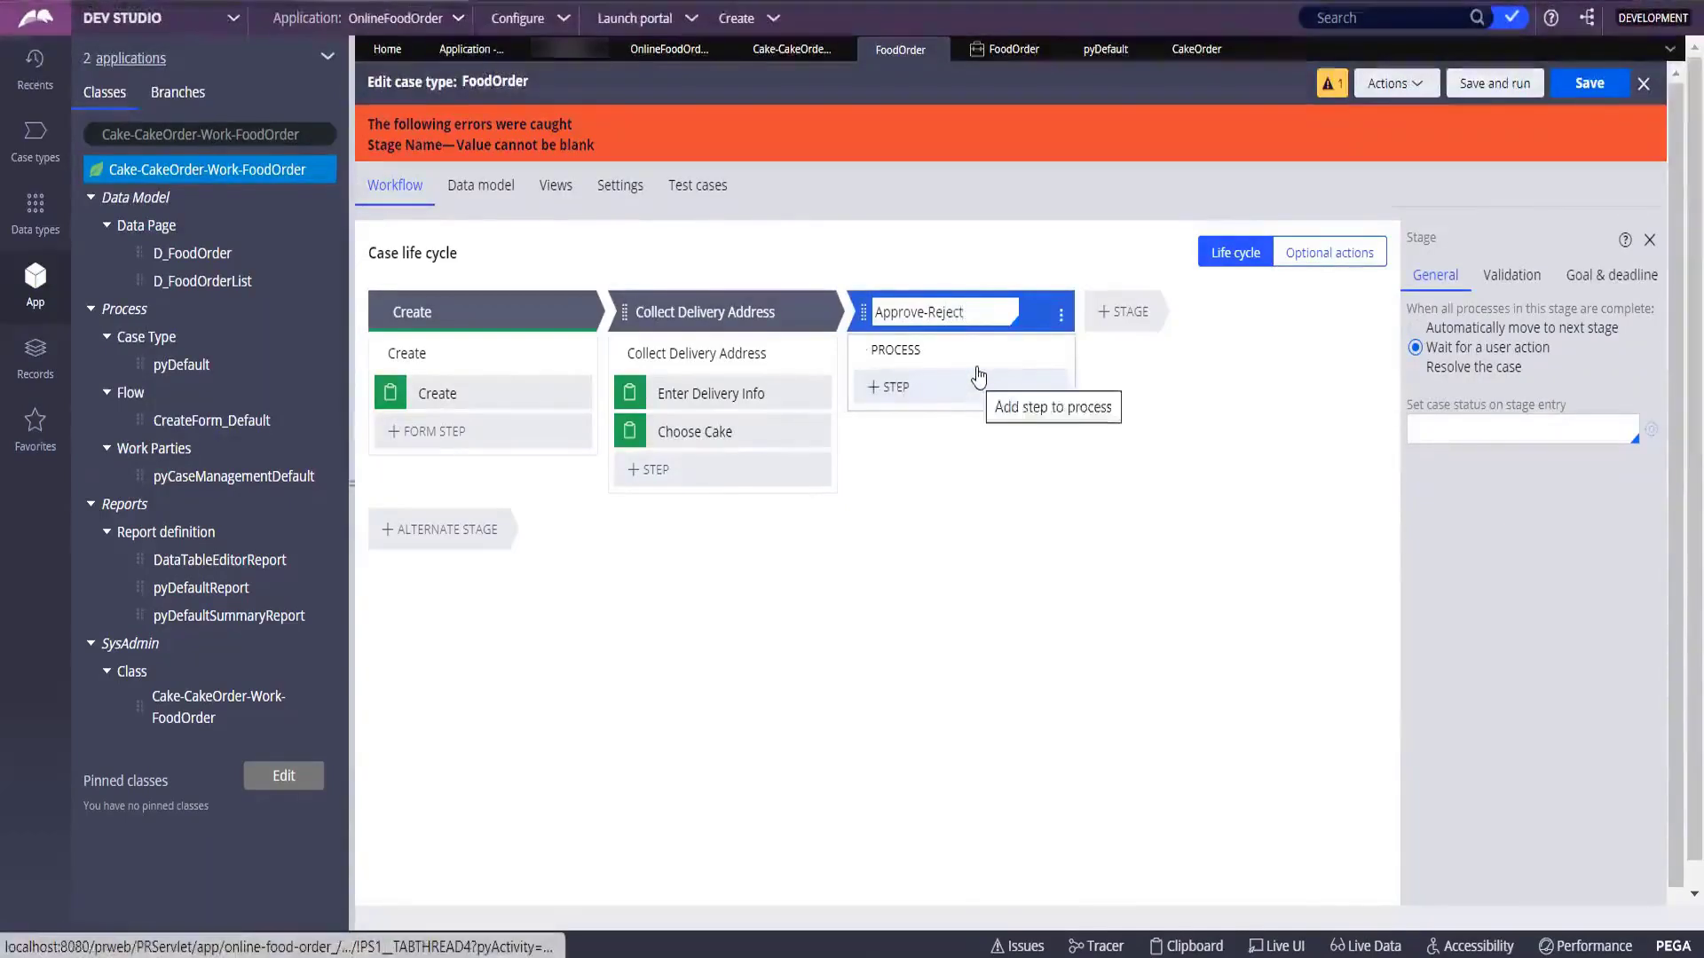
pyautogui.moveTo(923, 370)
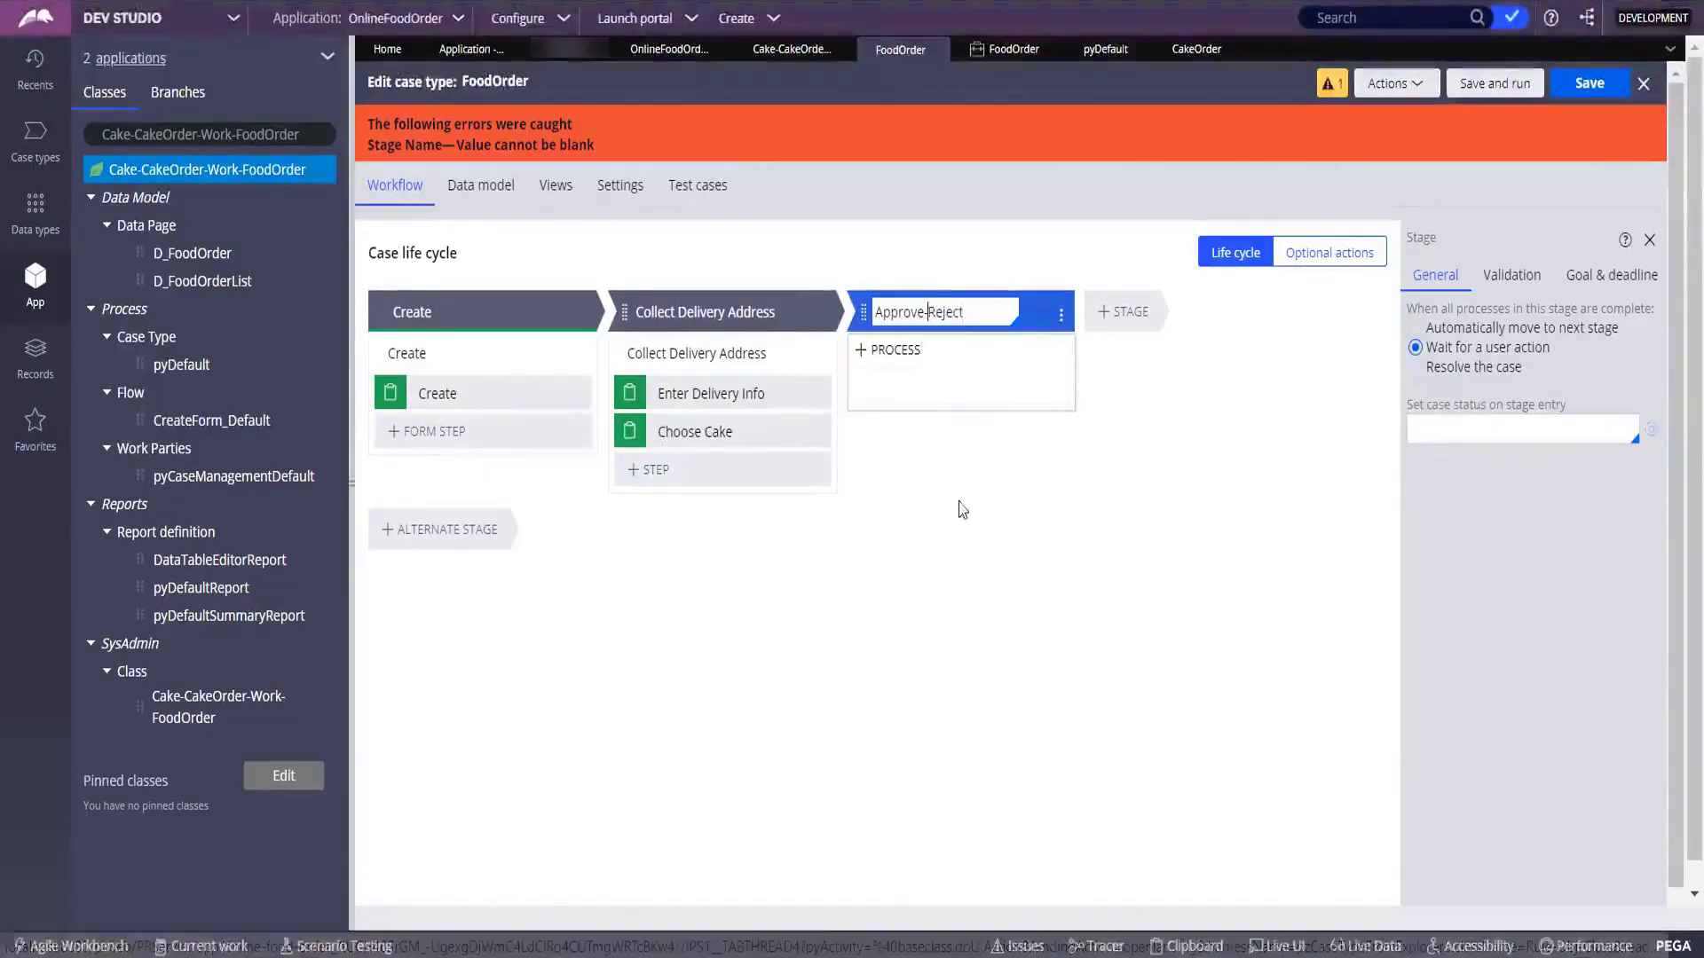
pyautogui.press('BackSpace')
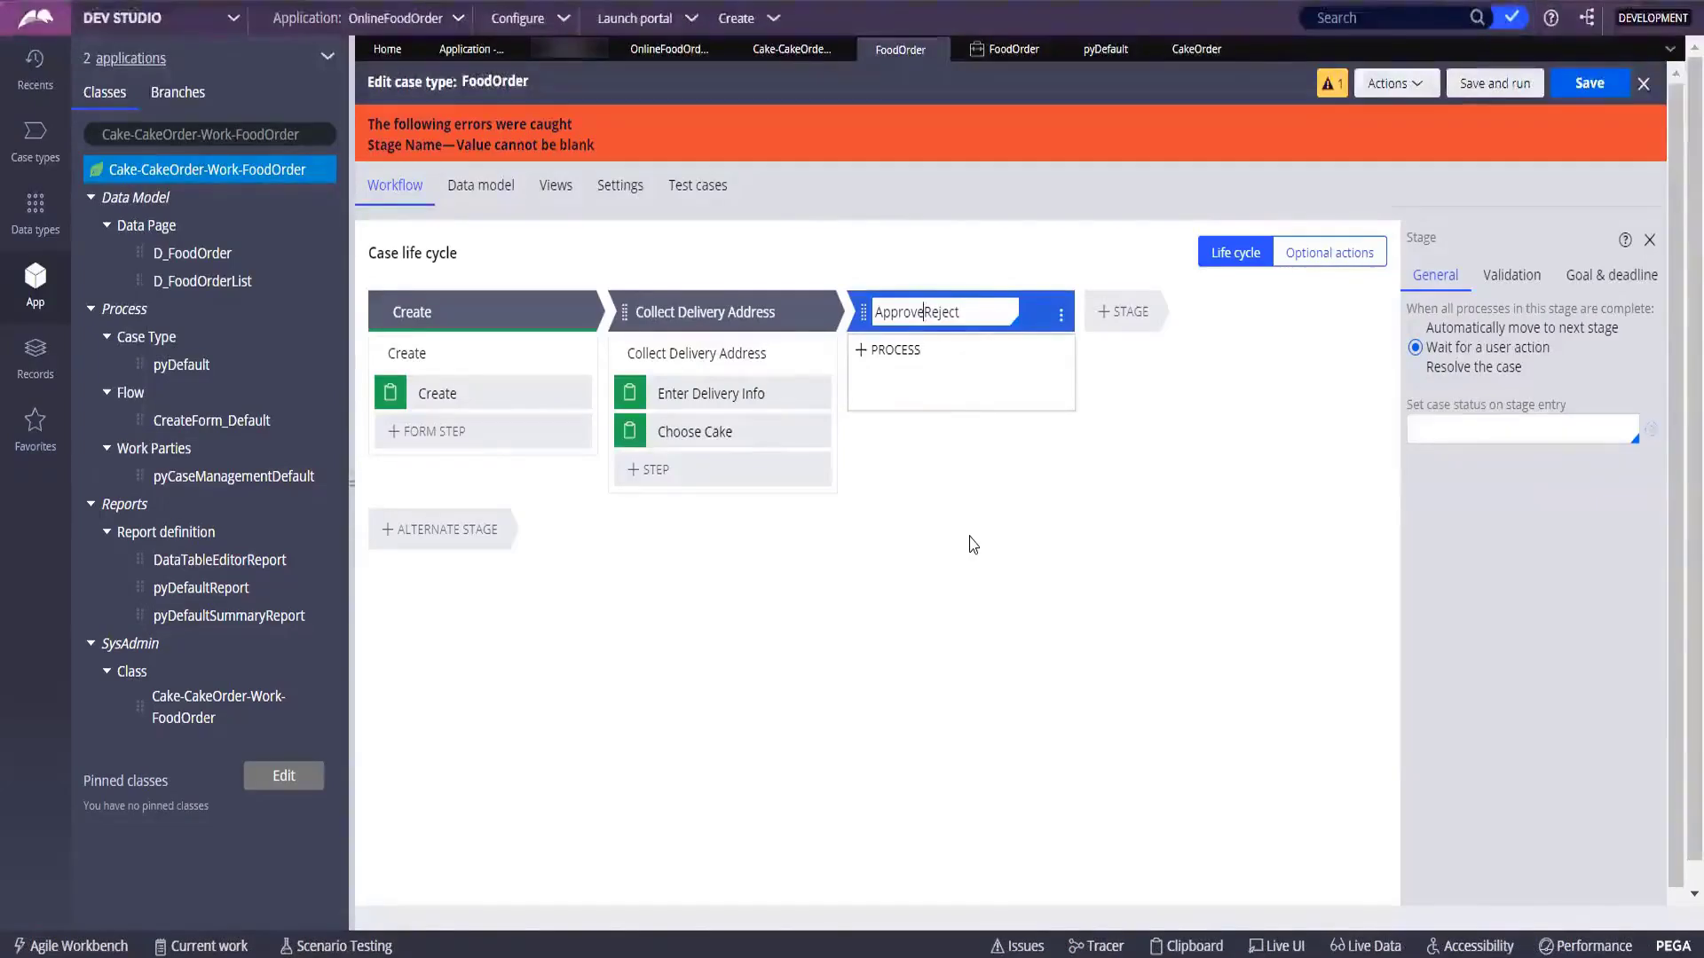
# Add an Approve/Reject step named Approve Order to the third stage
pyautogui.moveTo(875, 355)
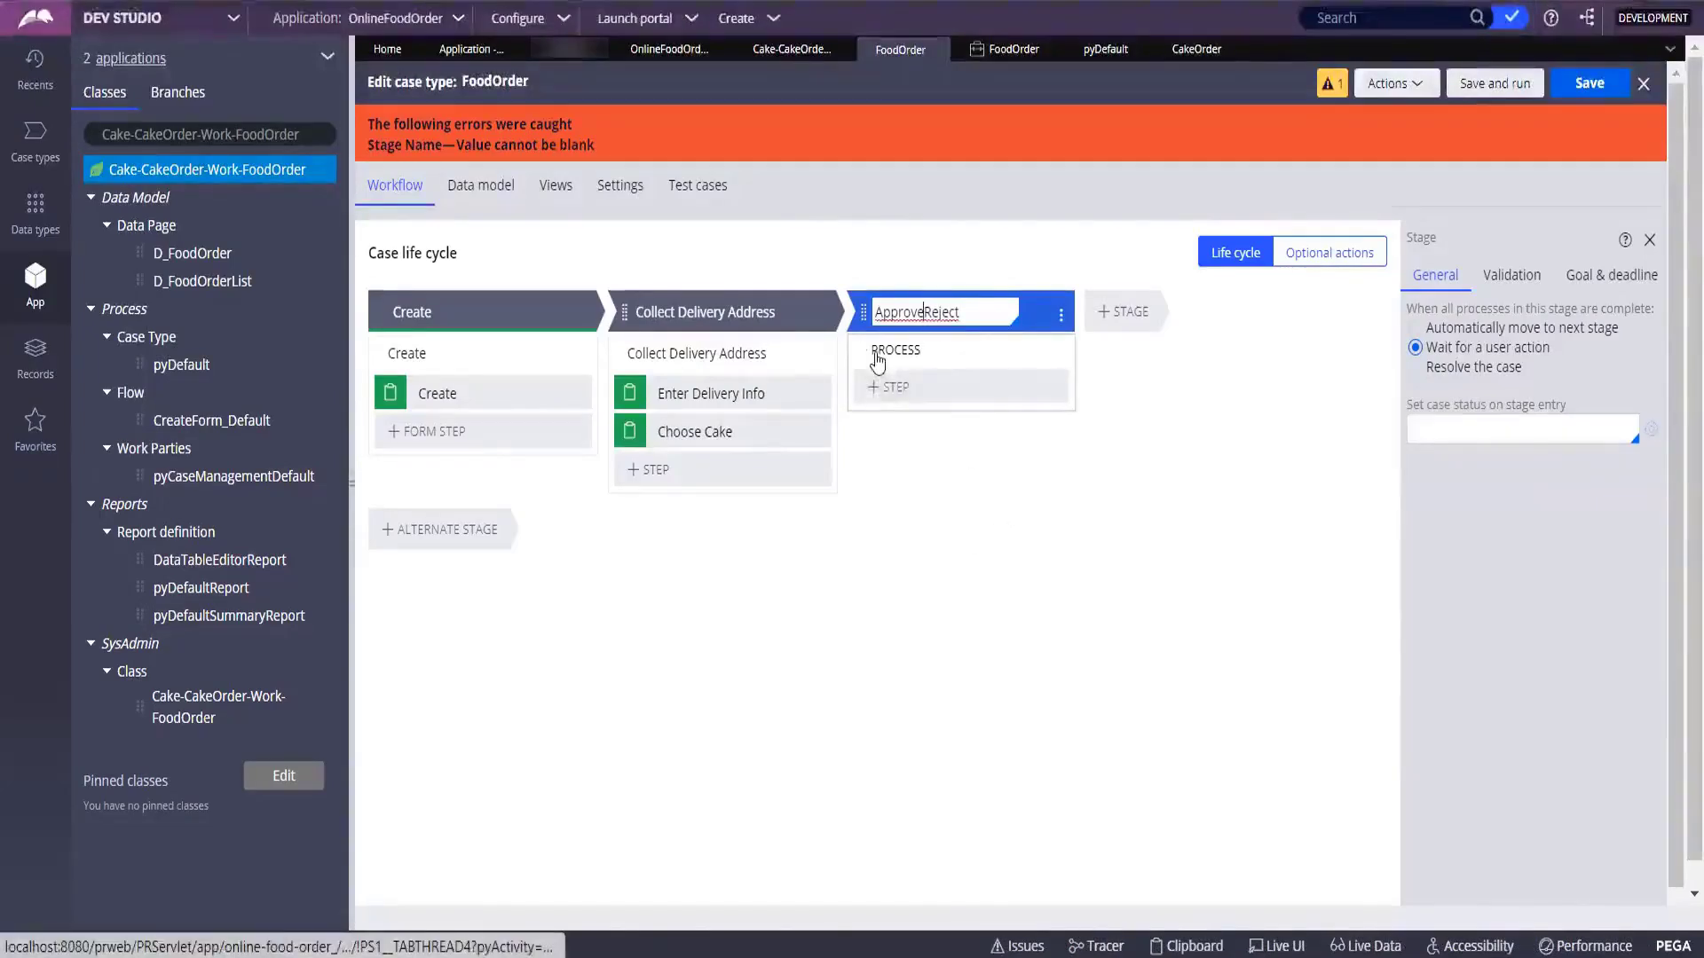
pyautogui.click(911, 387)
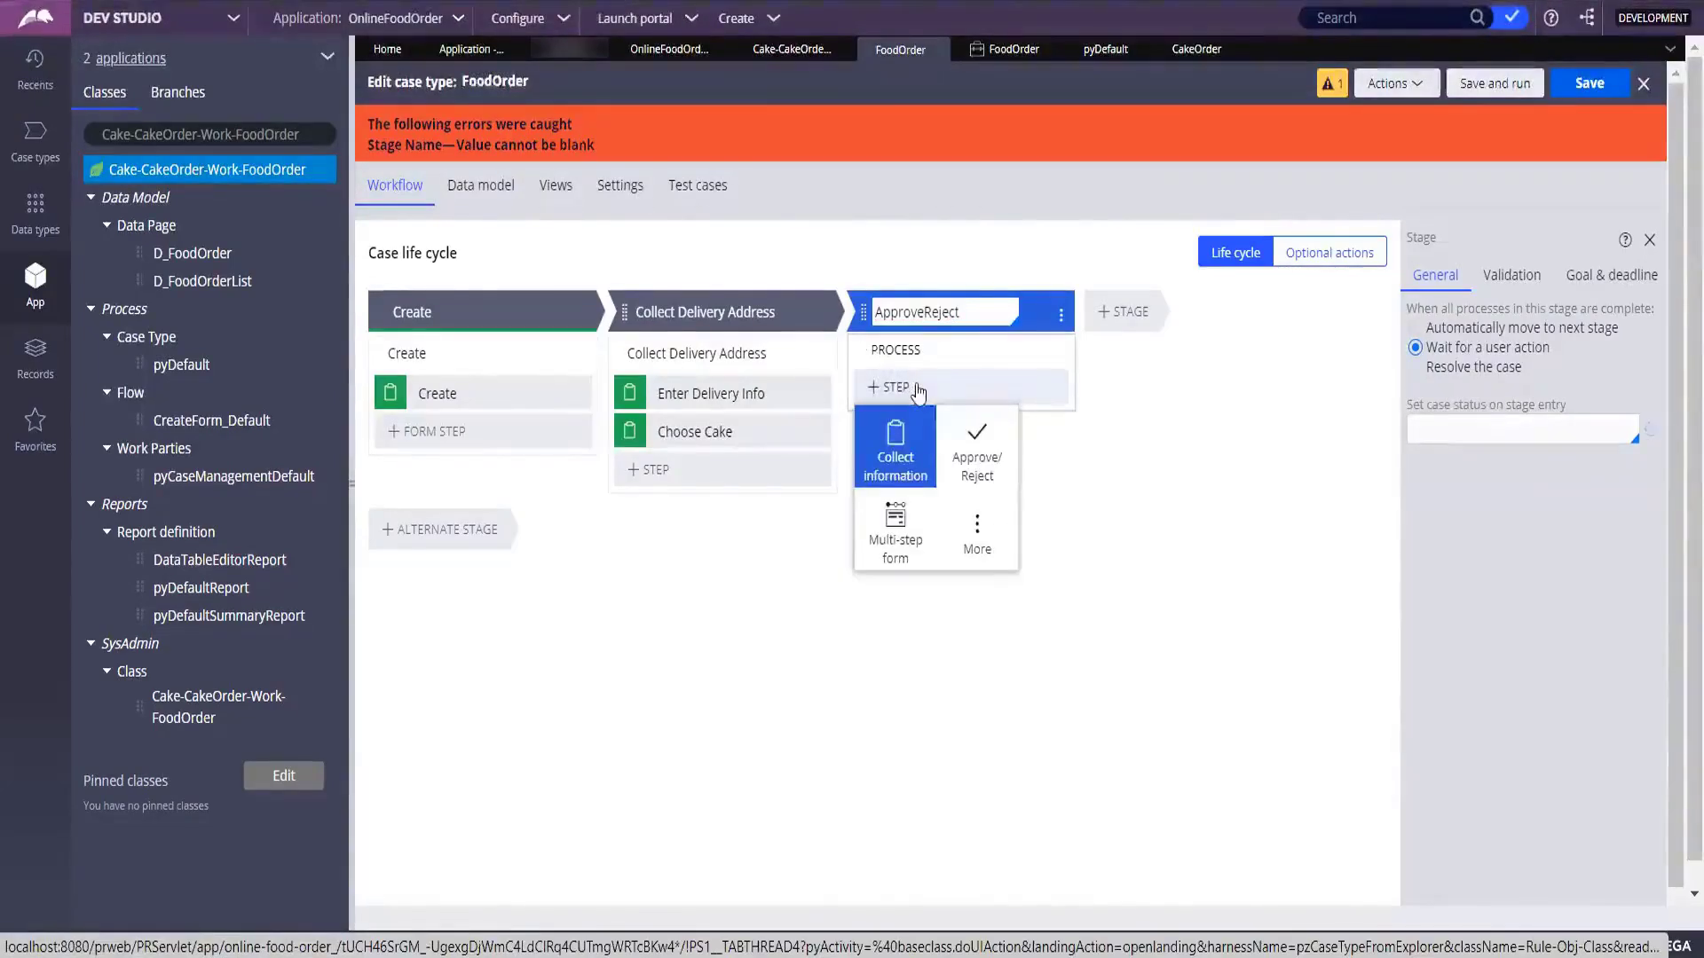
pyautogui.click(1000, 466)
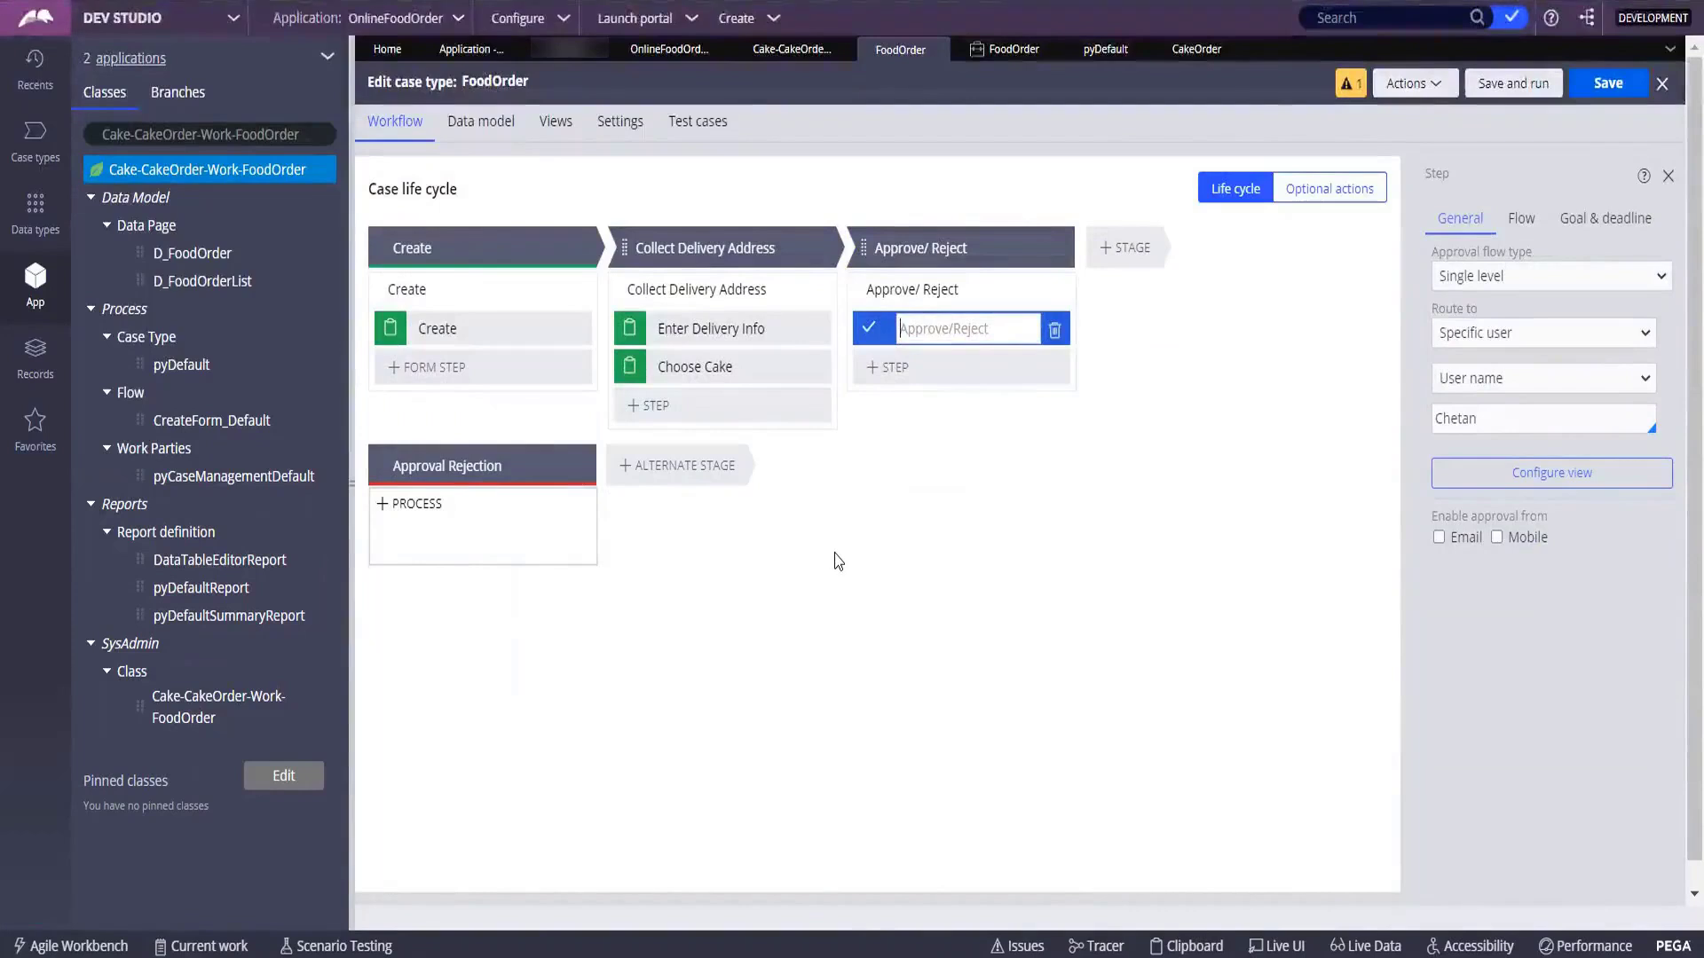
pyautogui.write('Approve Order')
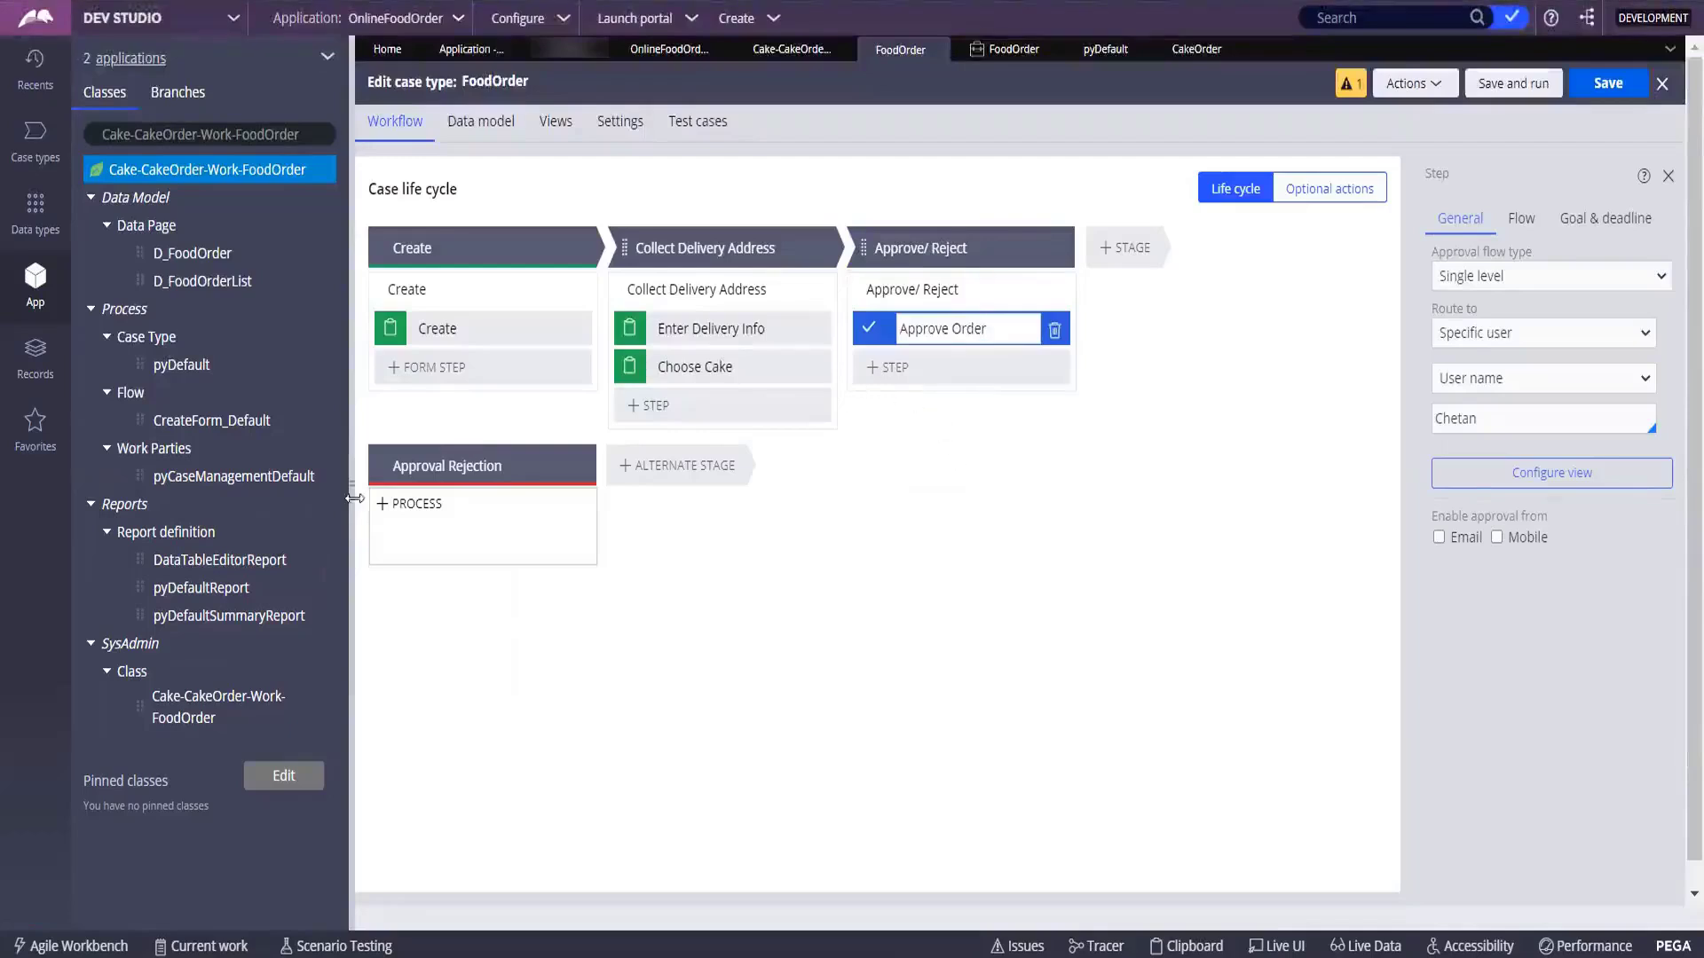
# Look through the approval flow types offered for the Approve Order step
pyautogui.click(410, 503)
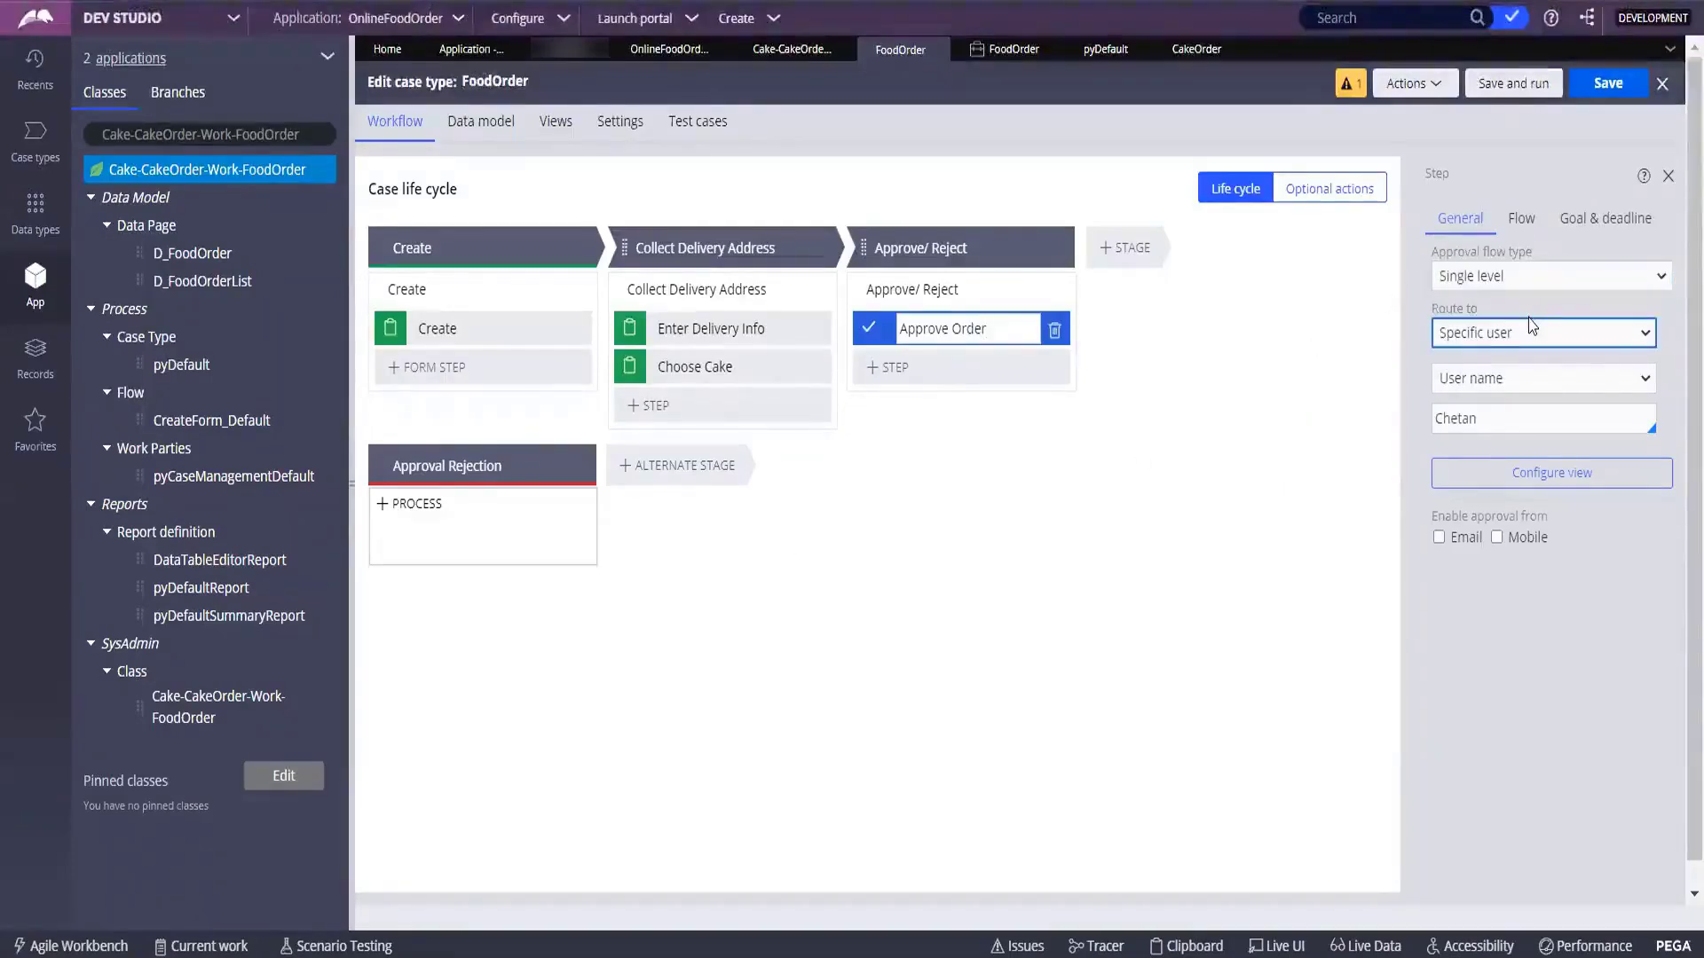
pyautogui.click(1487, 277)
pyautogui.click(1484, 281)
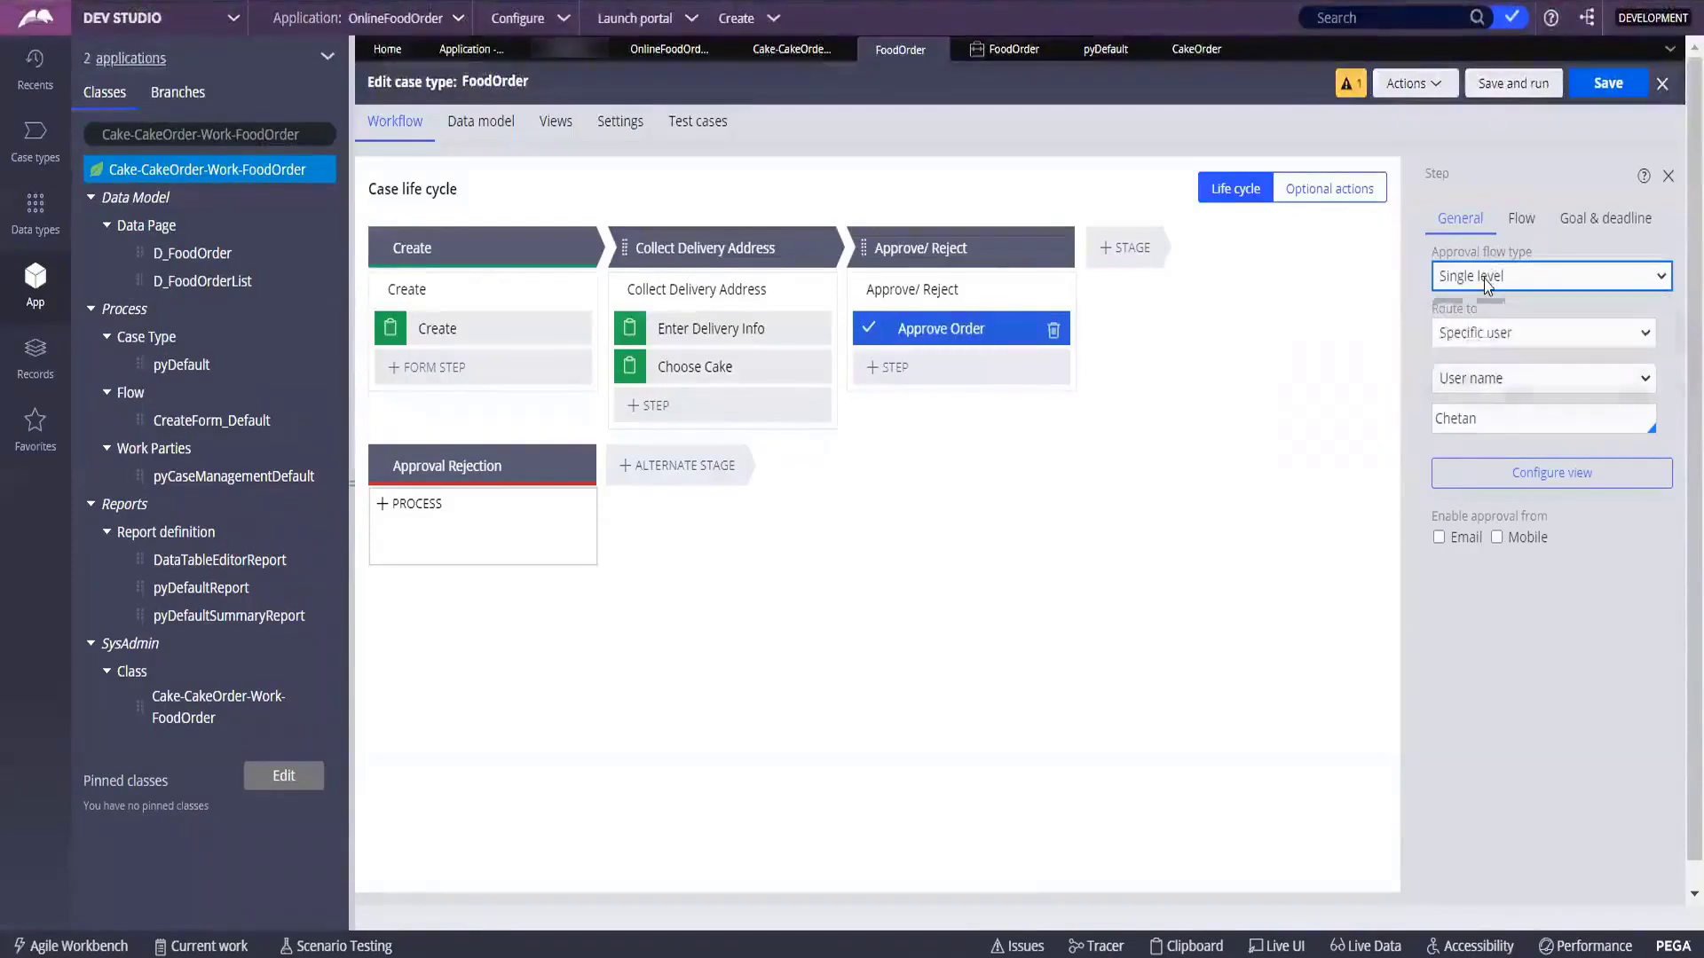
pyautogui.click(1486, 281)
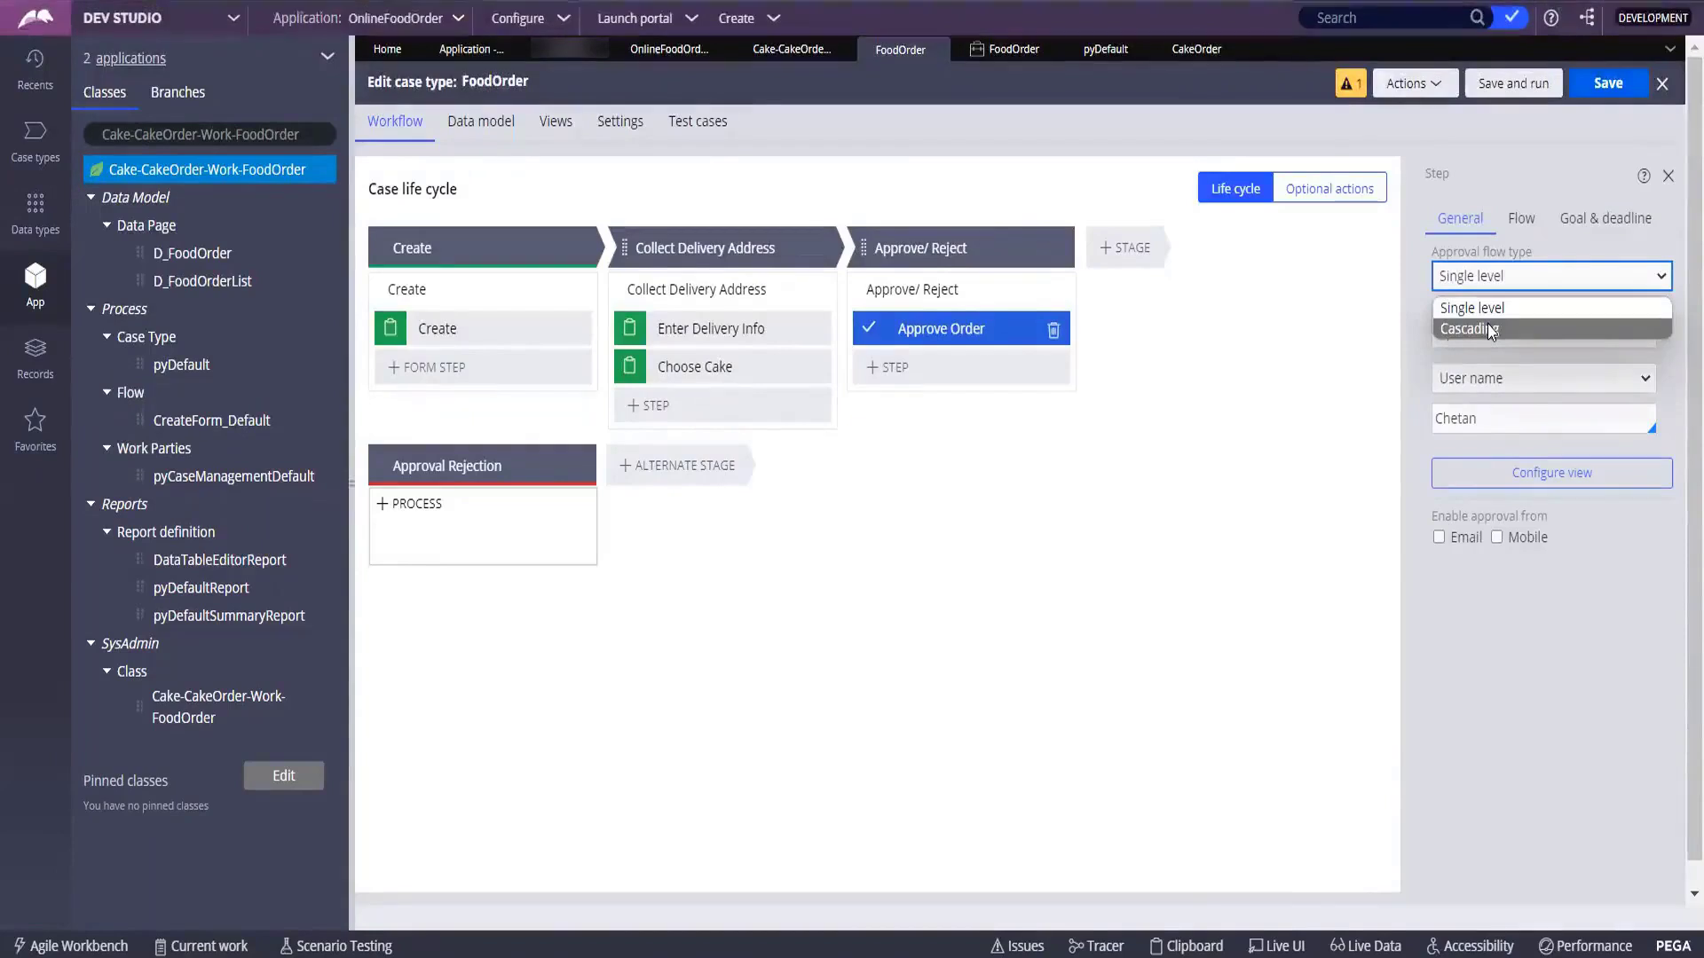
pyautogui.click(1414, 366)
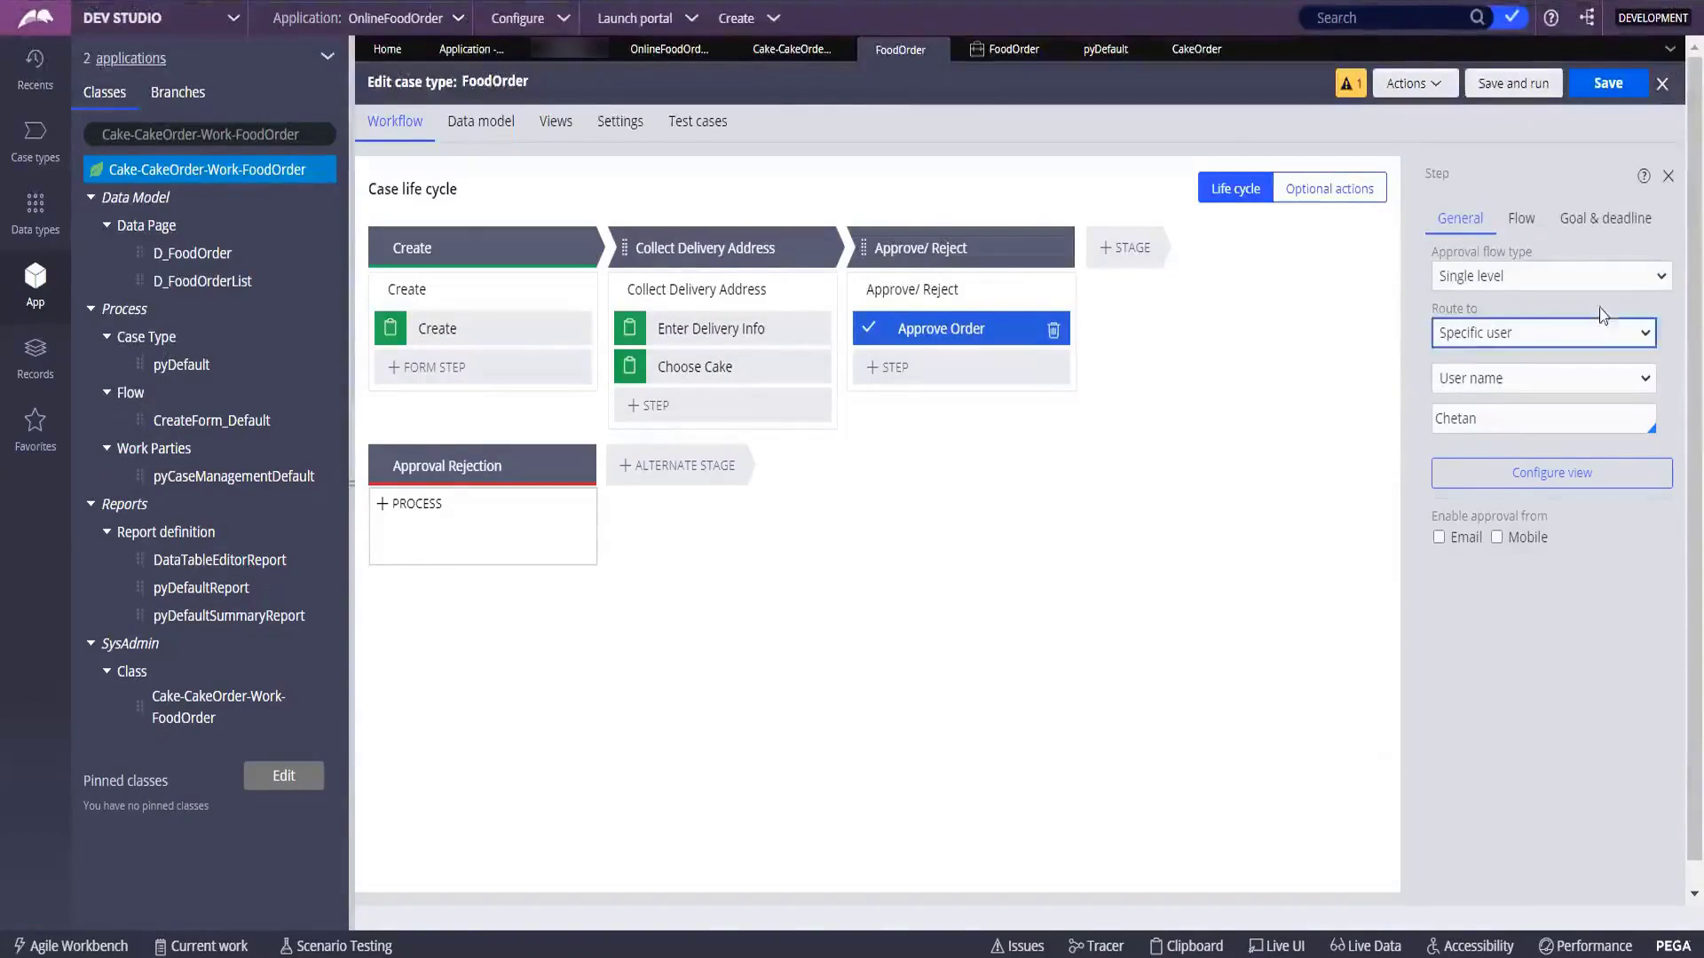
# Set the Approve Order step's approval flow type to Cascading, based on Authority matrix
pyautogui.click(1598, 276)
pyautogui.click(1473, 331)
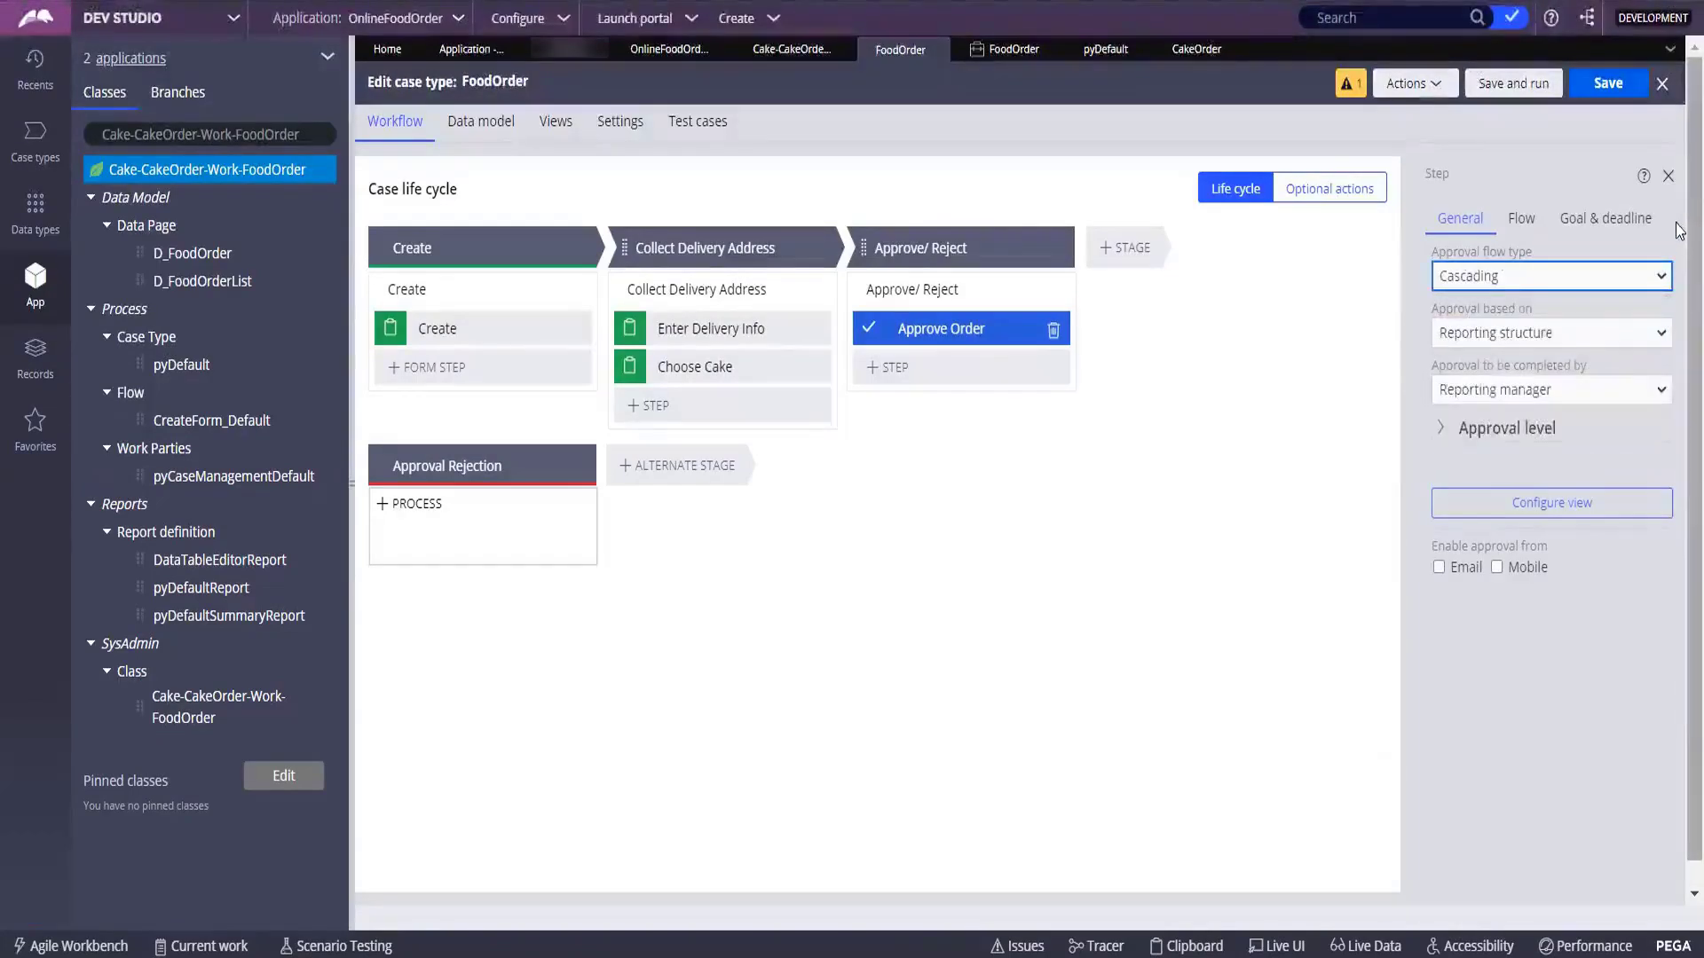
pyautogui.click(1593, 335)
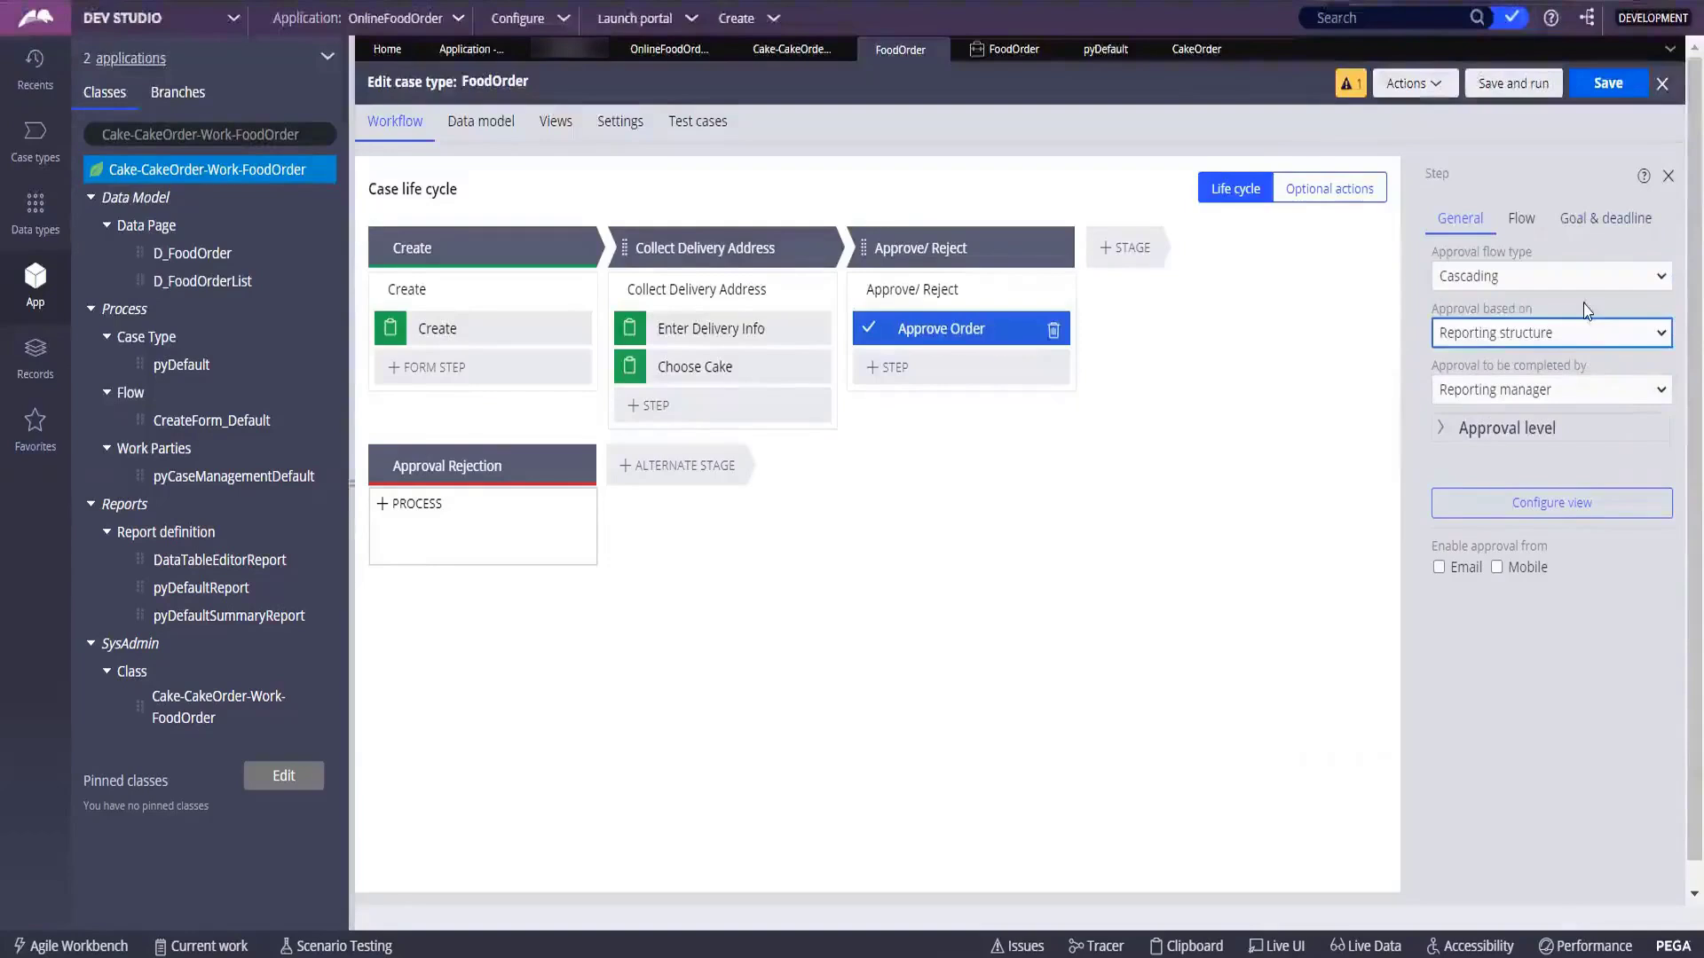
pyautogui.click(1586, 334)
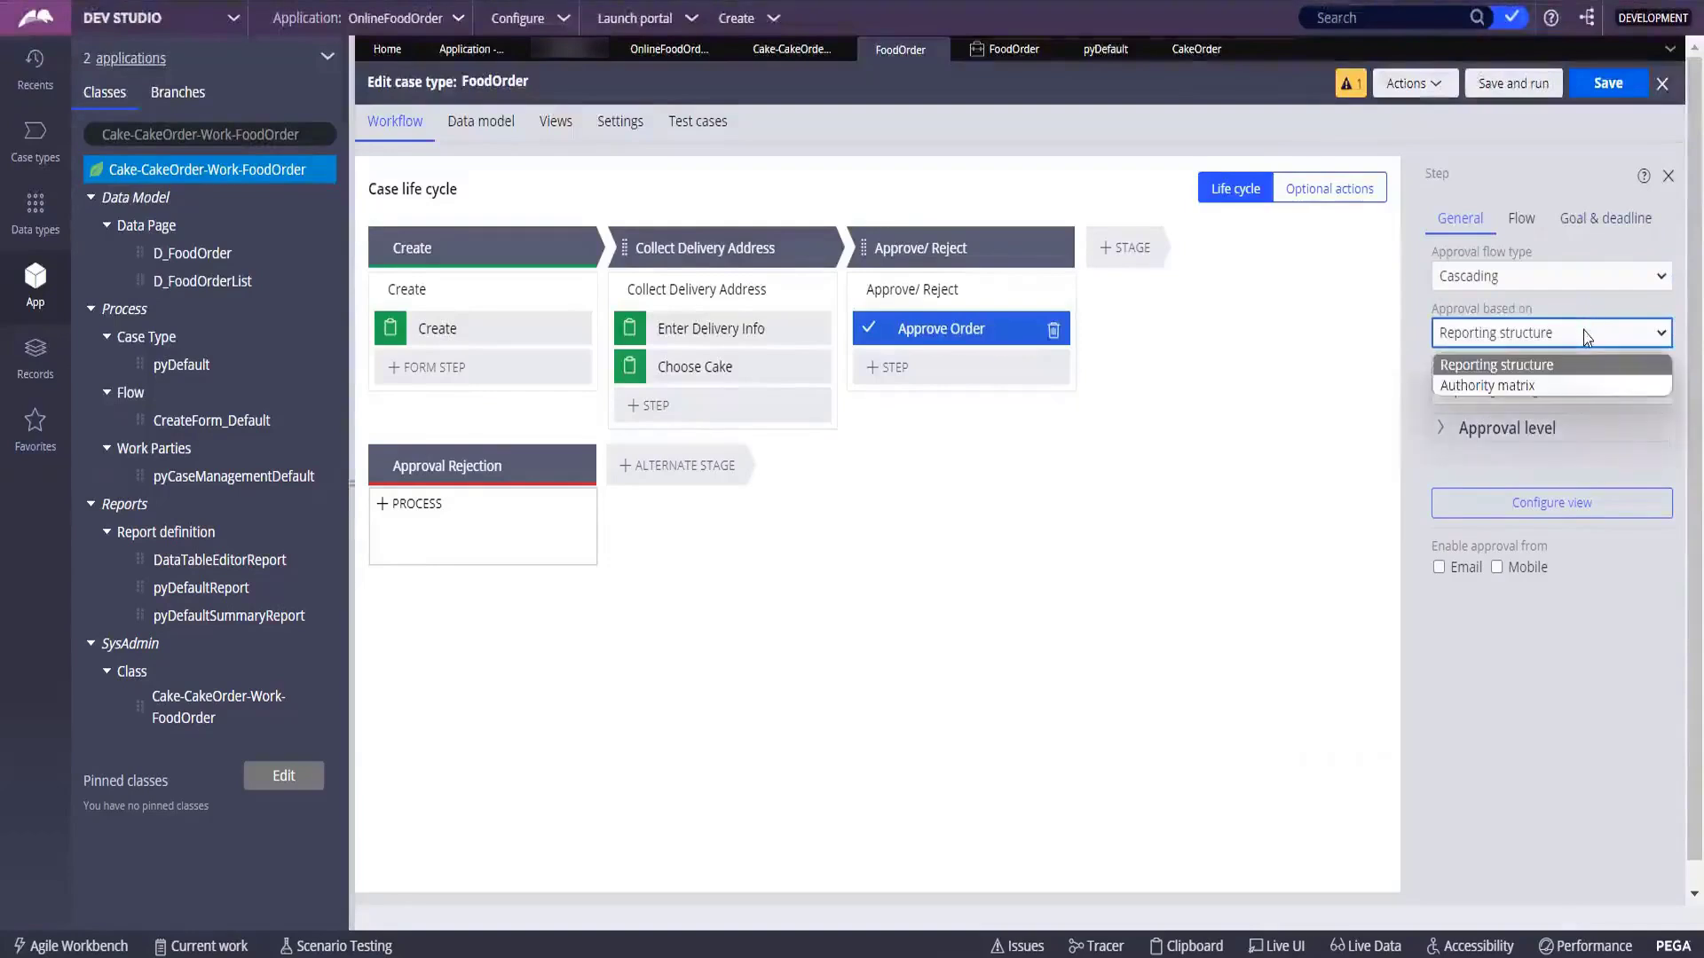
pyautogui.click(1550, 391)
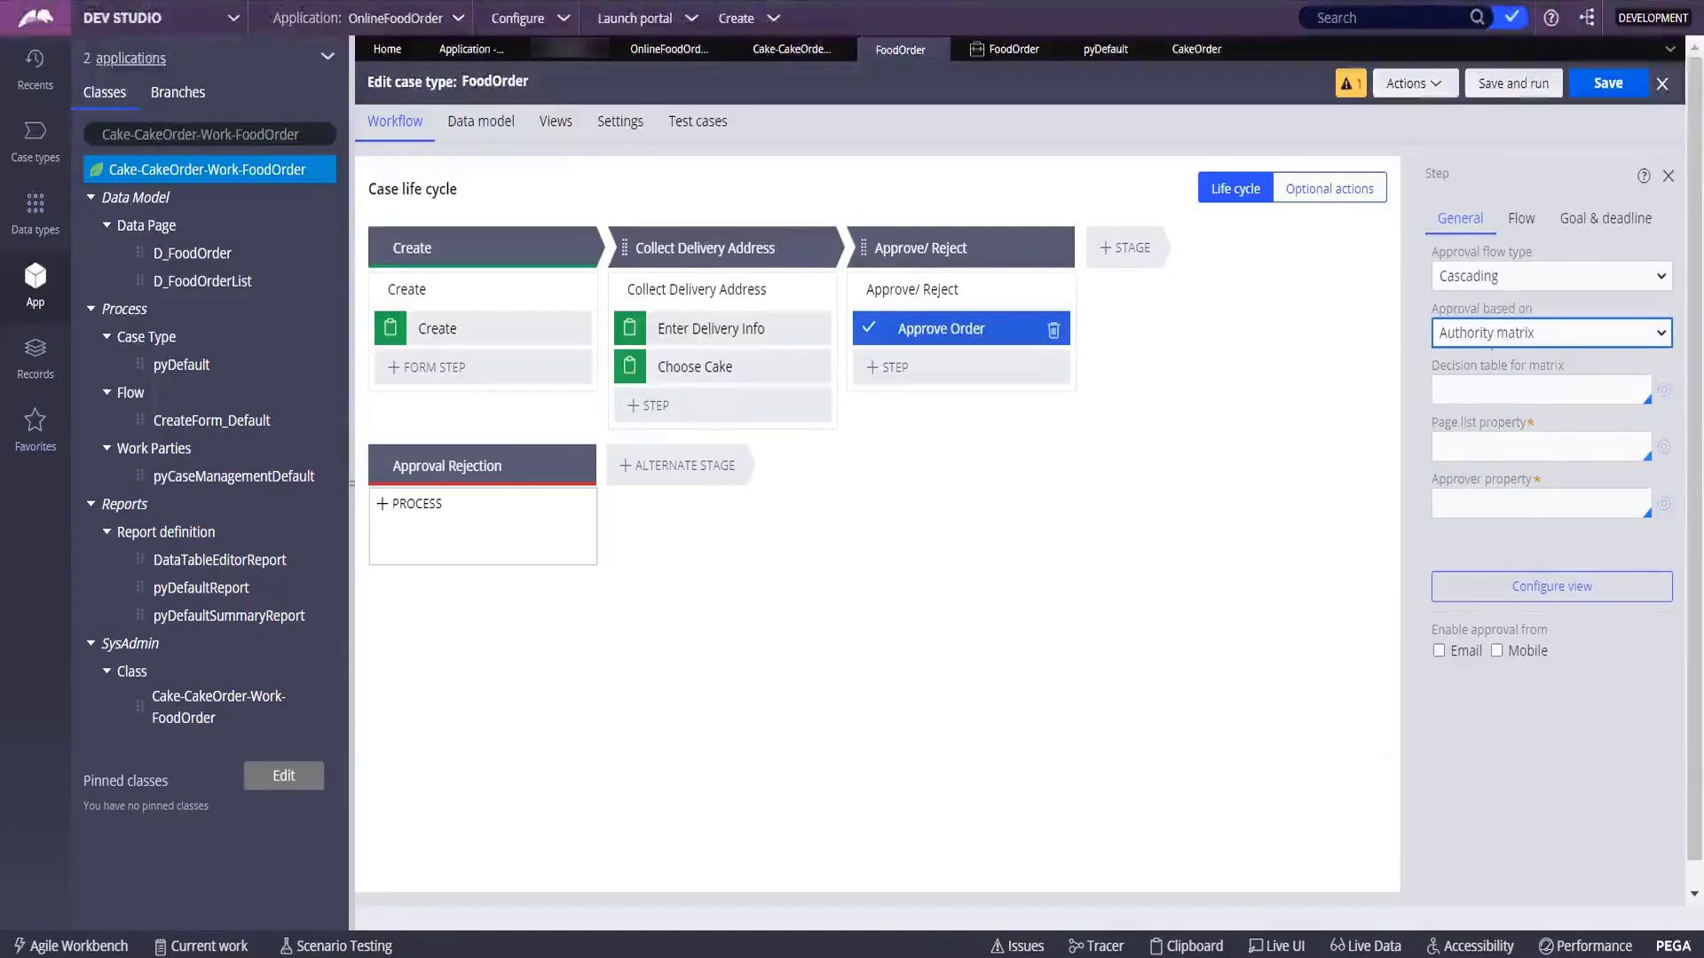
# Check the approval basis options and base the cascading approval on Reporting structure
pyautogui.click(1485, 337)
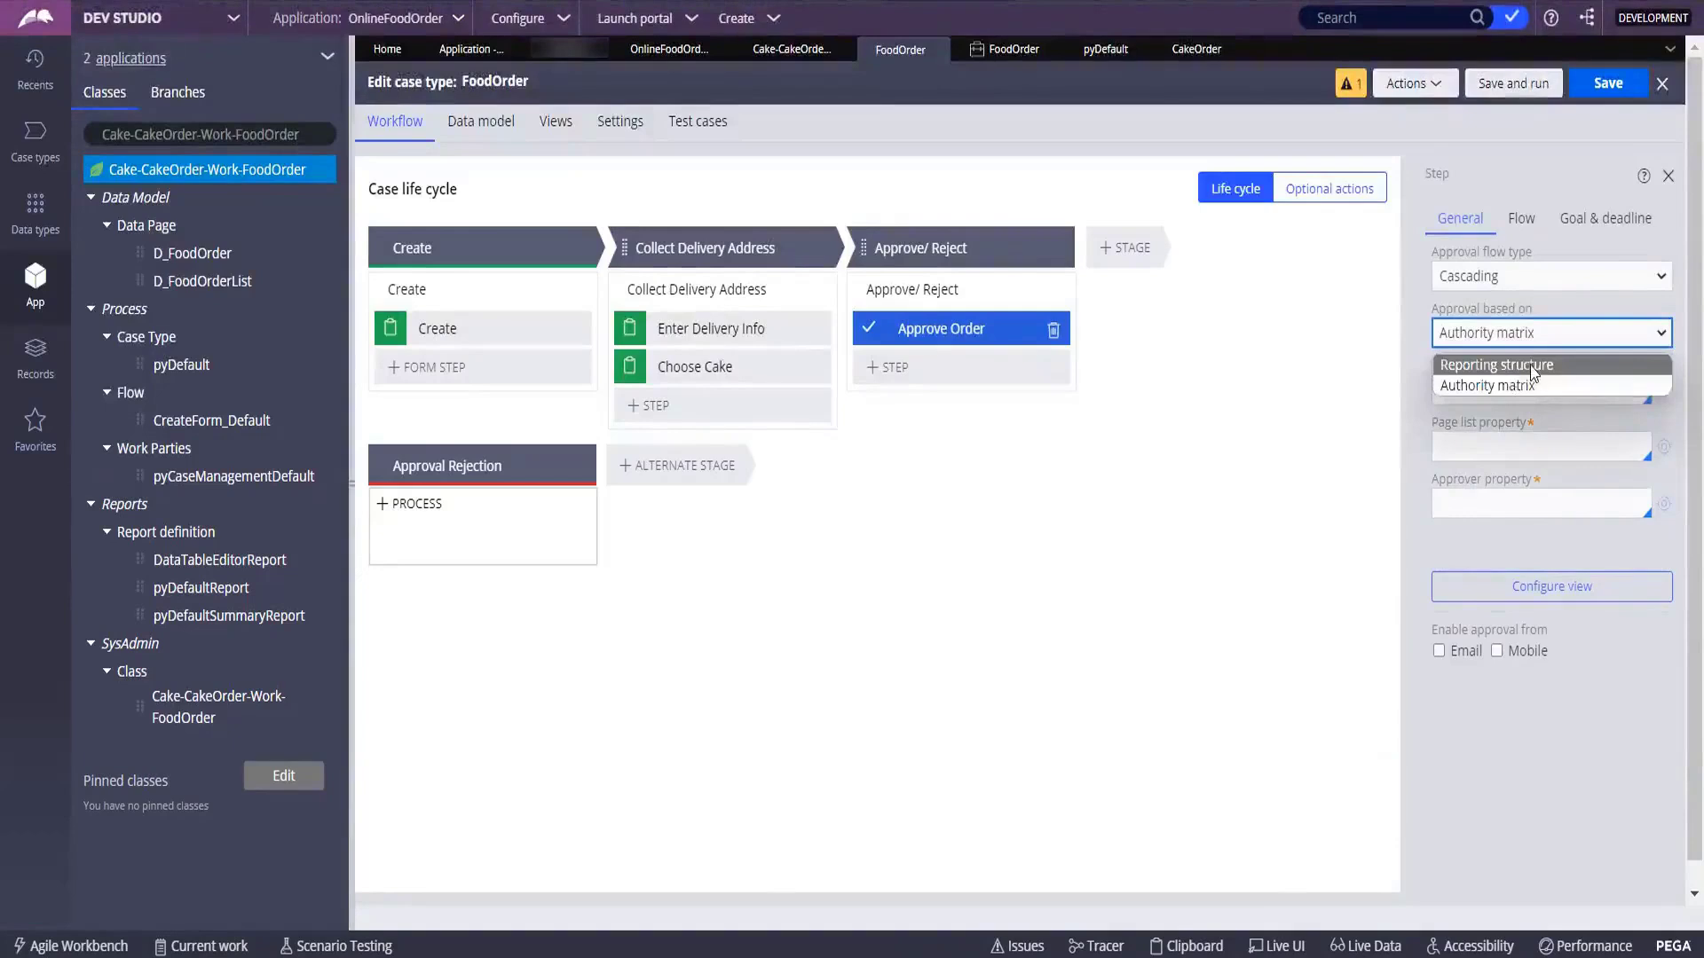
pyautogui.click(1411, 419)
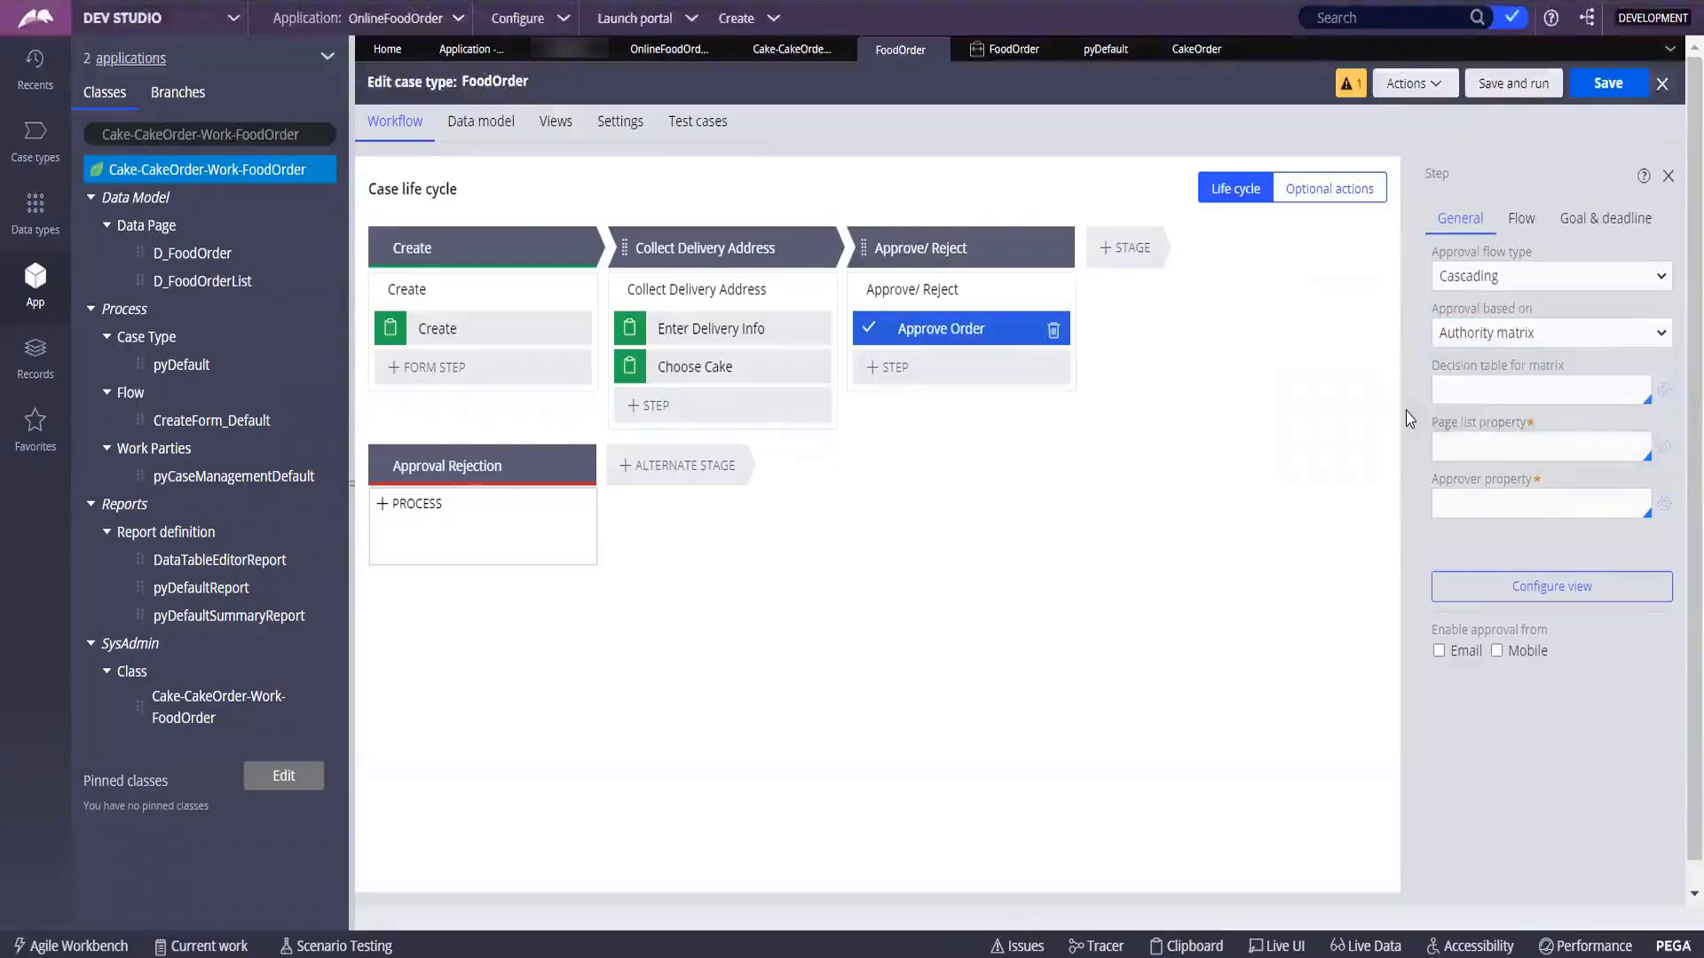
pyautogui.click(1484, 330)
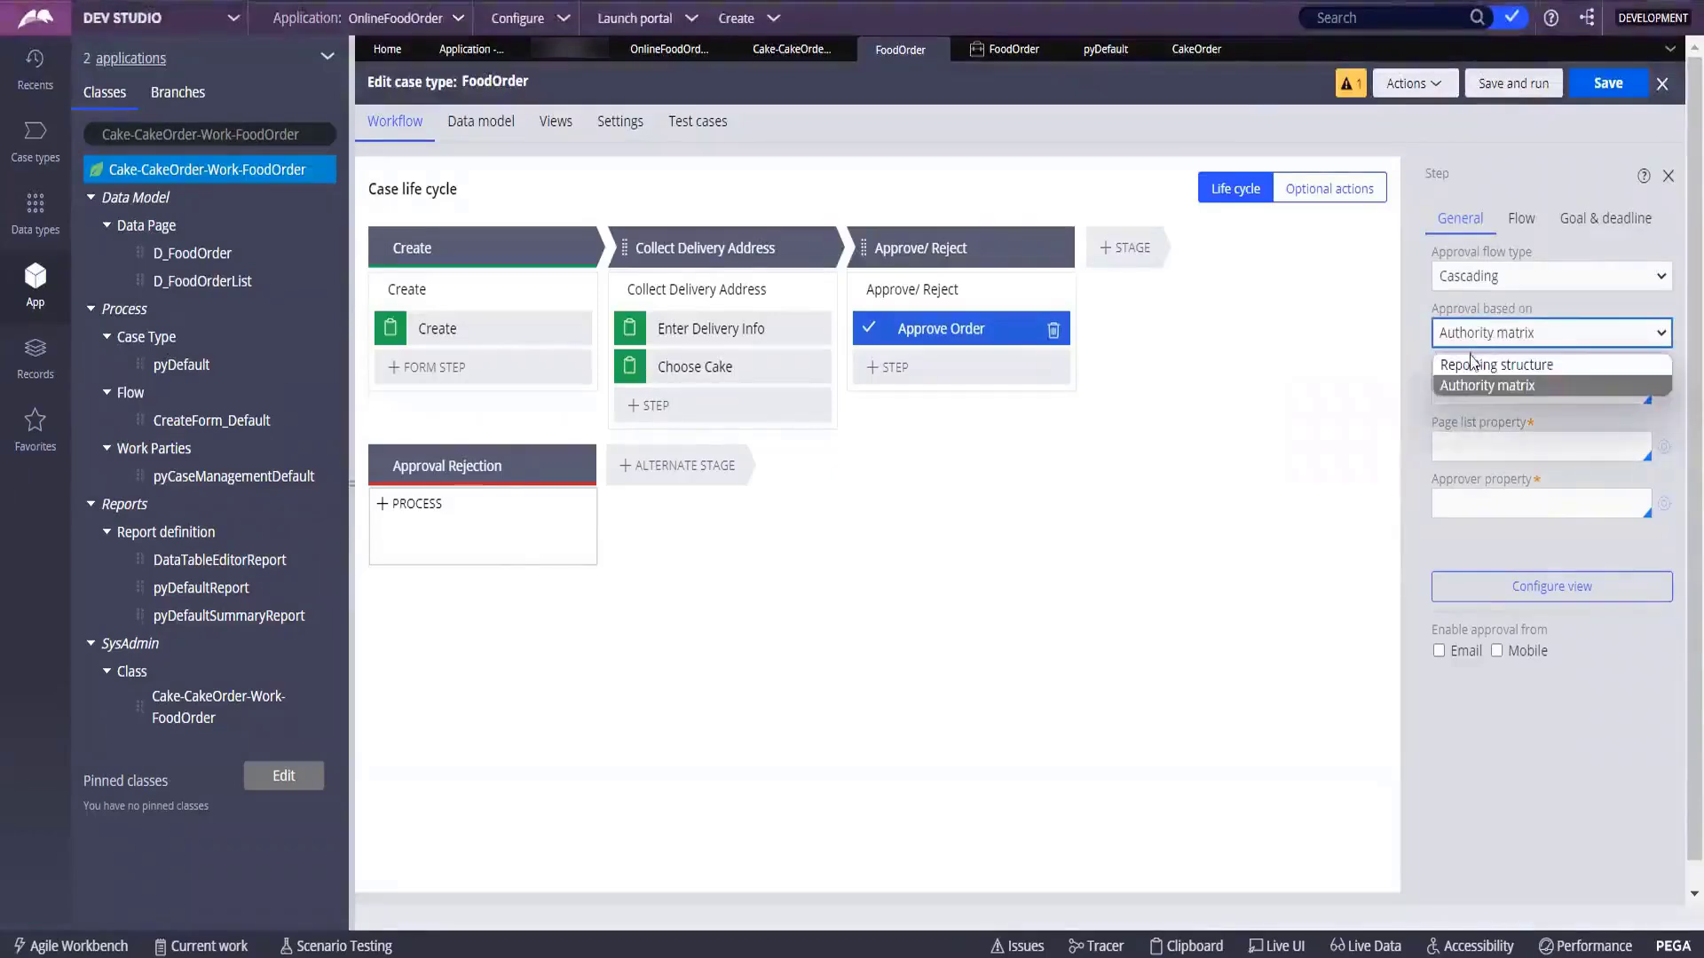
pyautogui.click(1474, 365)
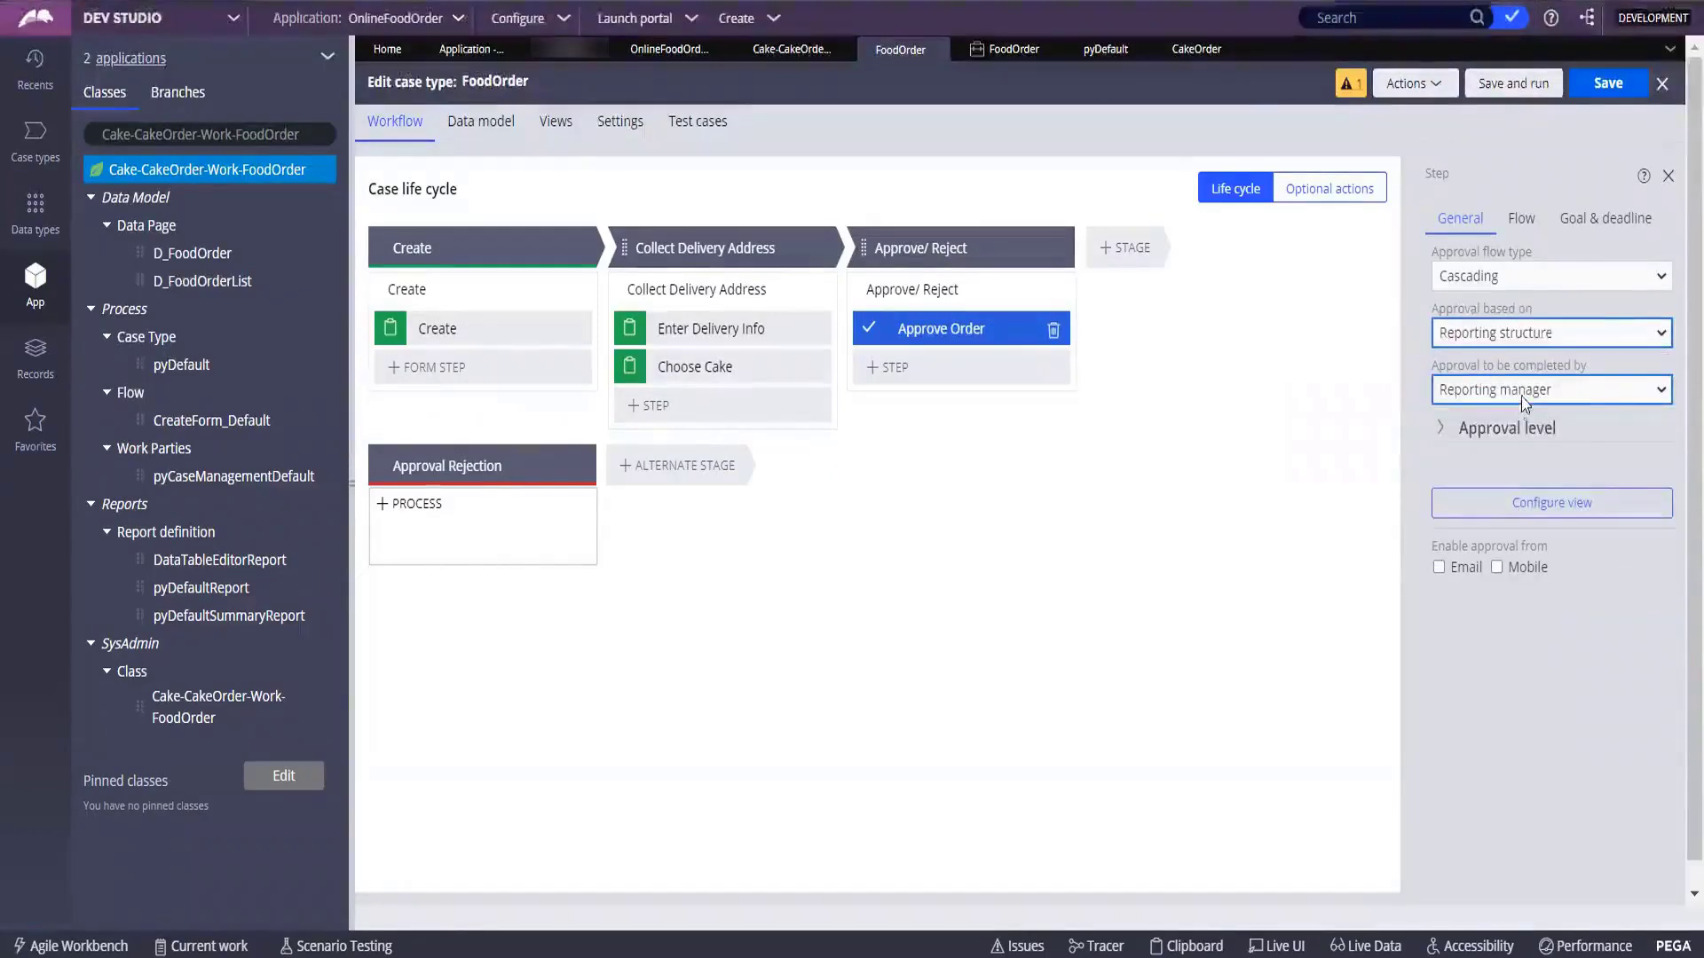
# Try Workgroup manager, return to Reporting manager as the approver, and set the approval level to All
pyautogui.click(1521, 392)
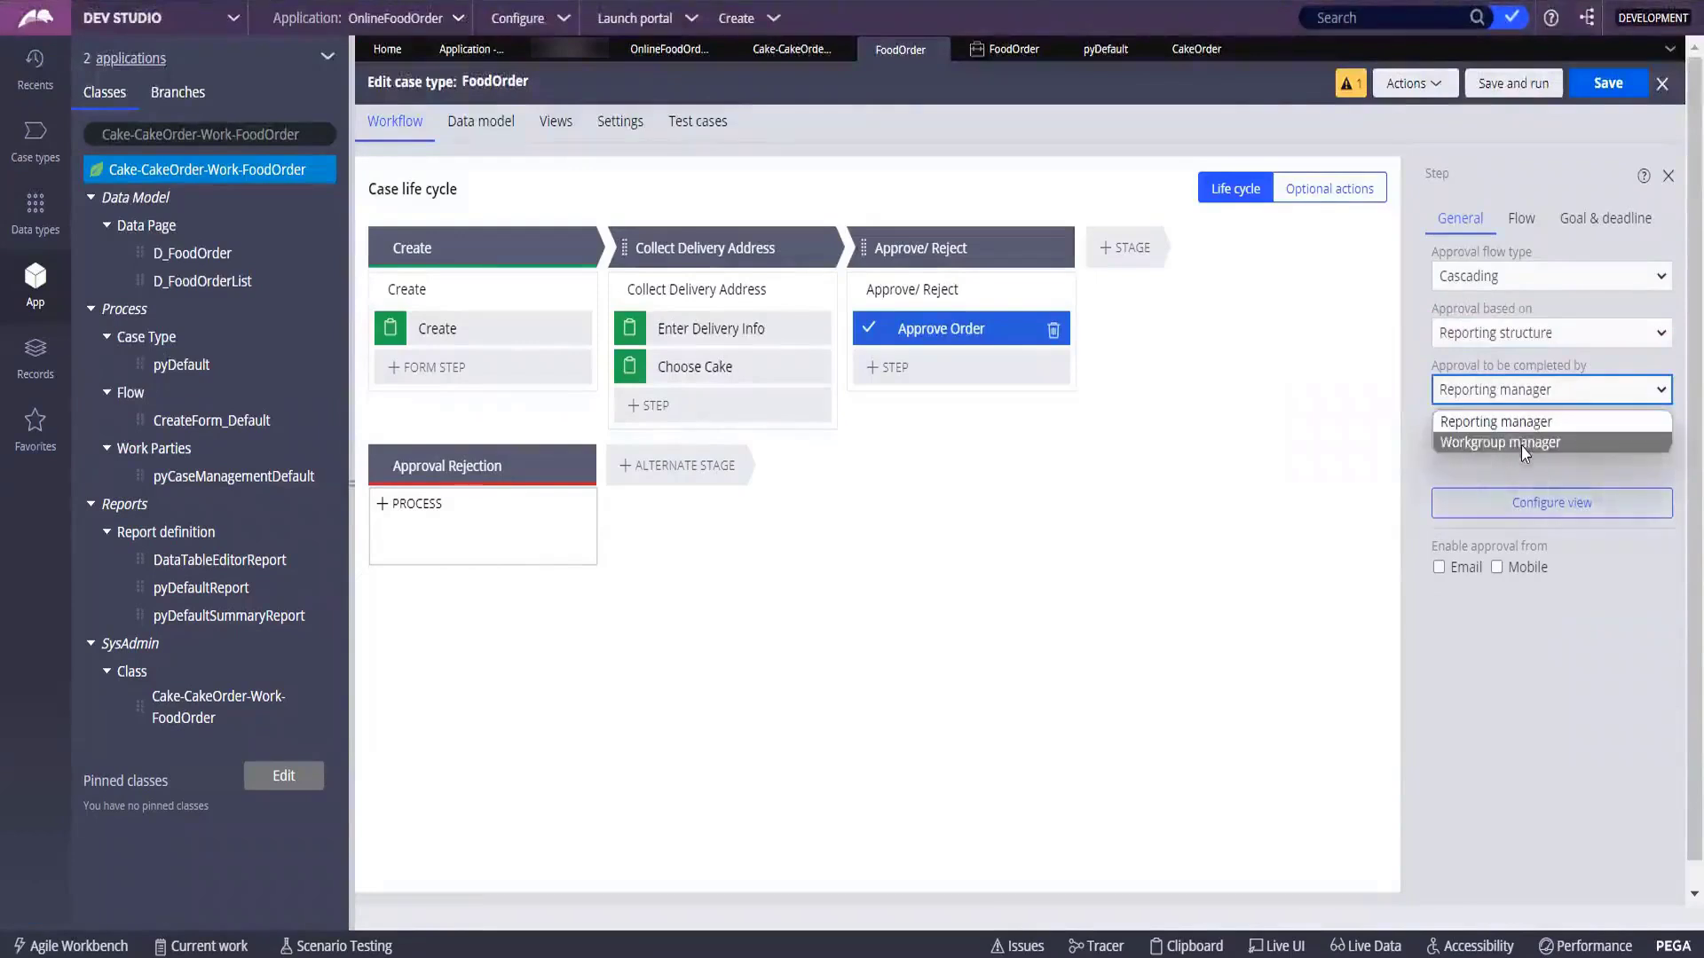
pyautogui.click(1525, 448)
pyautogui.click(1513, 391)
pyautogui.click(1498, 426)
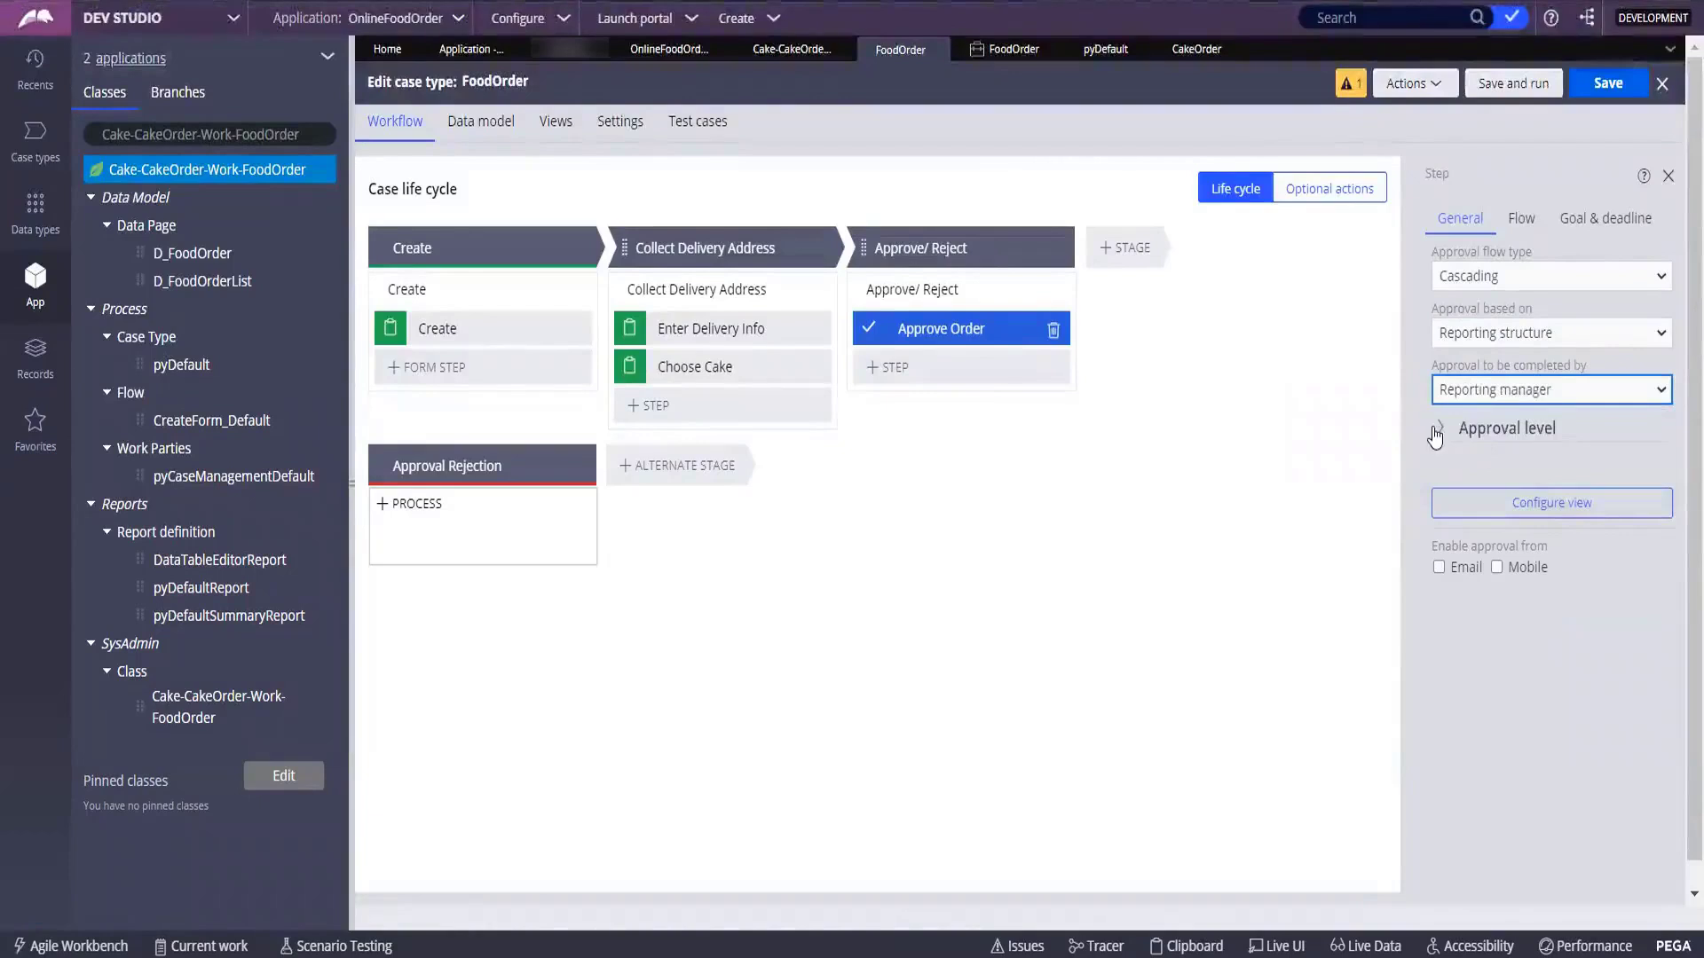
pyautogui.click(1438, 431)
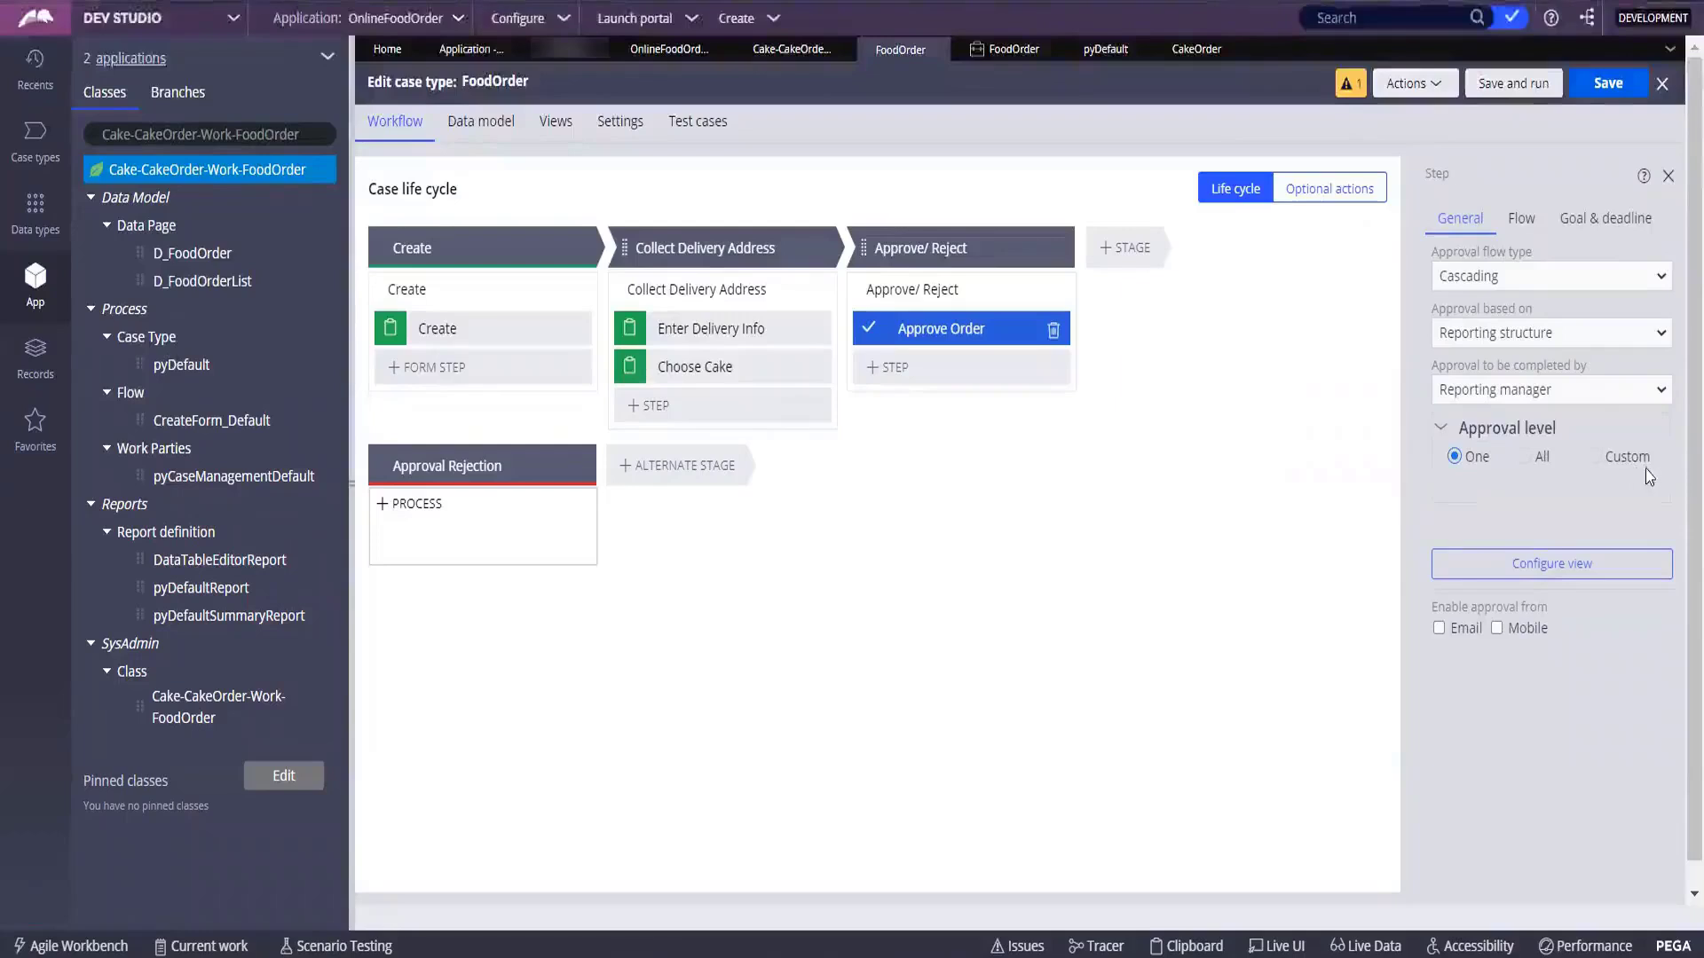
pyautogui.click(1540, 462)
# Base the approval on Authority matrix and browse the decision tables offered for the matrix without choosing one
pyautogui.click(1500, 324)
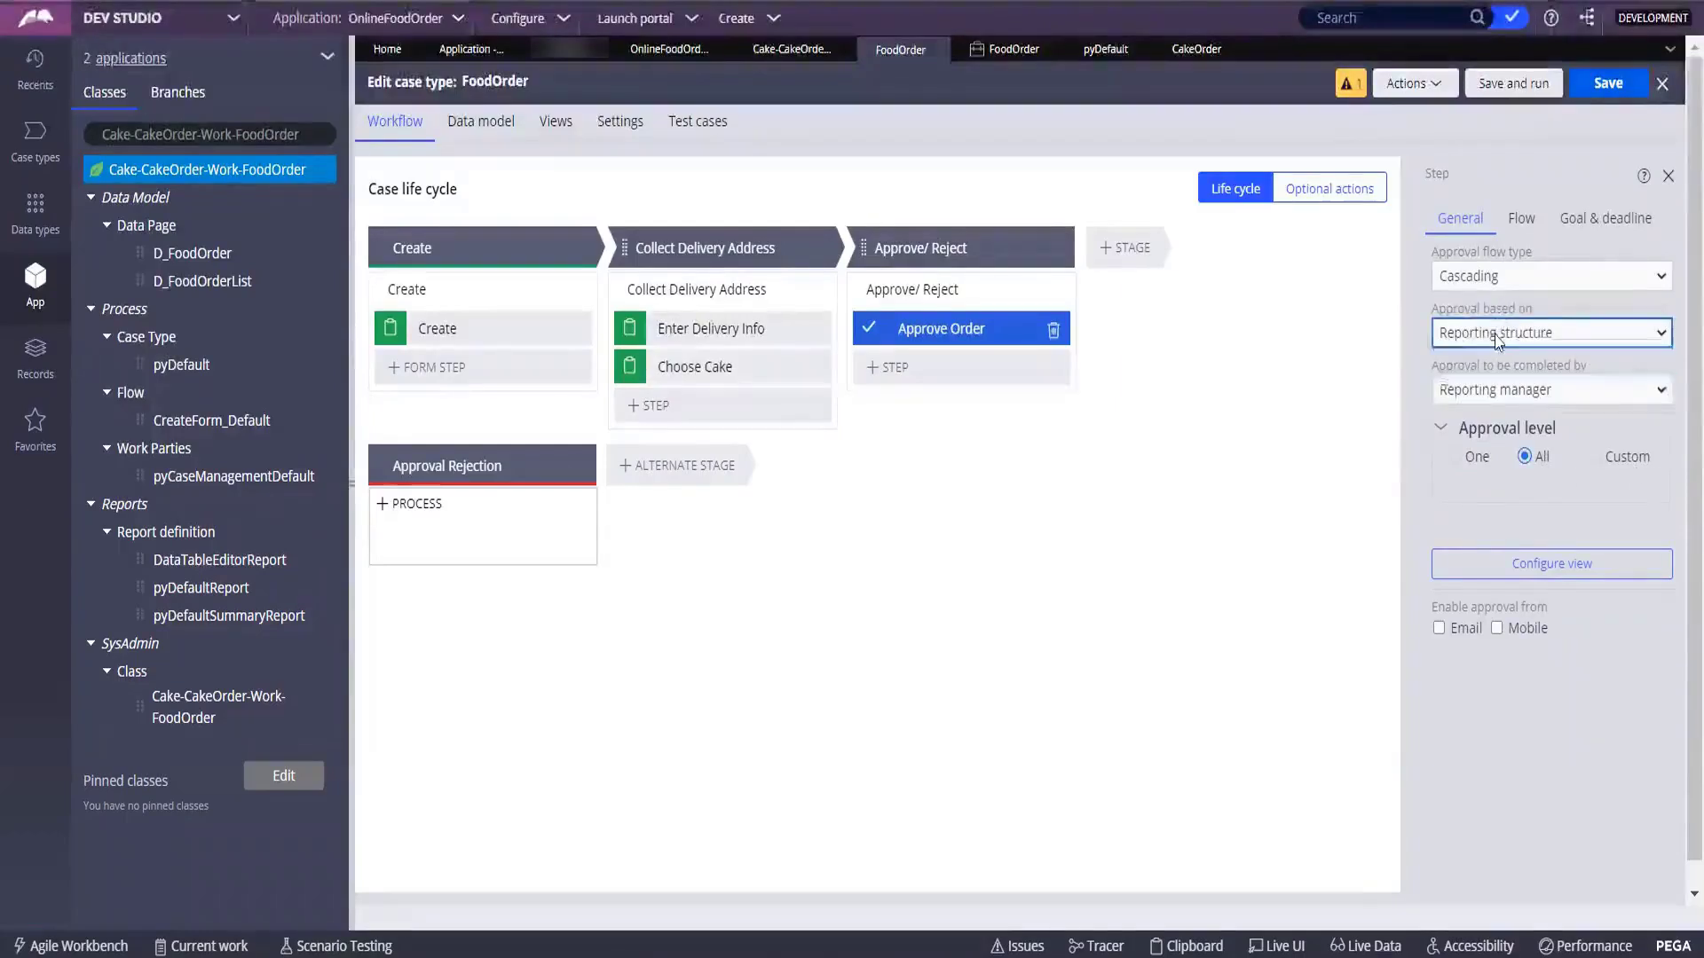
pyautogui.click(1498, 377)
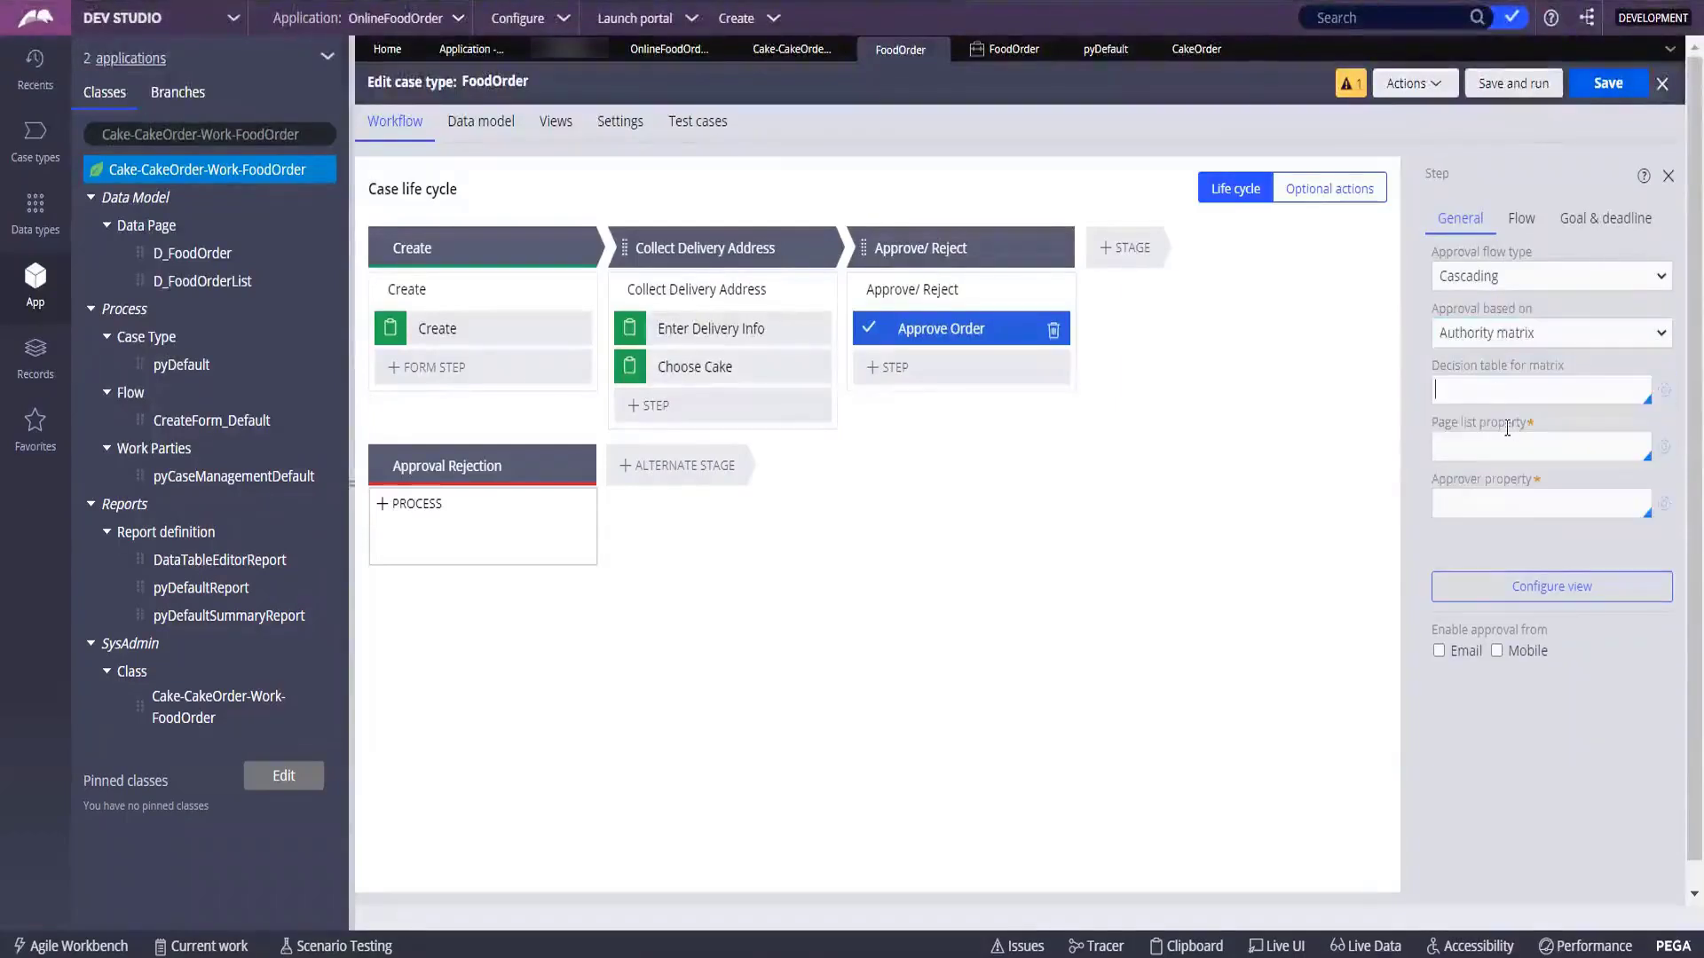
pyautogui.click(1540, 384)
pyautogui.press('Down')
pyautogui.press('Down')
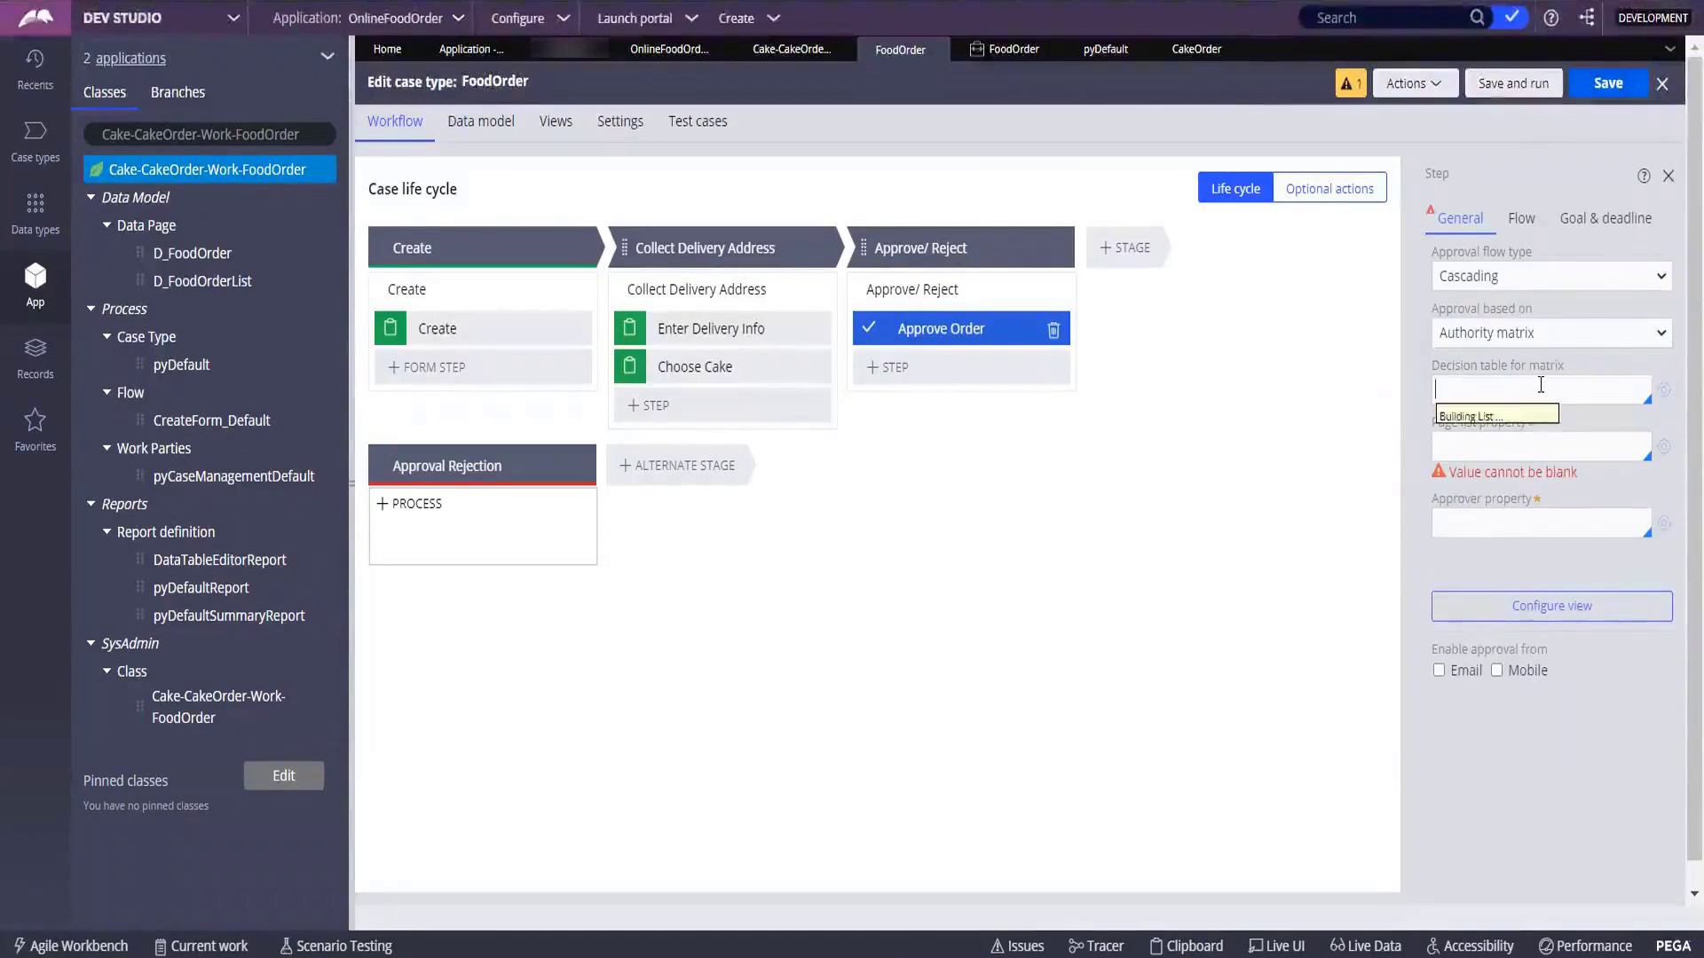
pyautogui.press('Up')
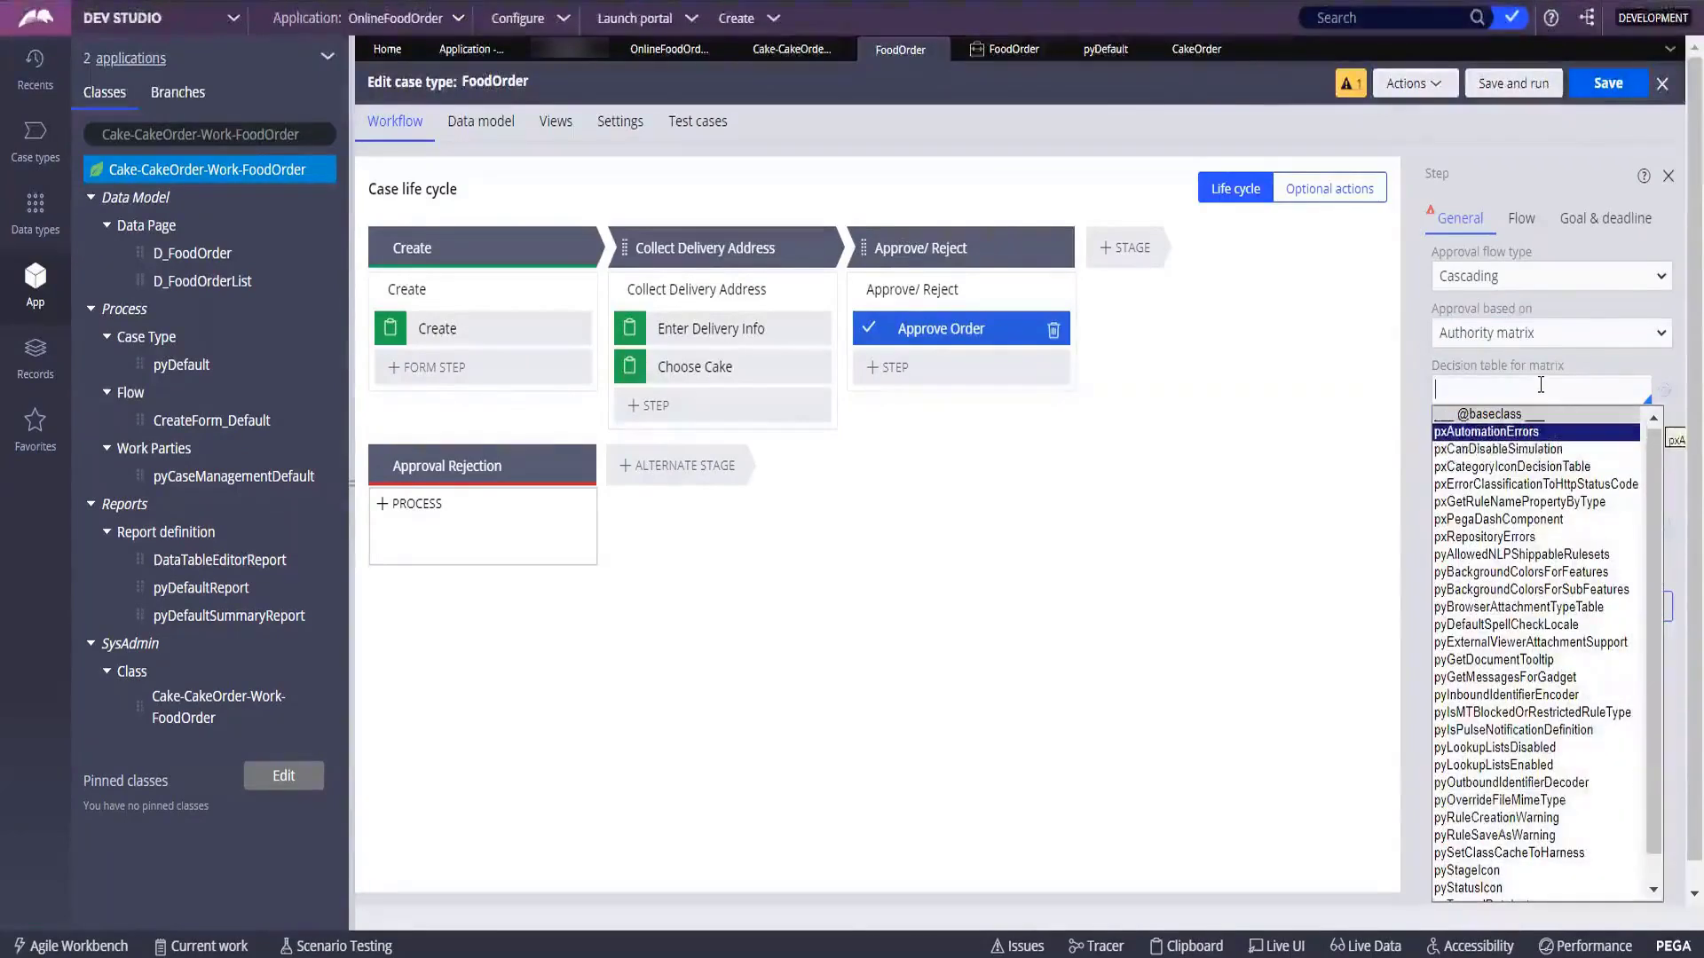
pyautogui.press('Escape')
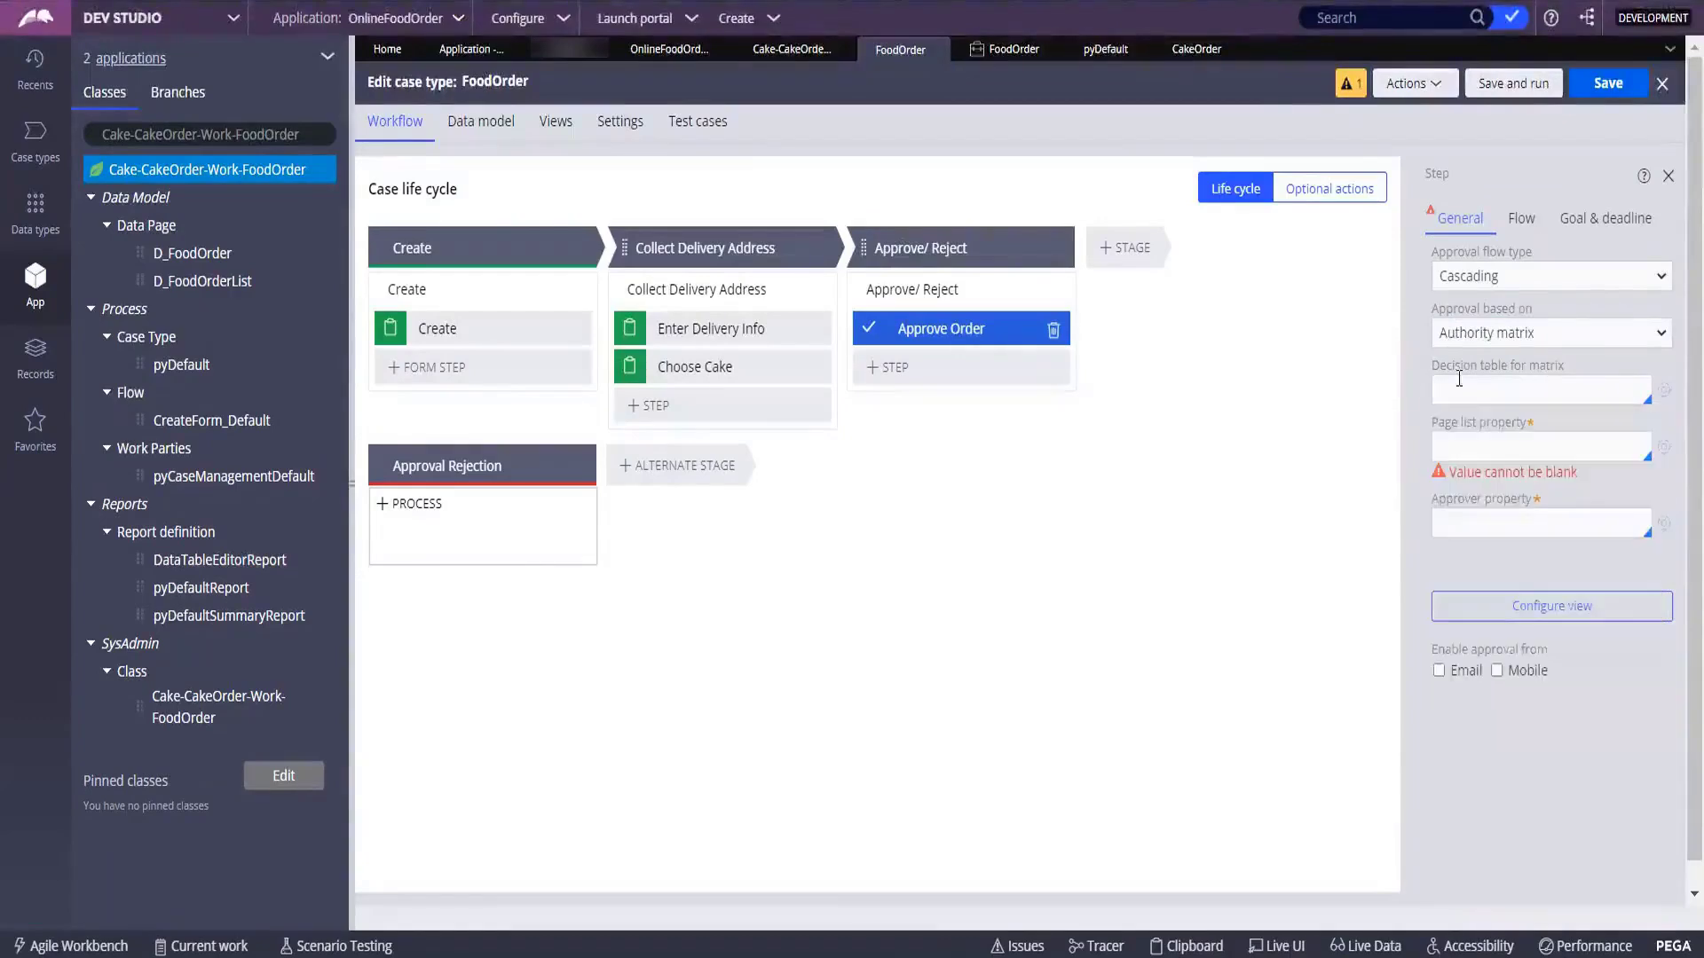
# Return the approval basis to Reporting structure and the Approve Order step's approval flow type to Single level
pyautogui.click(1537, 332)
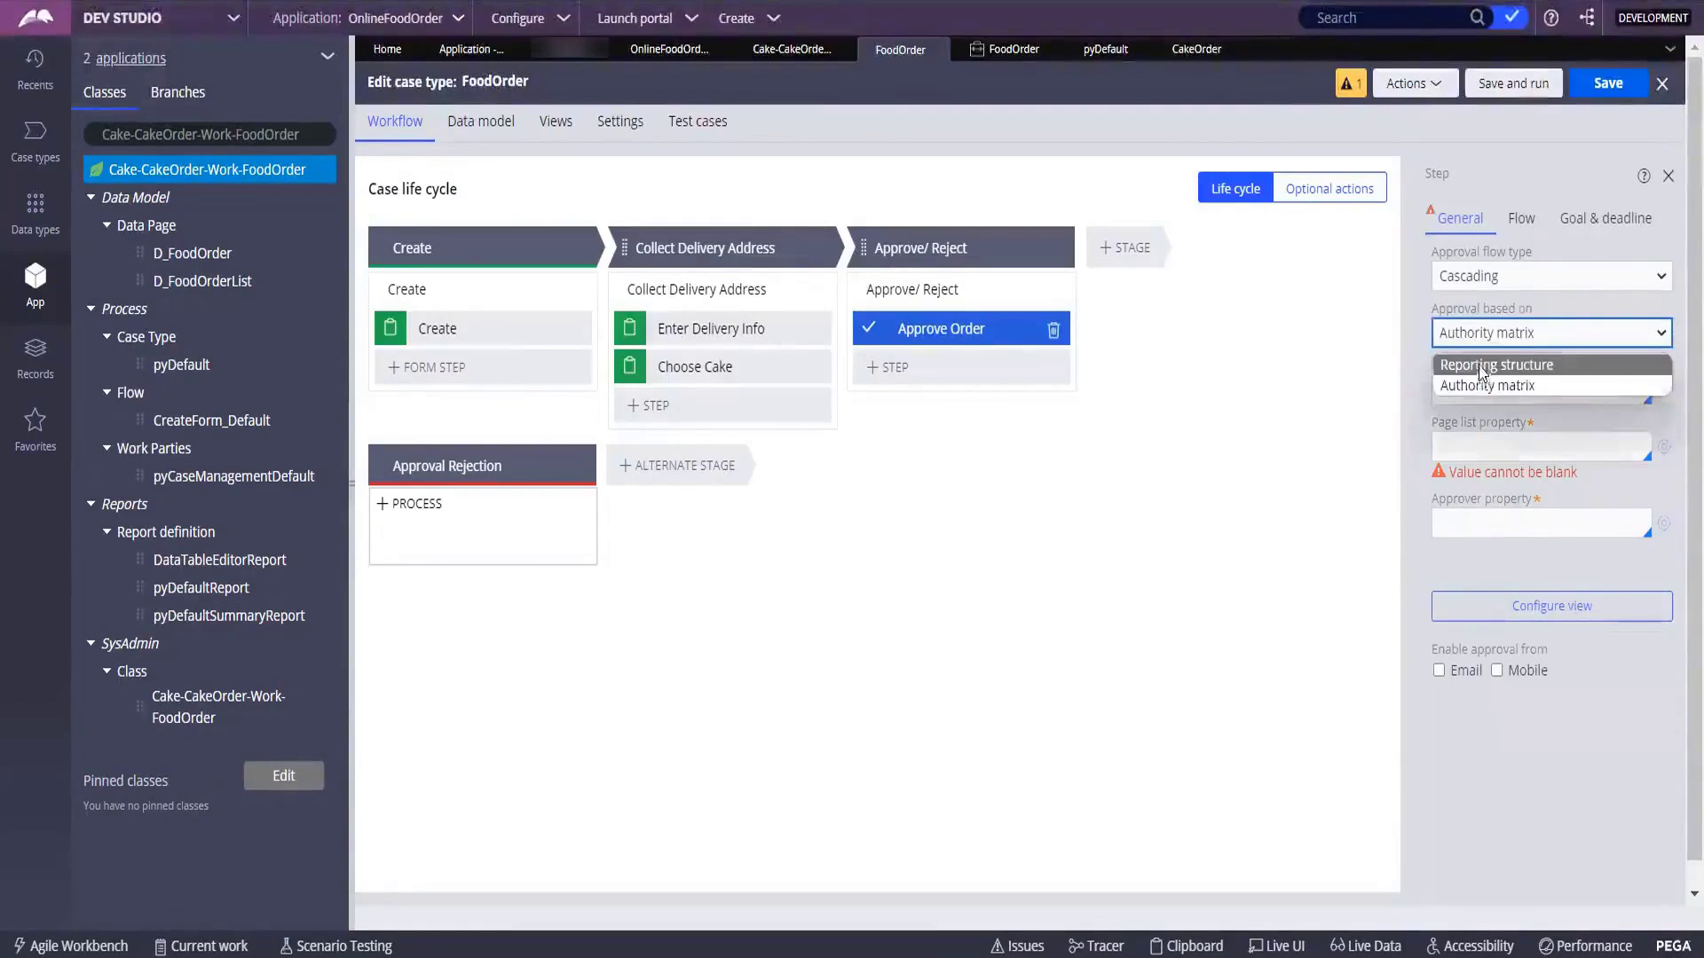
pyautogui.click(1482, 365)
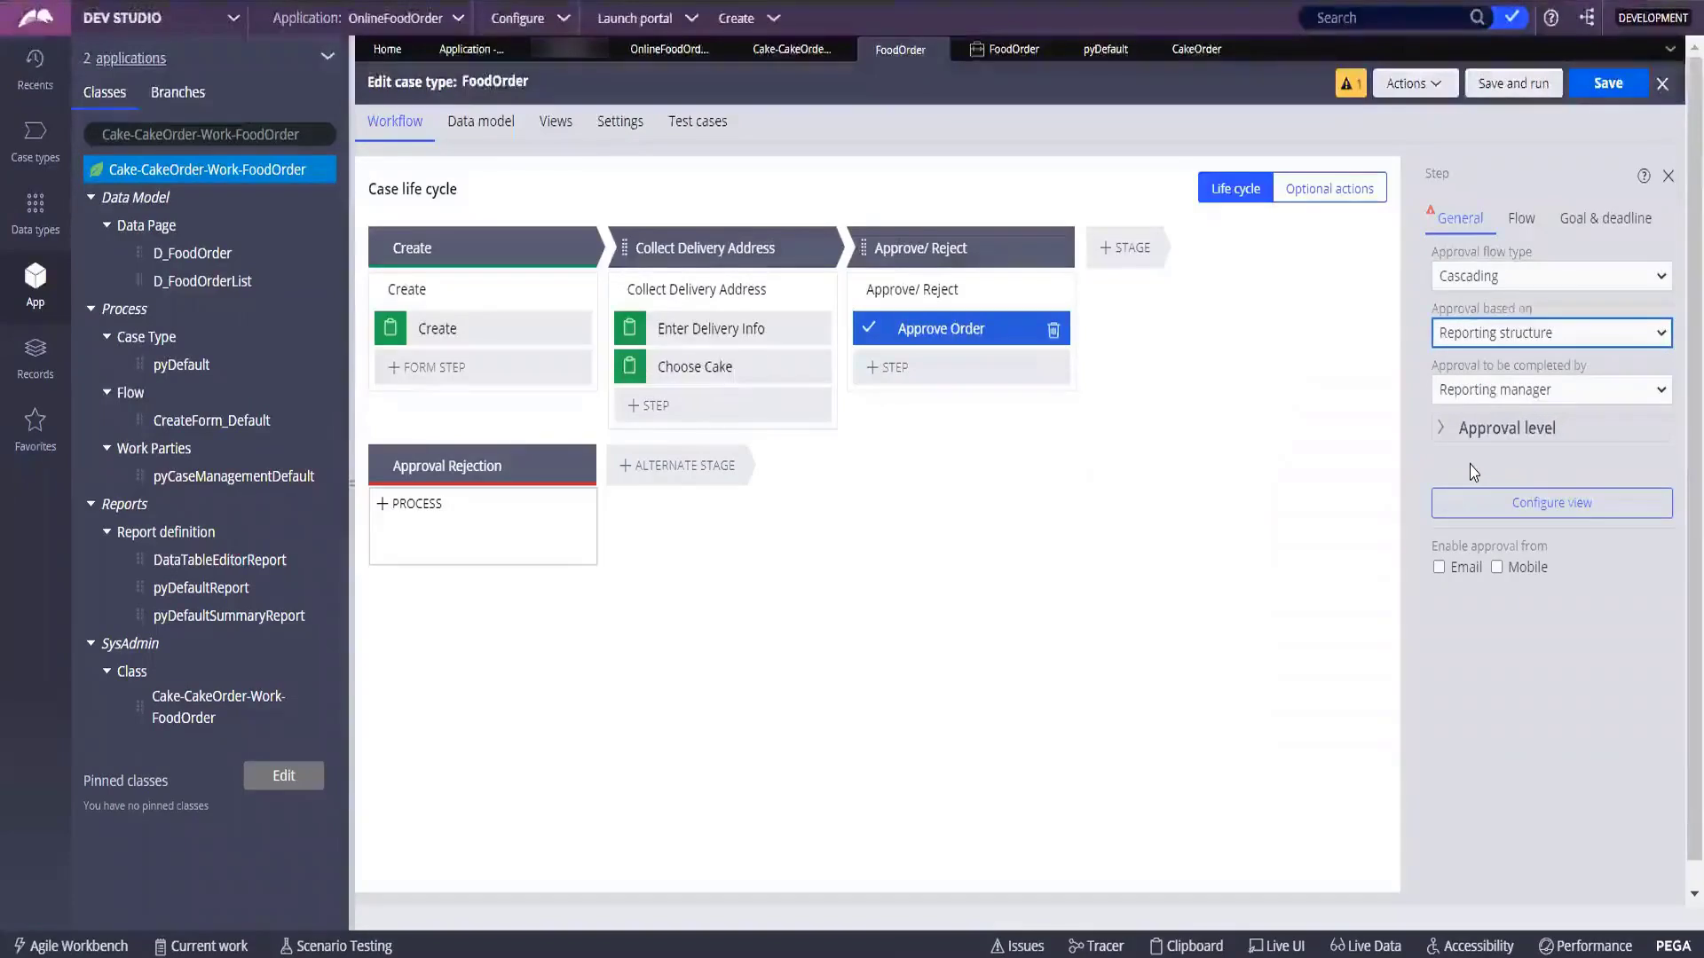
pyautogui.click(1535, 280)
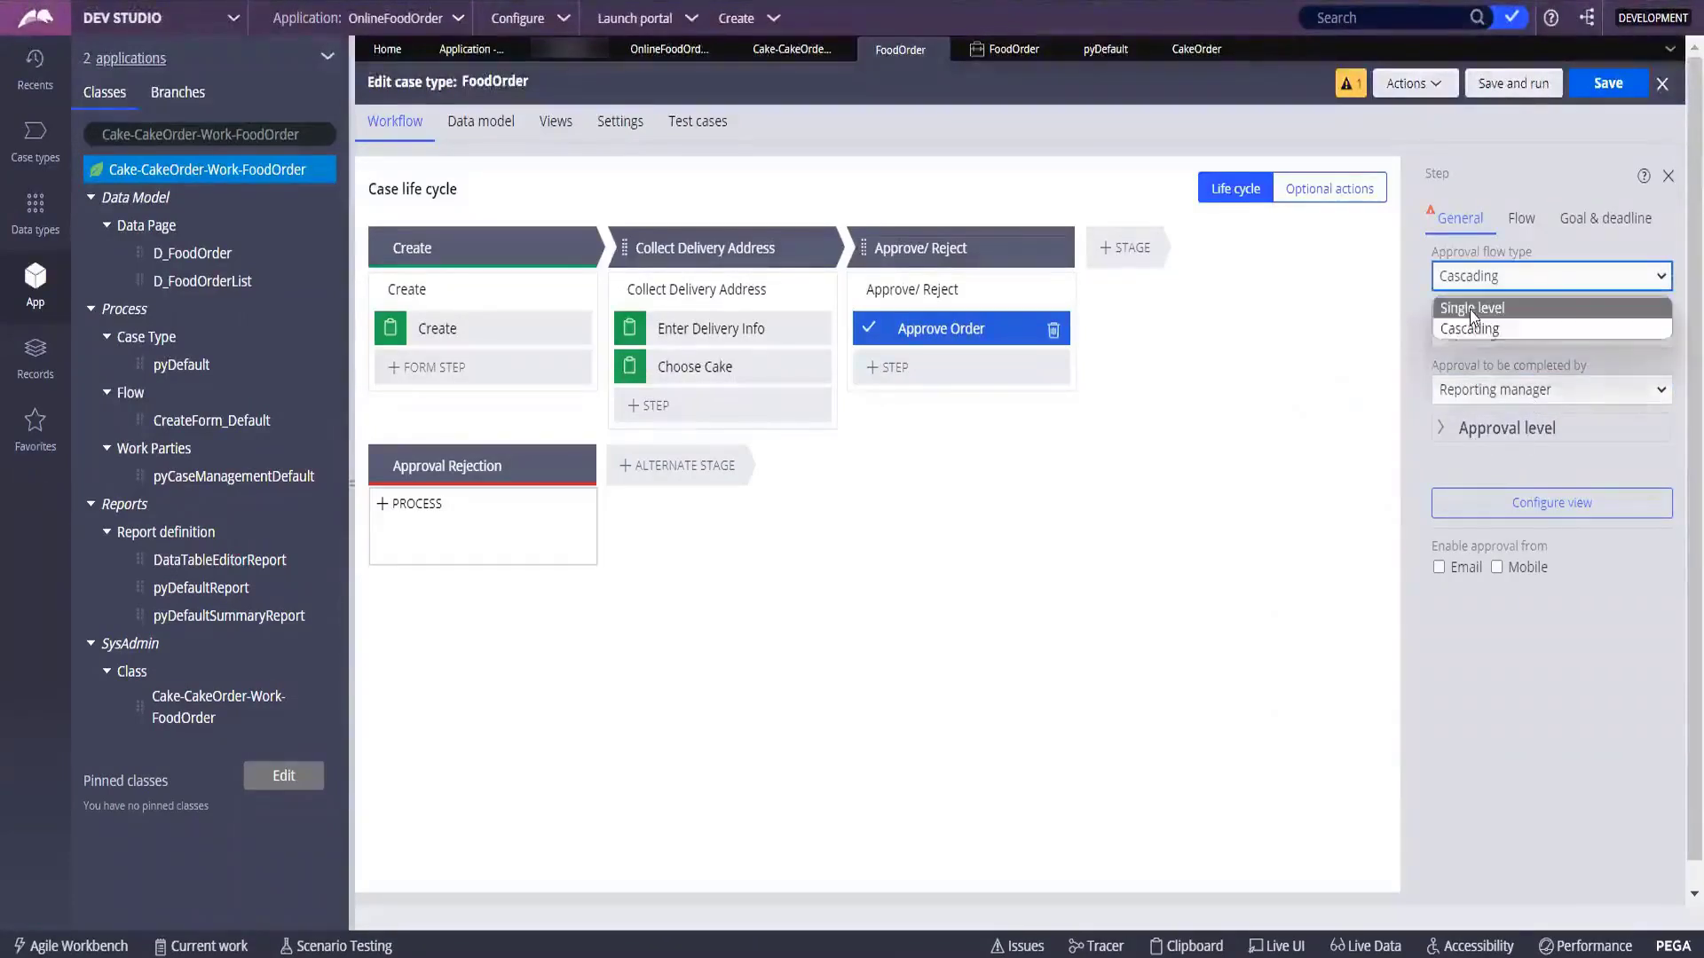
pyautogui.click(1473, 301)
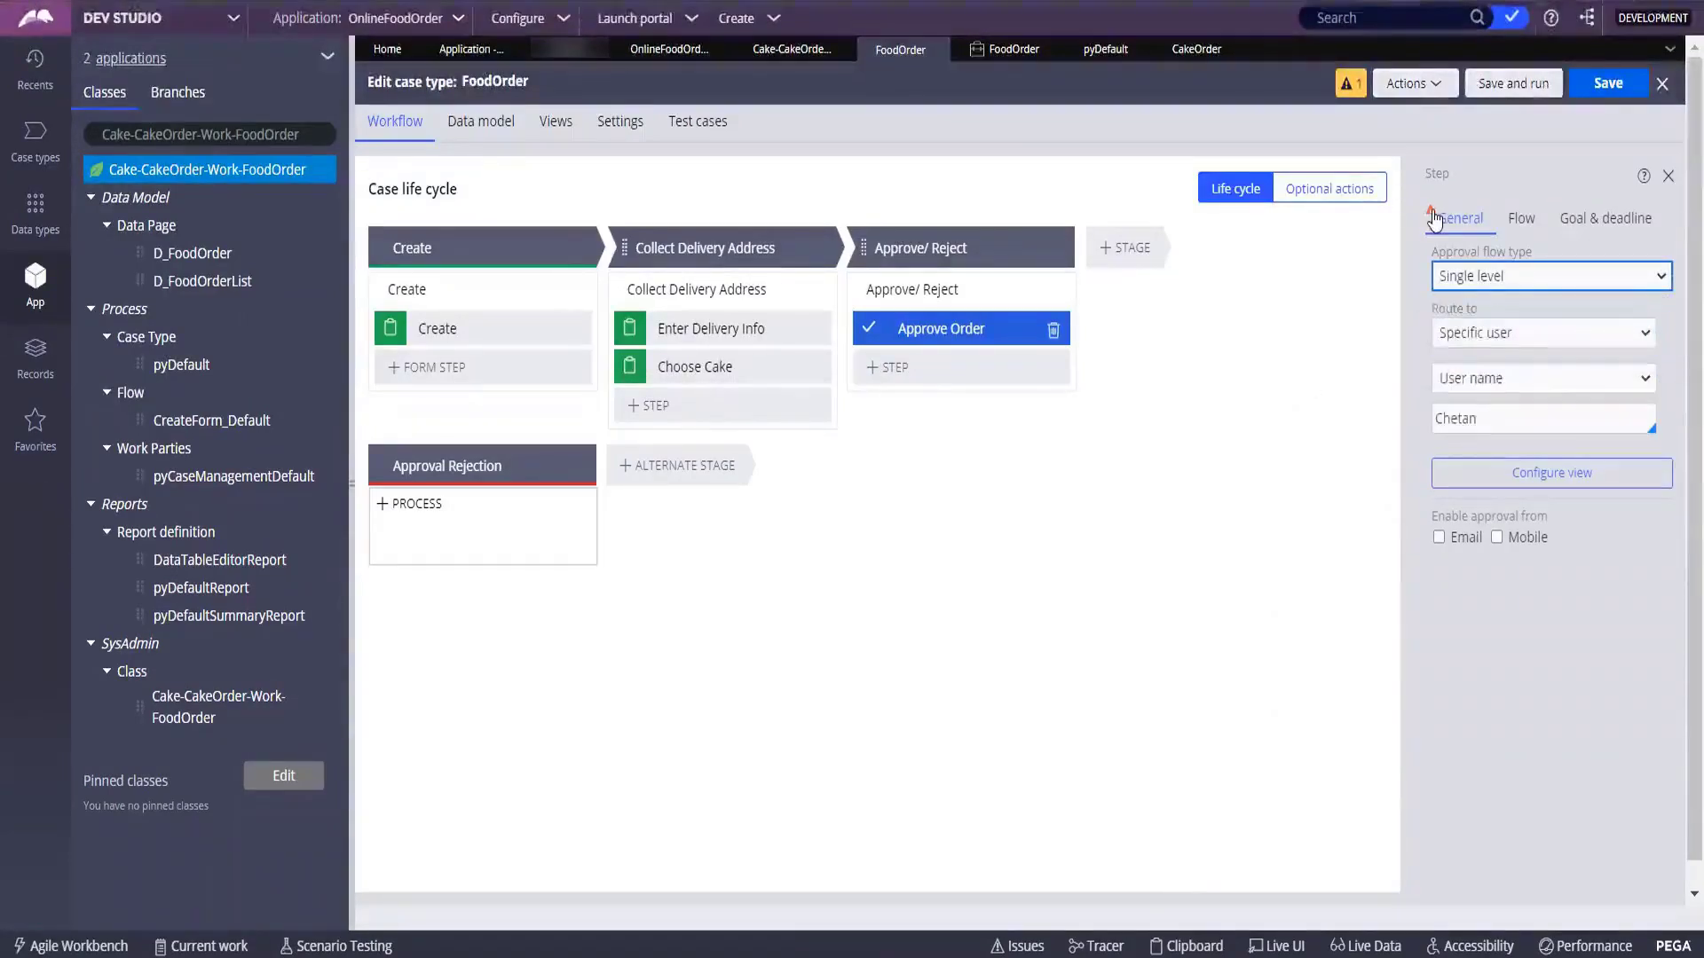
pyautogui.moveTo(1435, 218)
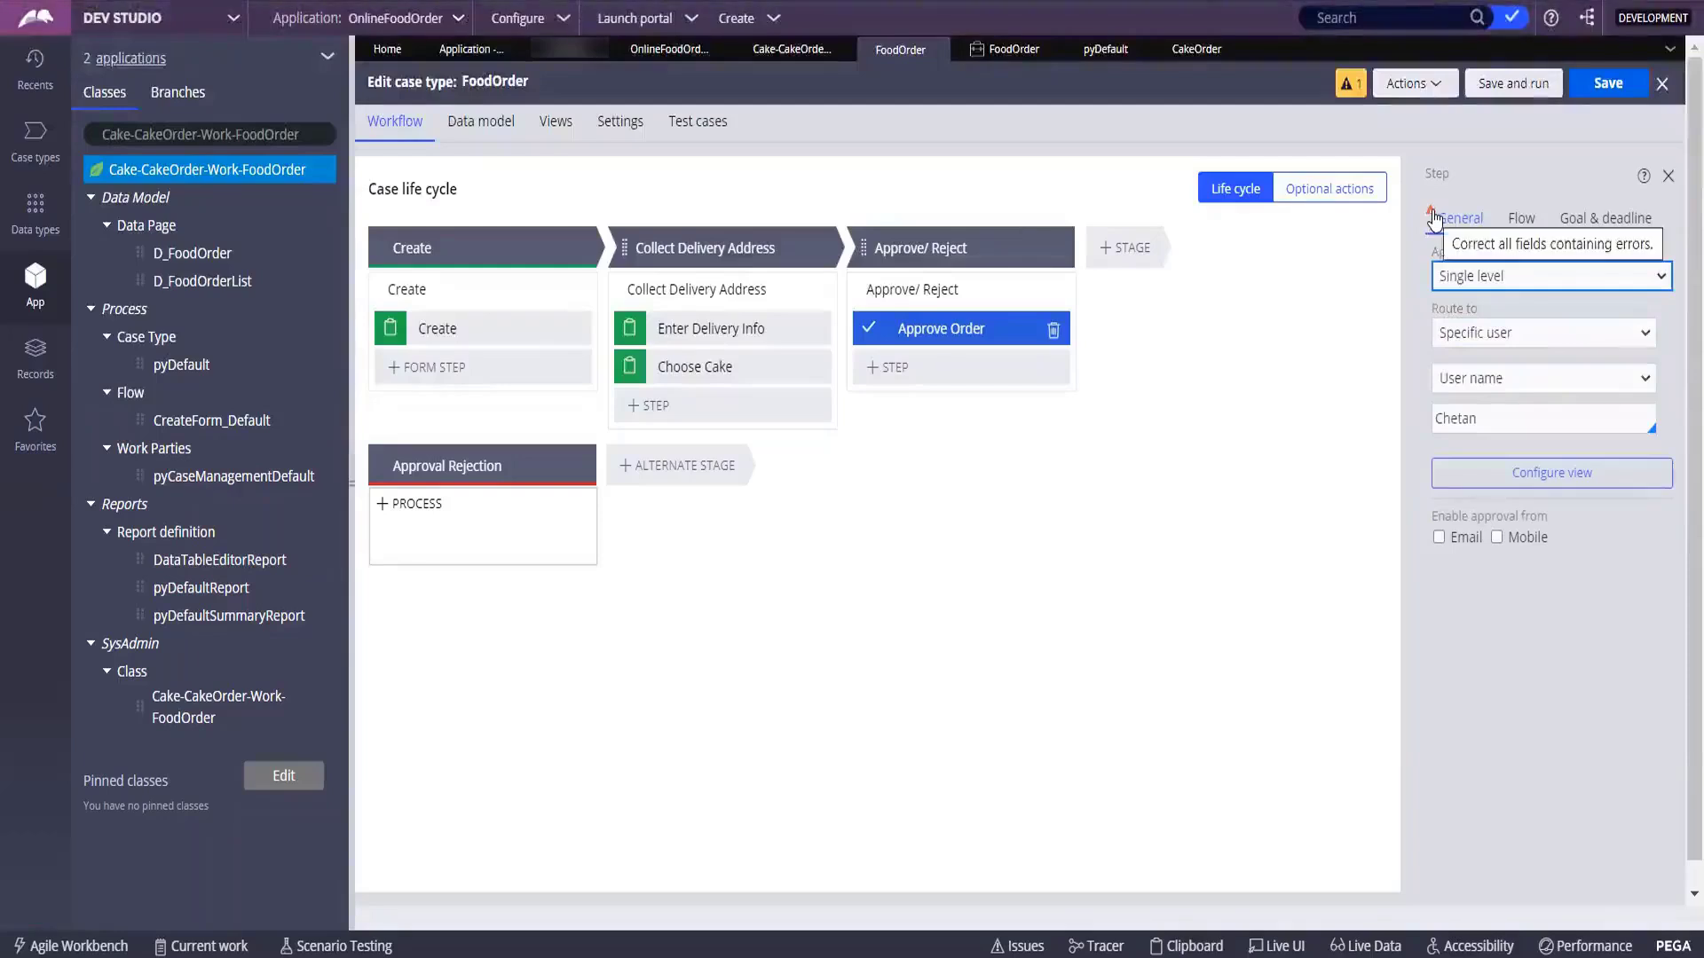
pyautogui.click(1518, 222)
pyautogui.click(1459, 218)
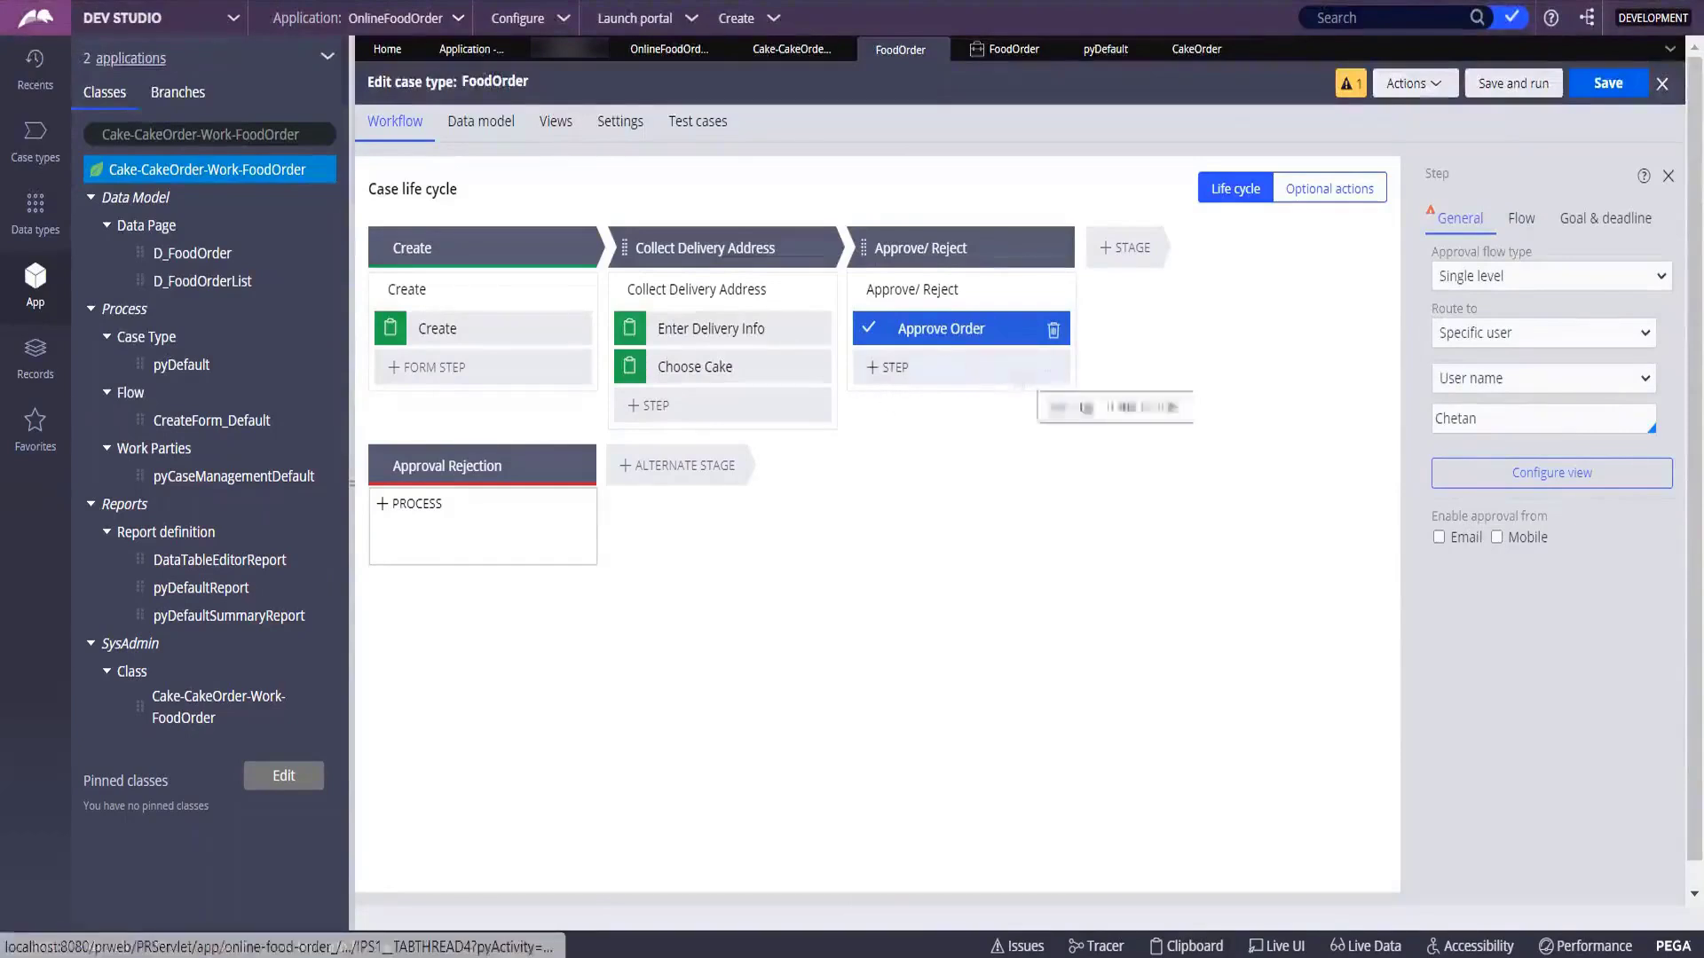
# Add a fourth stage named PaymentInfo after the Approve/Reject stage
pyautogui.click(1127, 252)
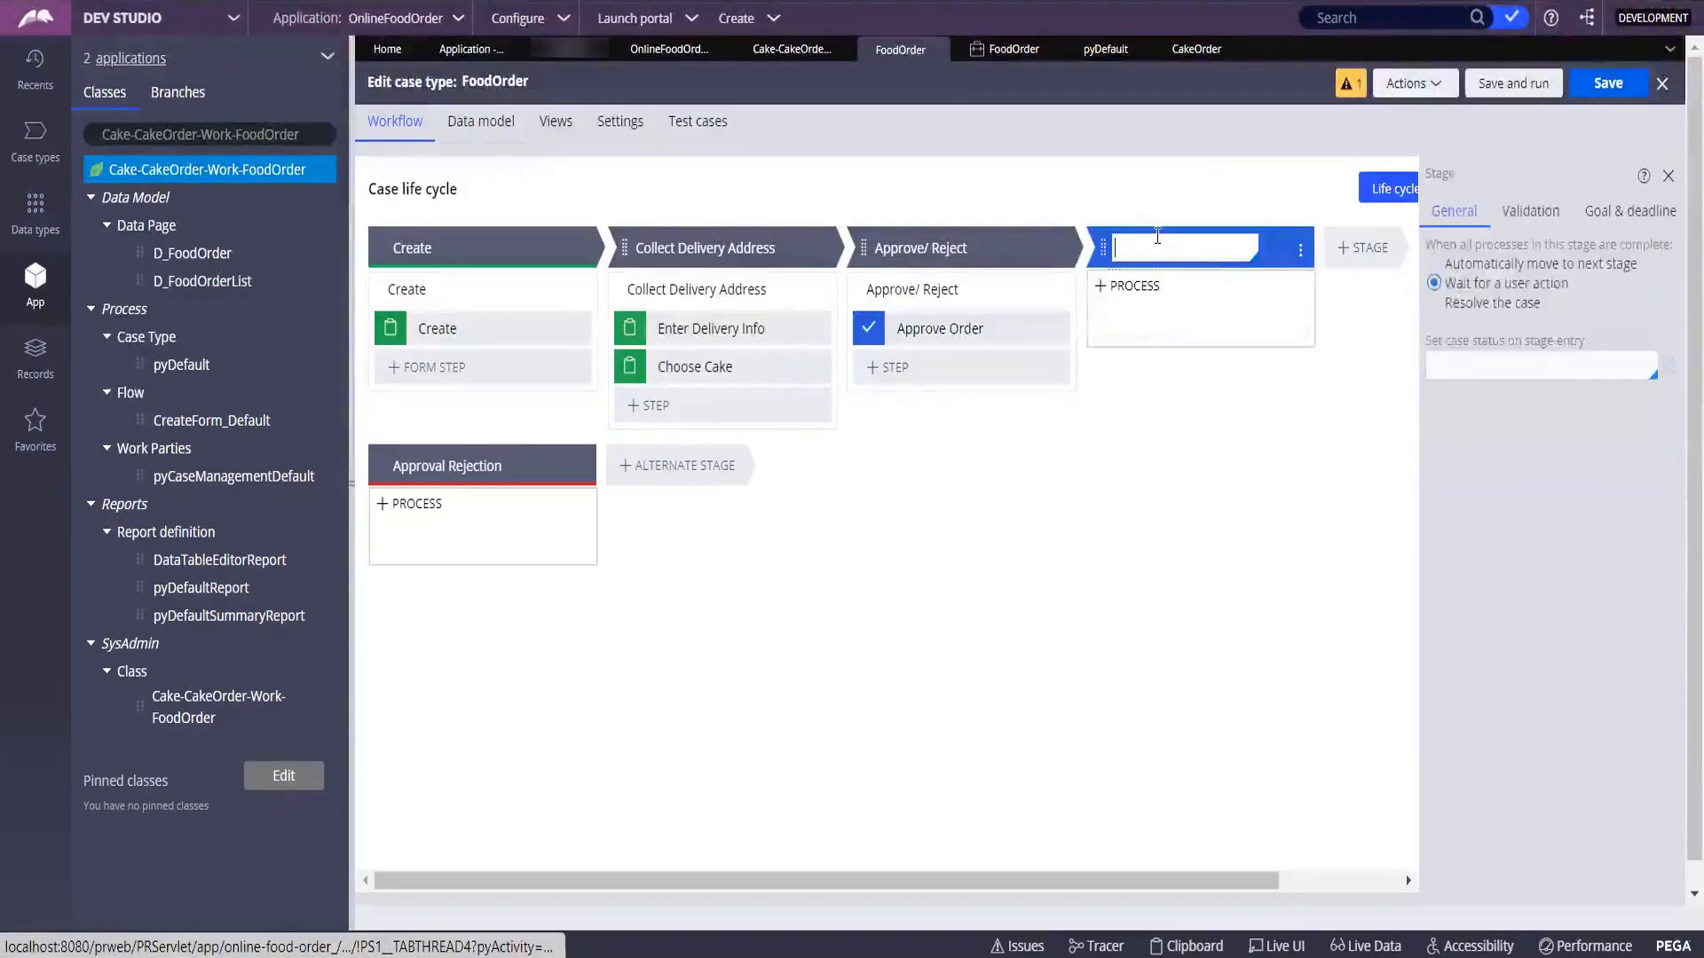
pyautogui.write('P')
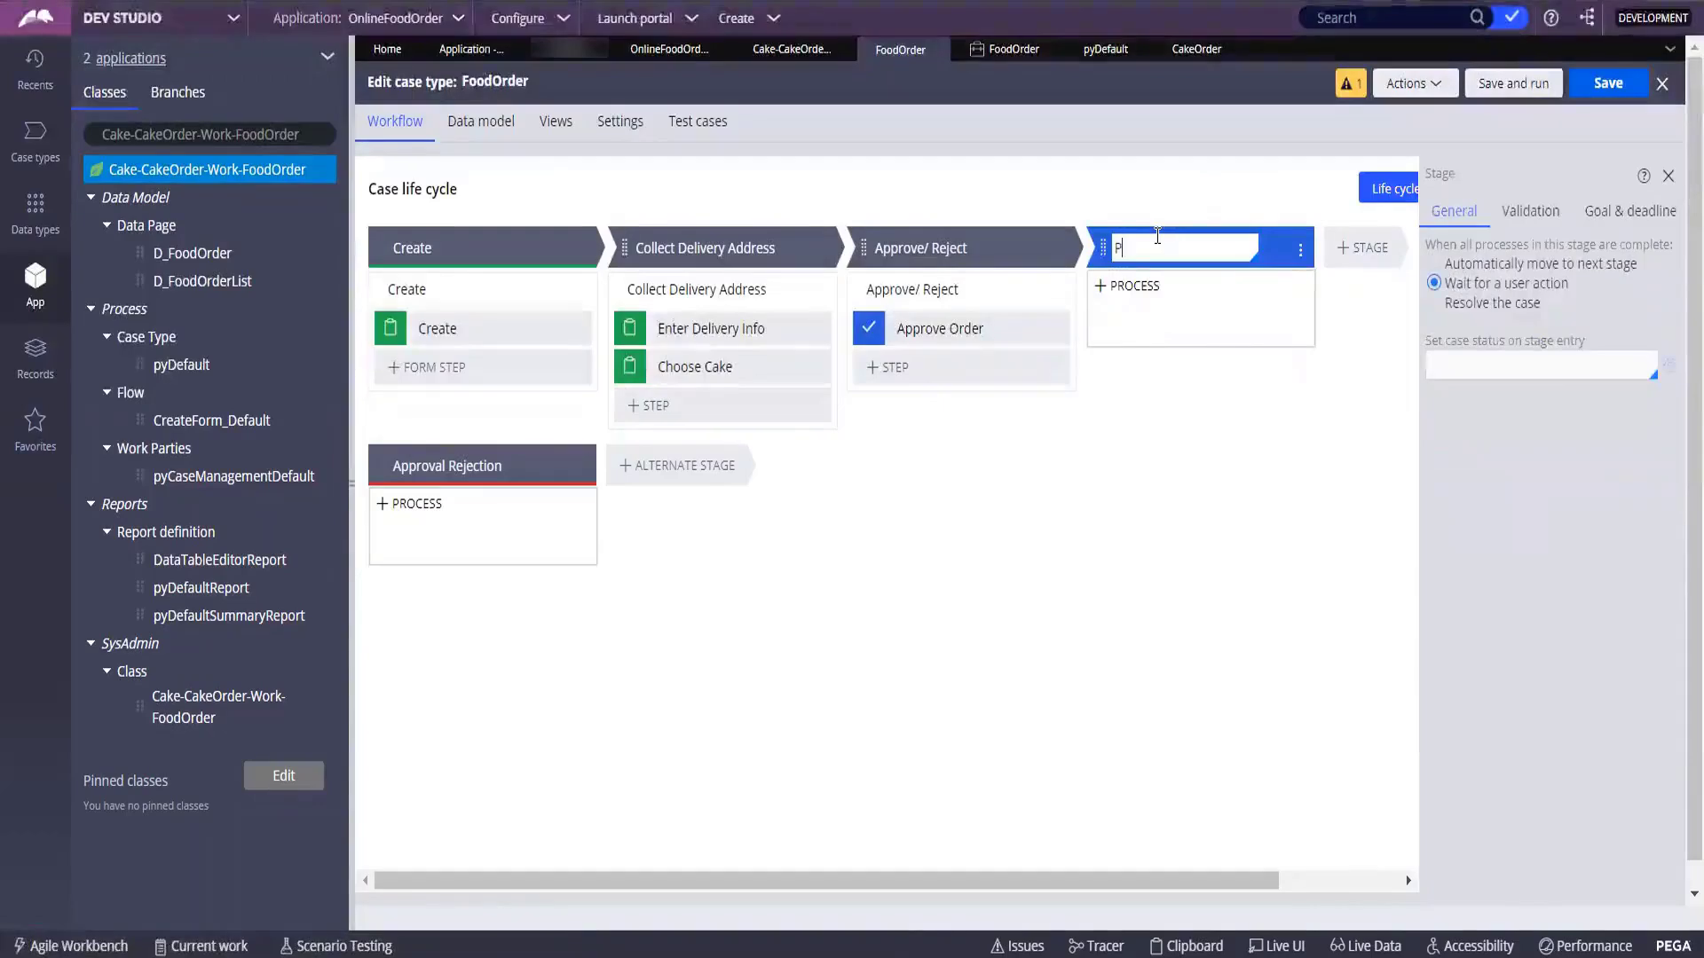
pyautogui.write('aymentInfo')
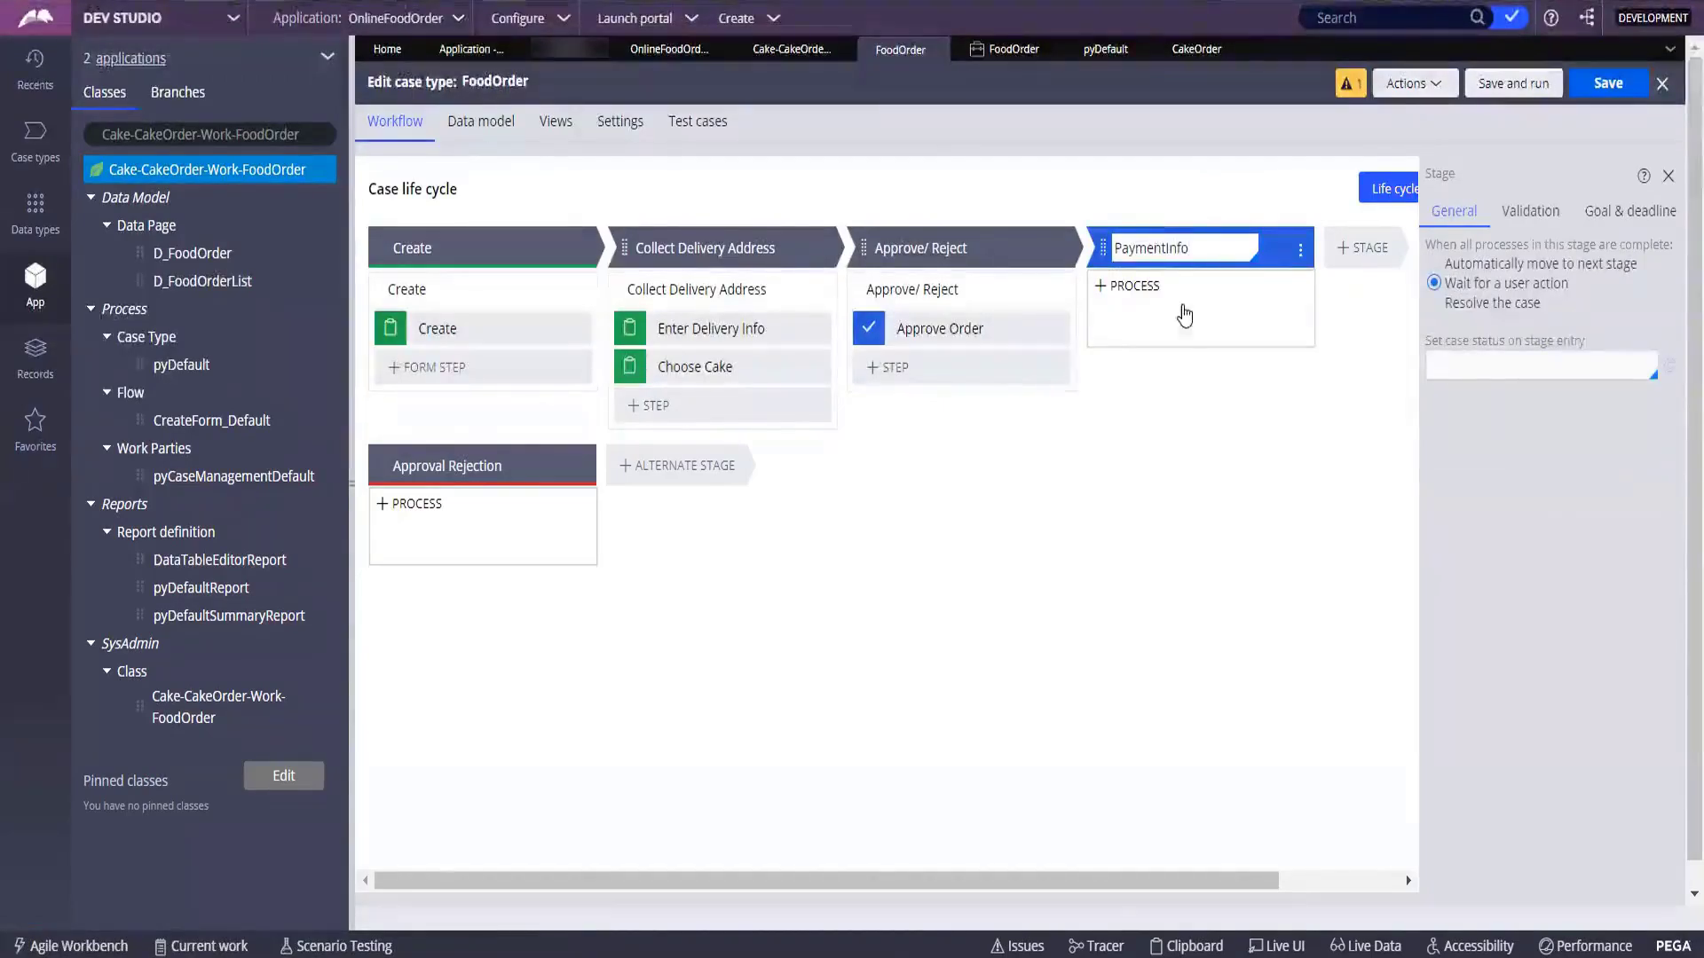
# Add a Collect information step named Payment Type to the PaymentInfo stage
pyautogui.click(1185, 315)
pyautogui.click(1185, 321)
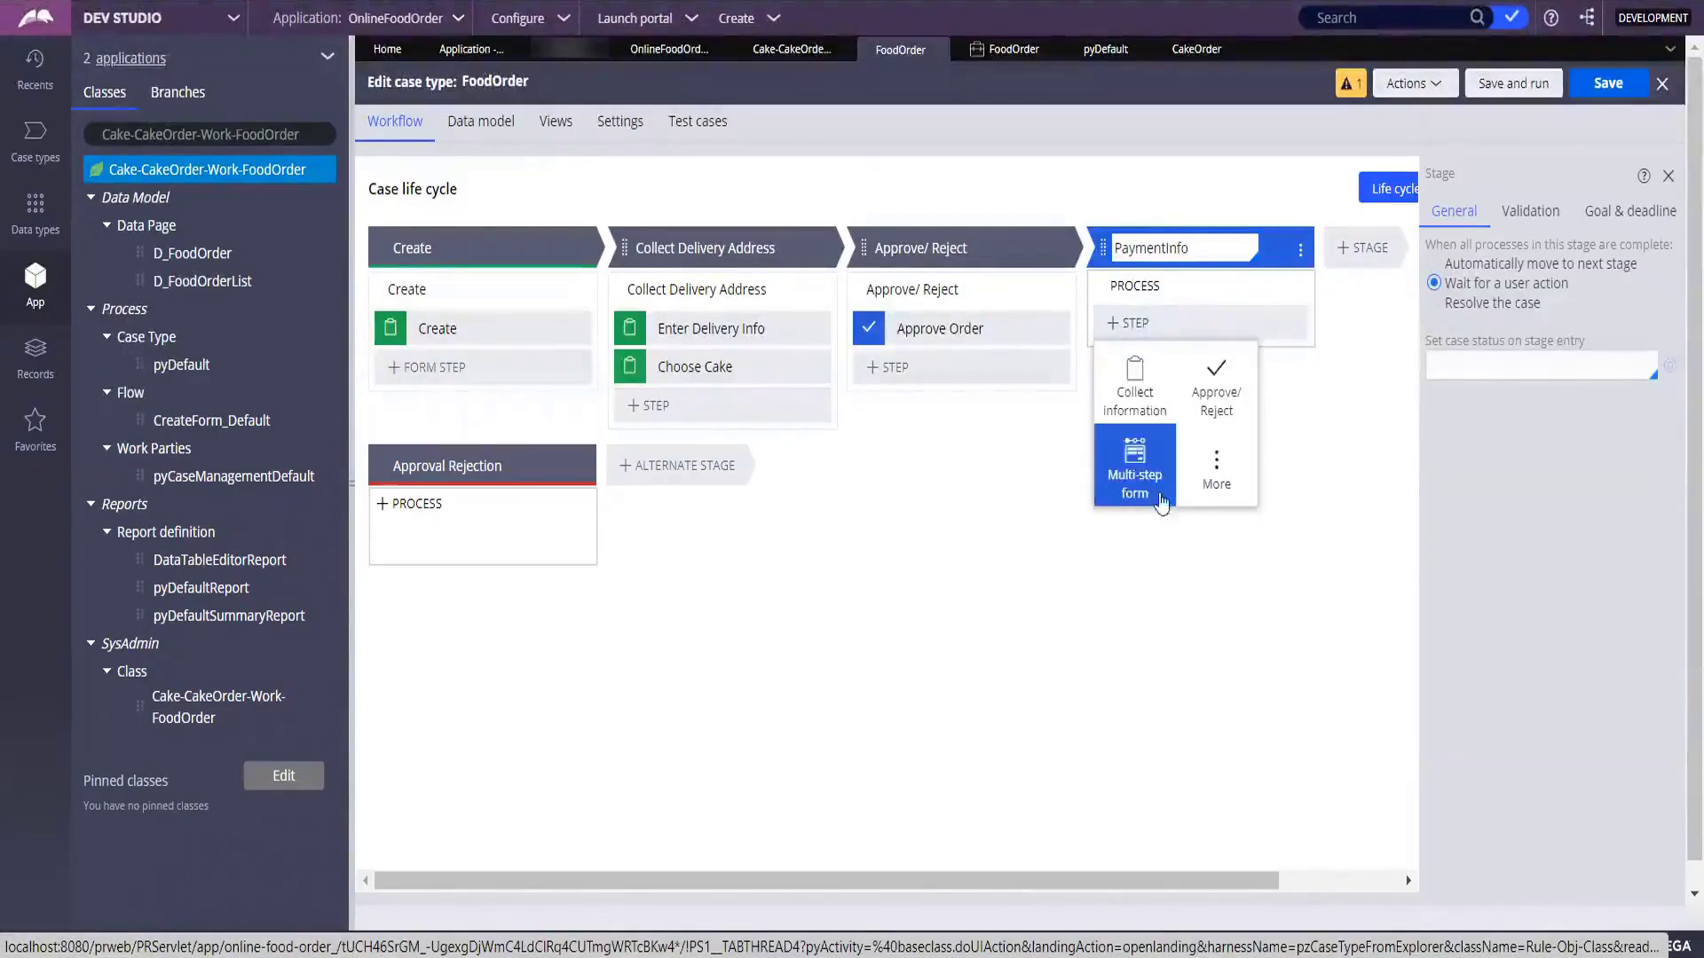
pyautogui.click(1161, 408)
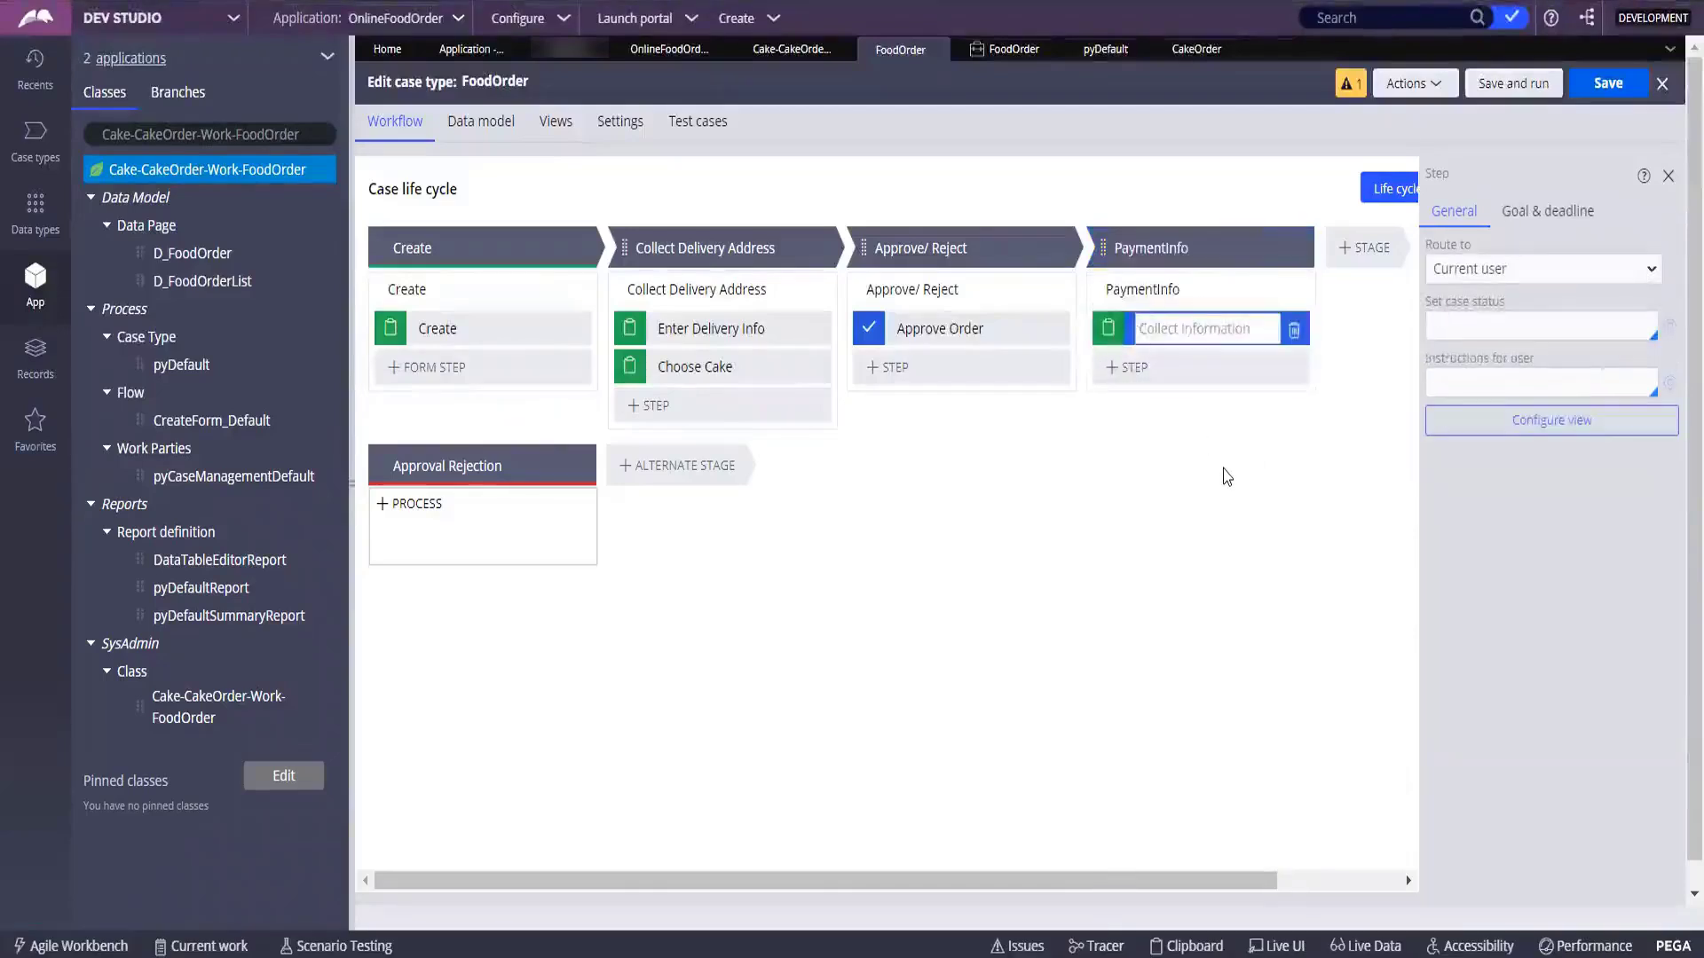
pyautogui.write('C')
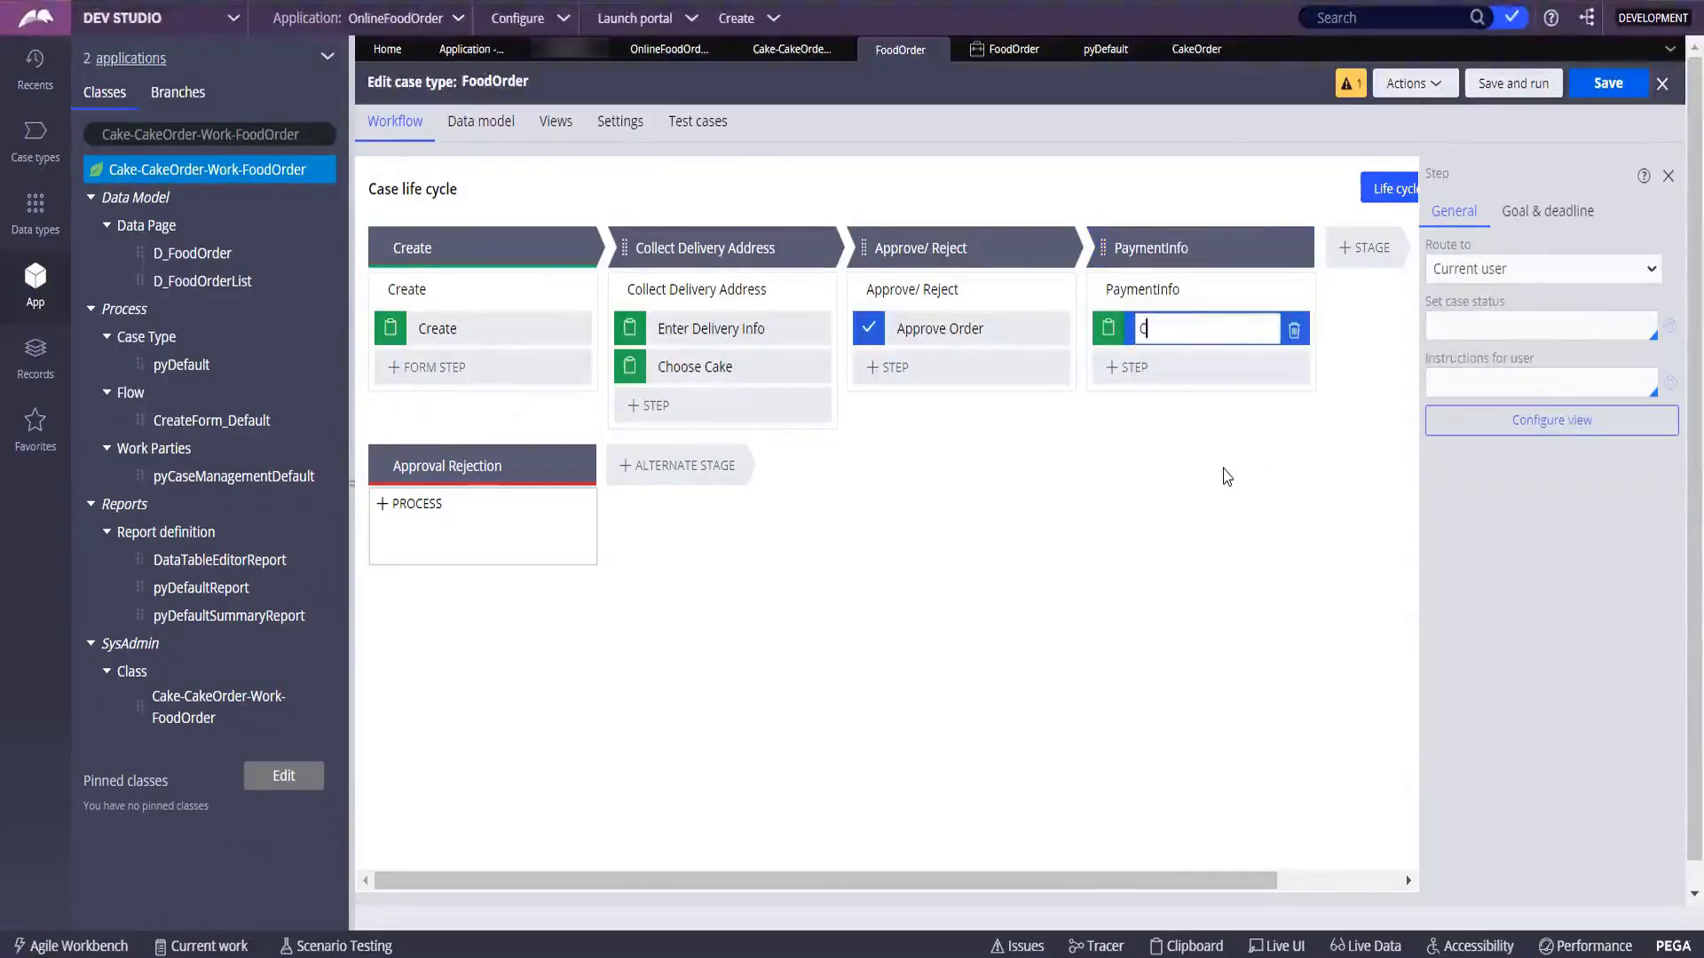
pyautogui.write('ard')
pyautogui.press('BackSpace')
pyautogui.press('BackSpace')
pyautogui.press('BackSpace')
pyautogui.press('BackSpace')
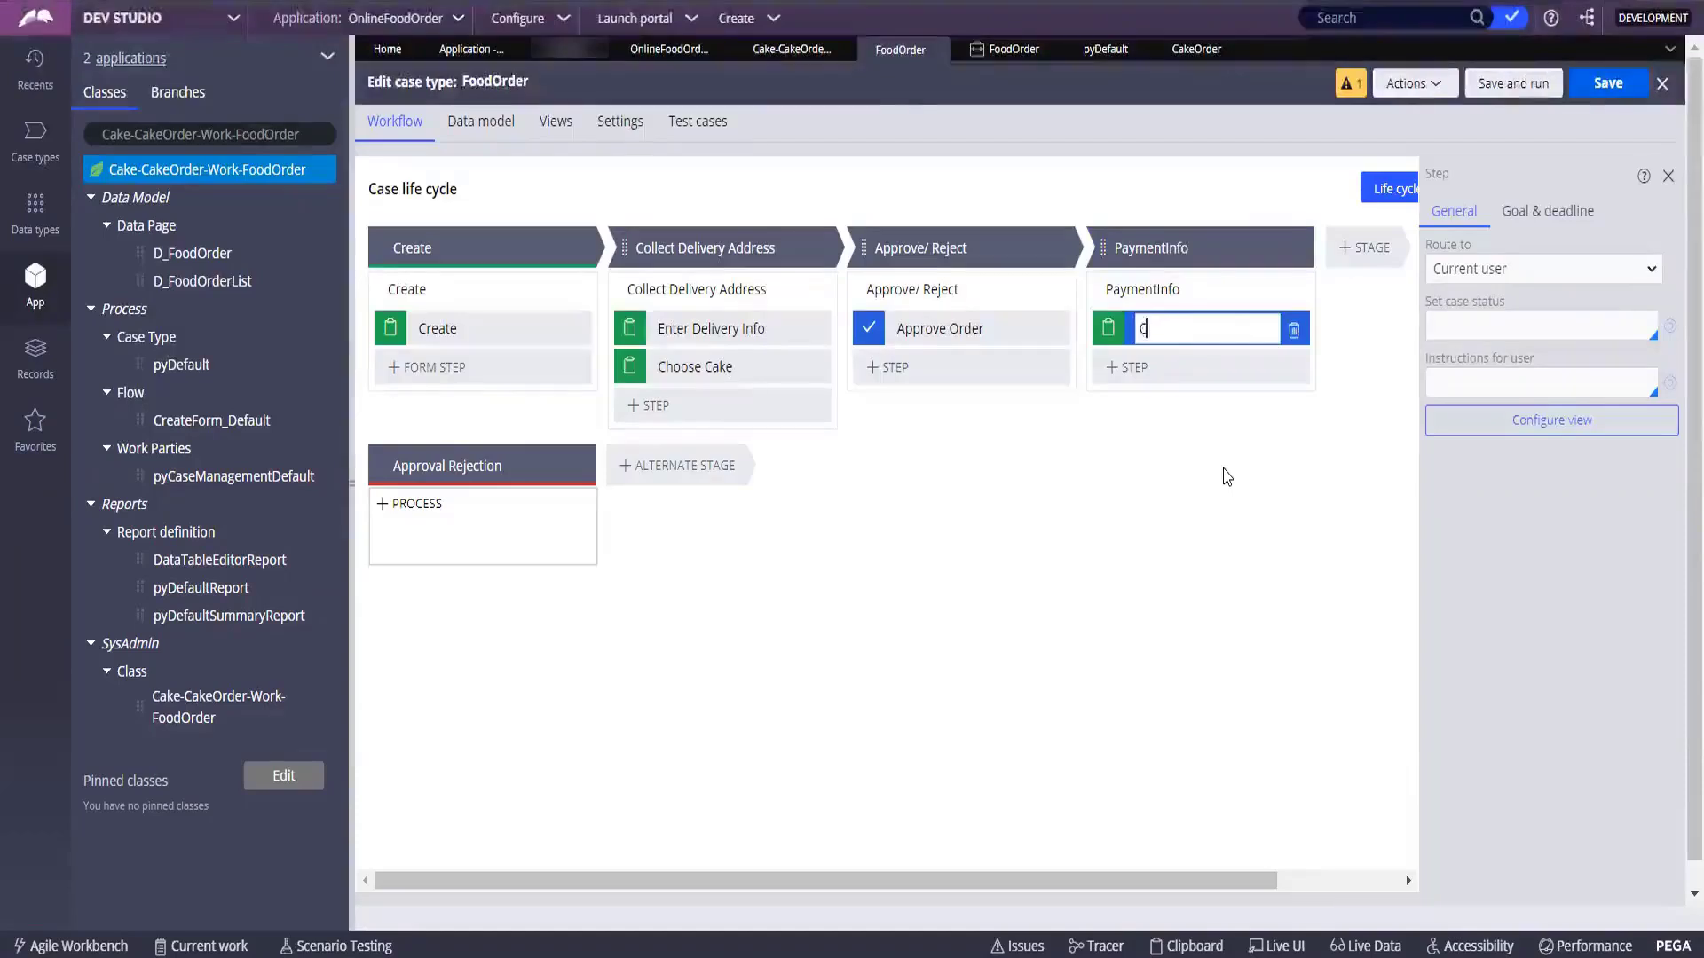
pyautogui.write('Payment Tu')
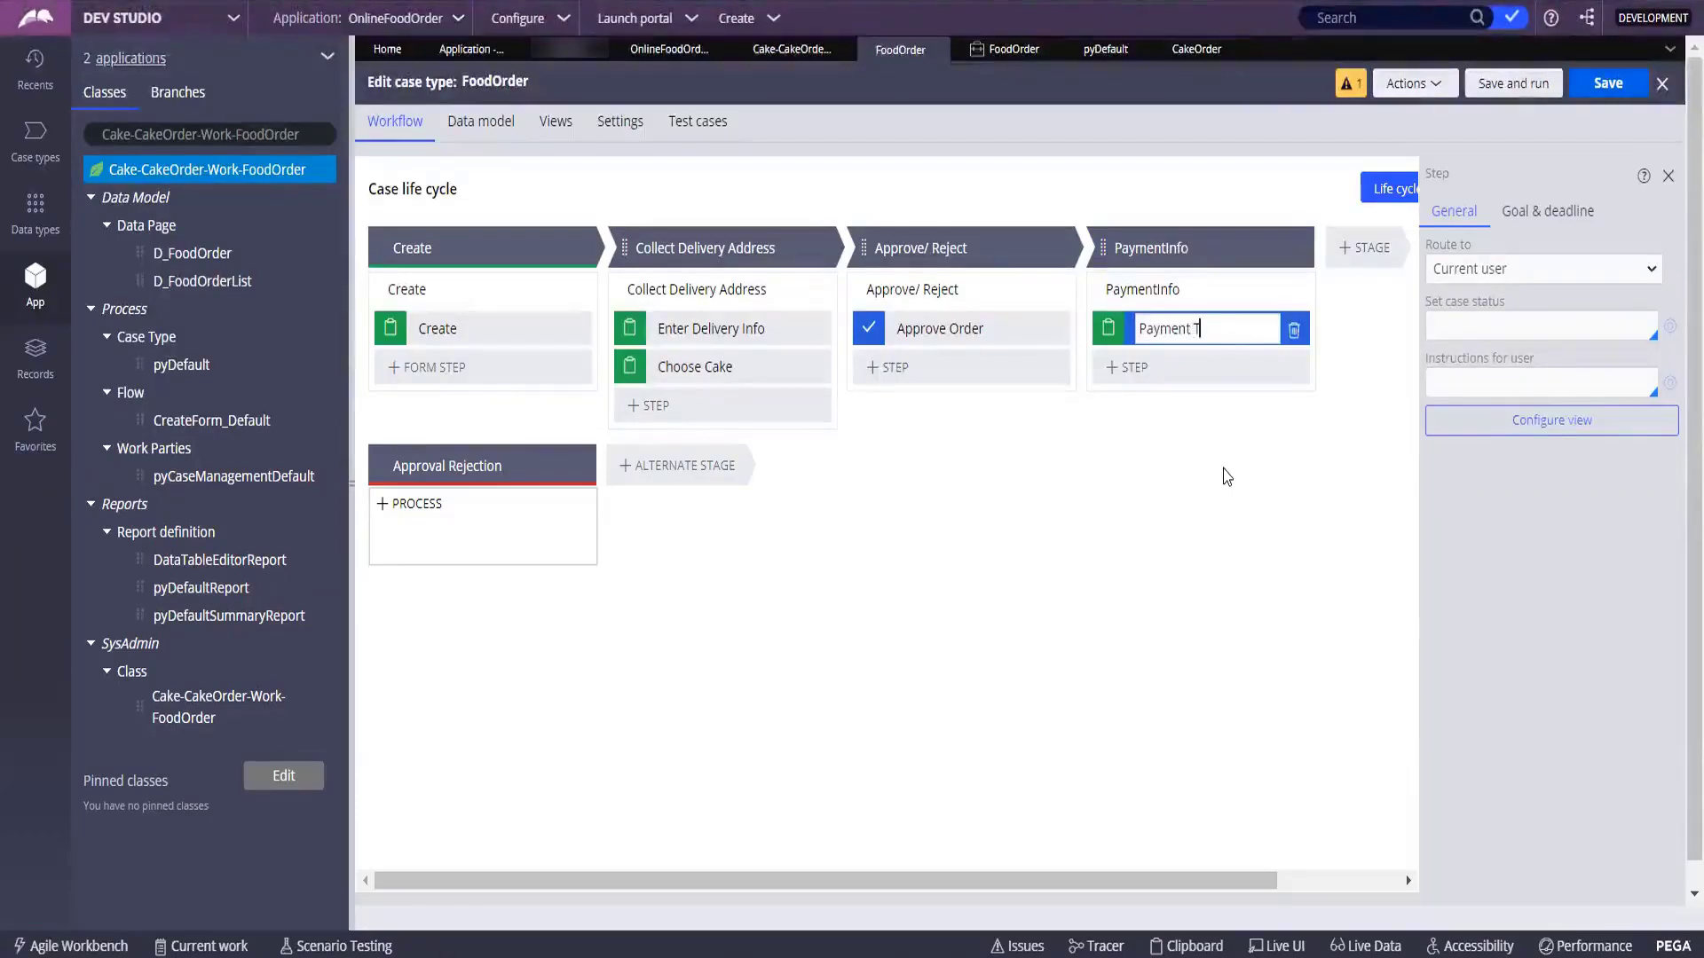
pyautogui.press('BackSpace')
pyautogui.press('BackSpace')
pyautogui.write('Type')
pyautogui.press('Return')
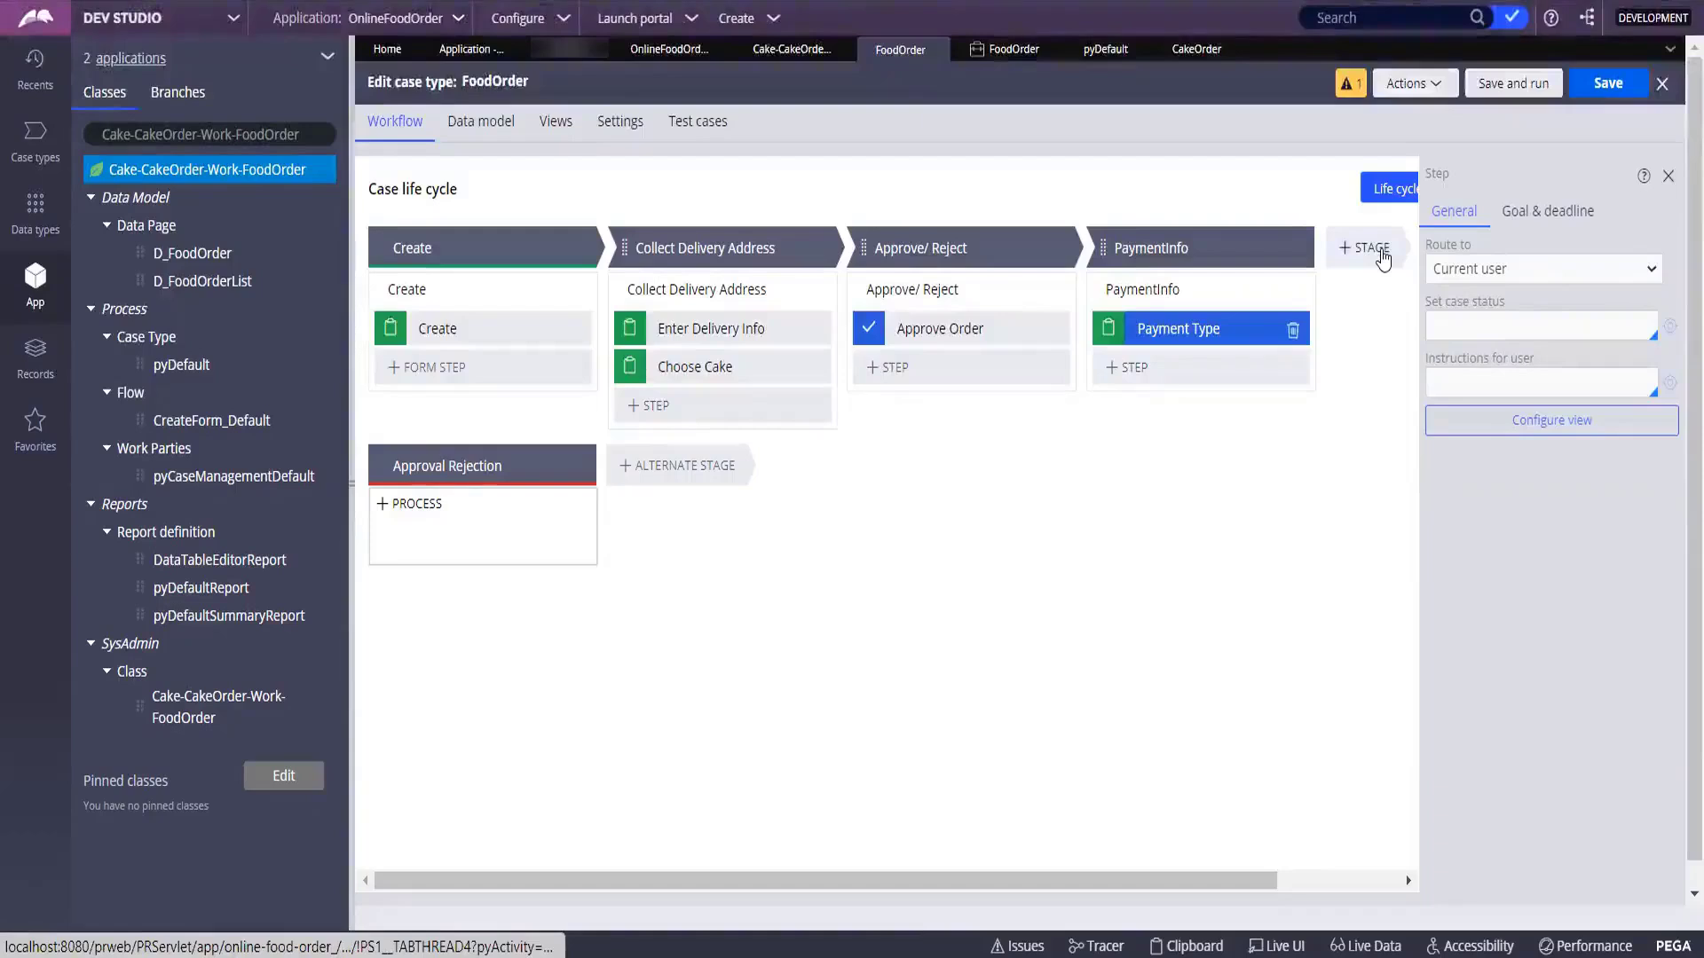
# Add a Send email automation step below Payment Type in the PaymentInfo stage, finding it by searching the step types for "email"
pyautogui.click(1149, 368)
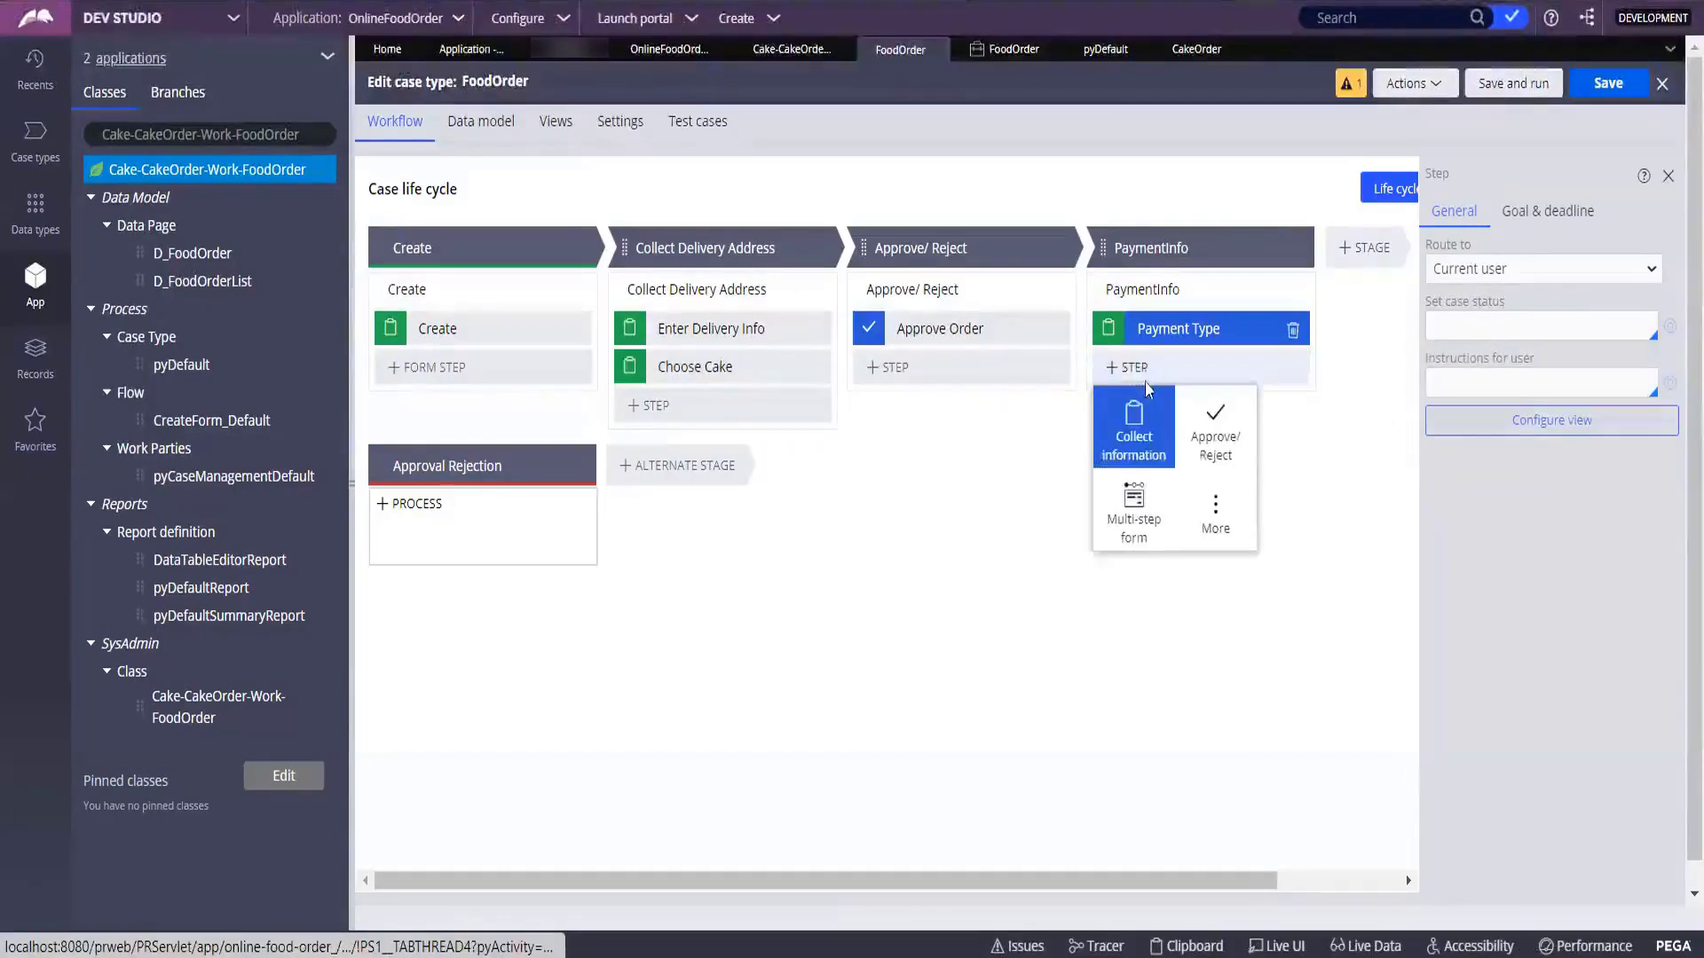
pyautogui.click(1216, 507)
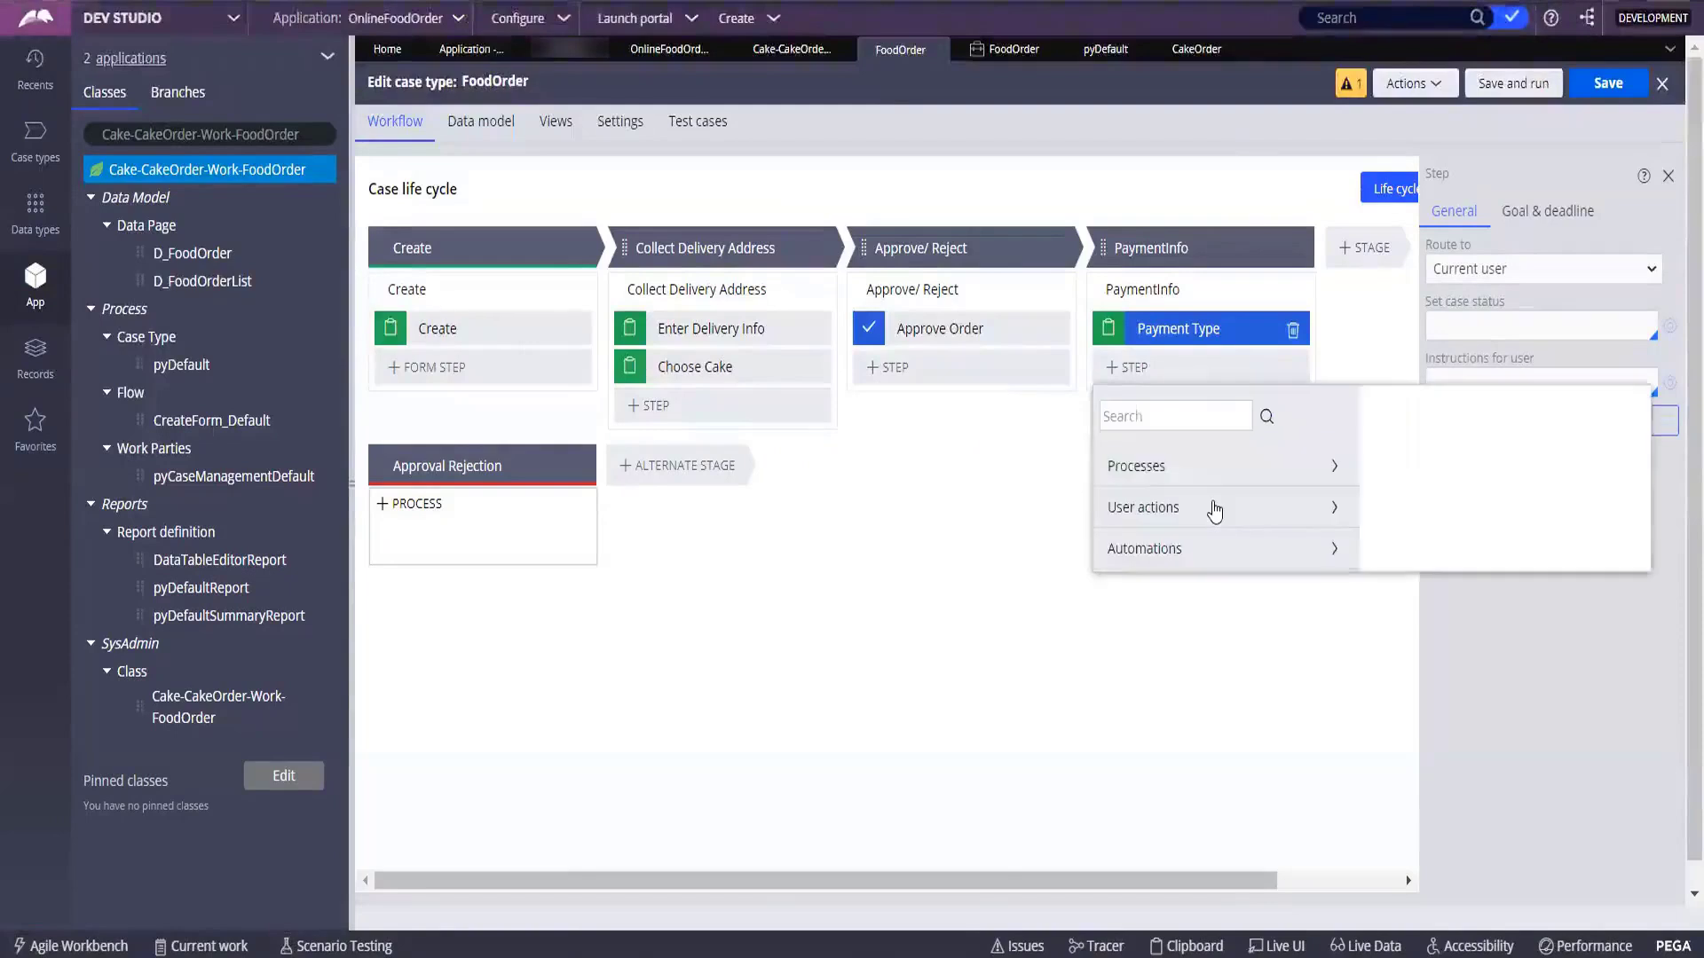
pyautogui.click(1133, 417)
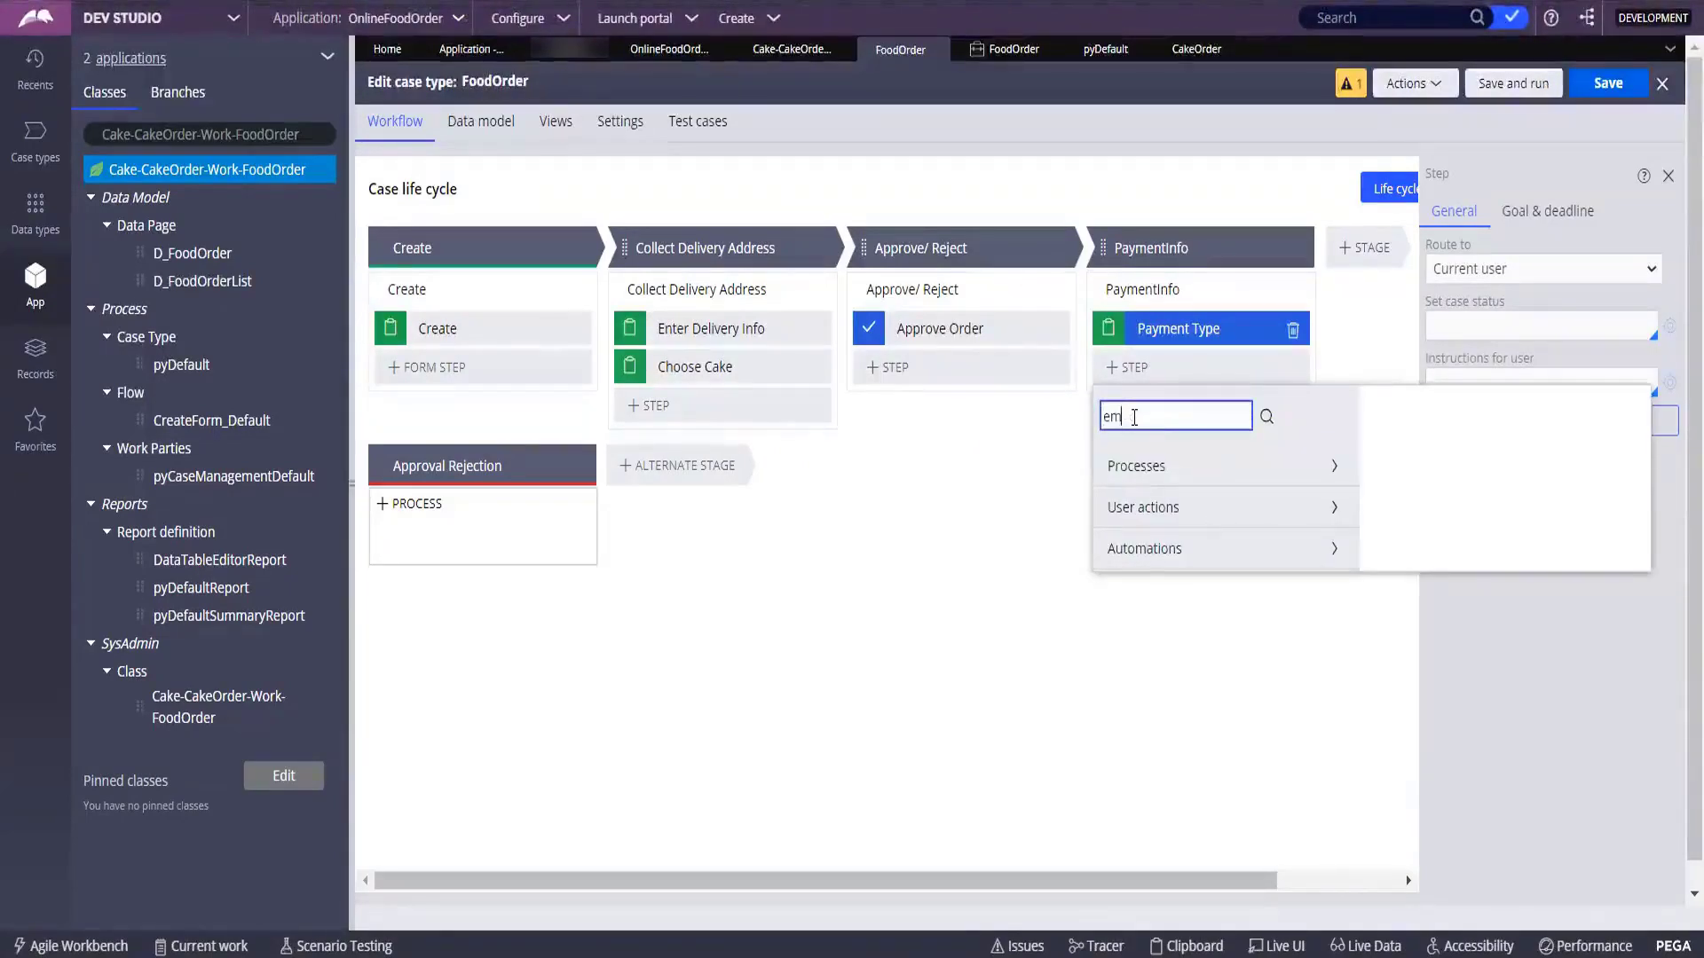
pyautogui.write('email')
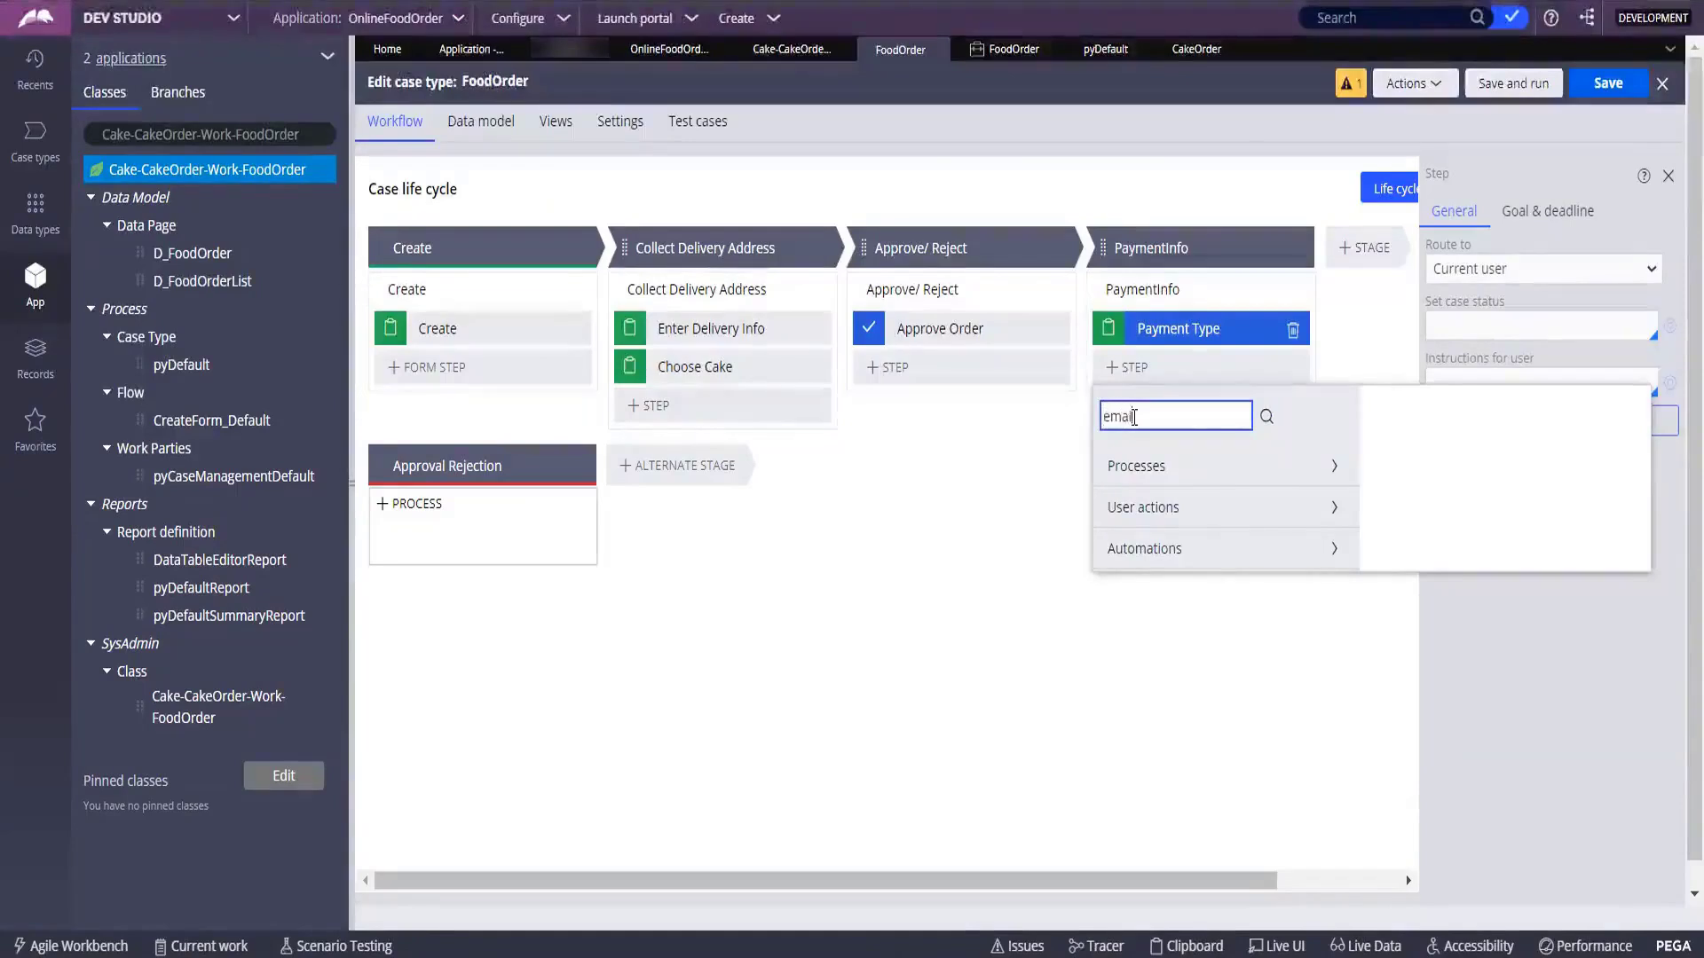
pyautogui.click(1266, 419)
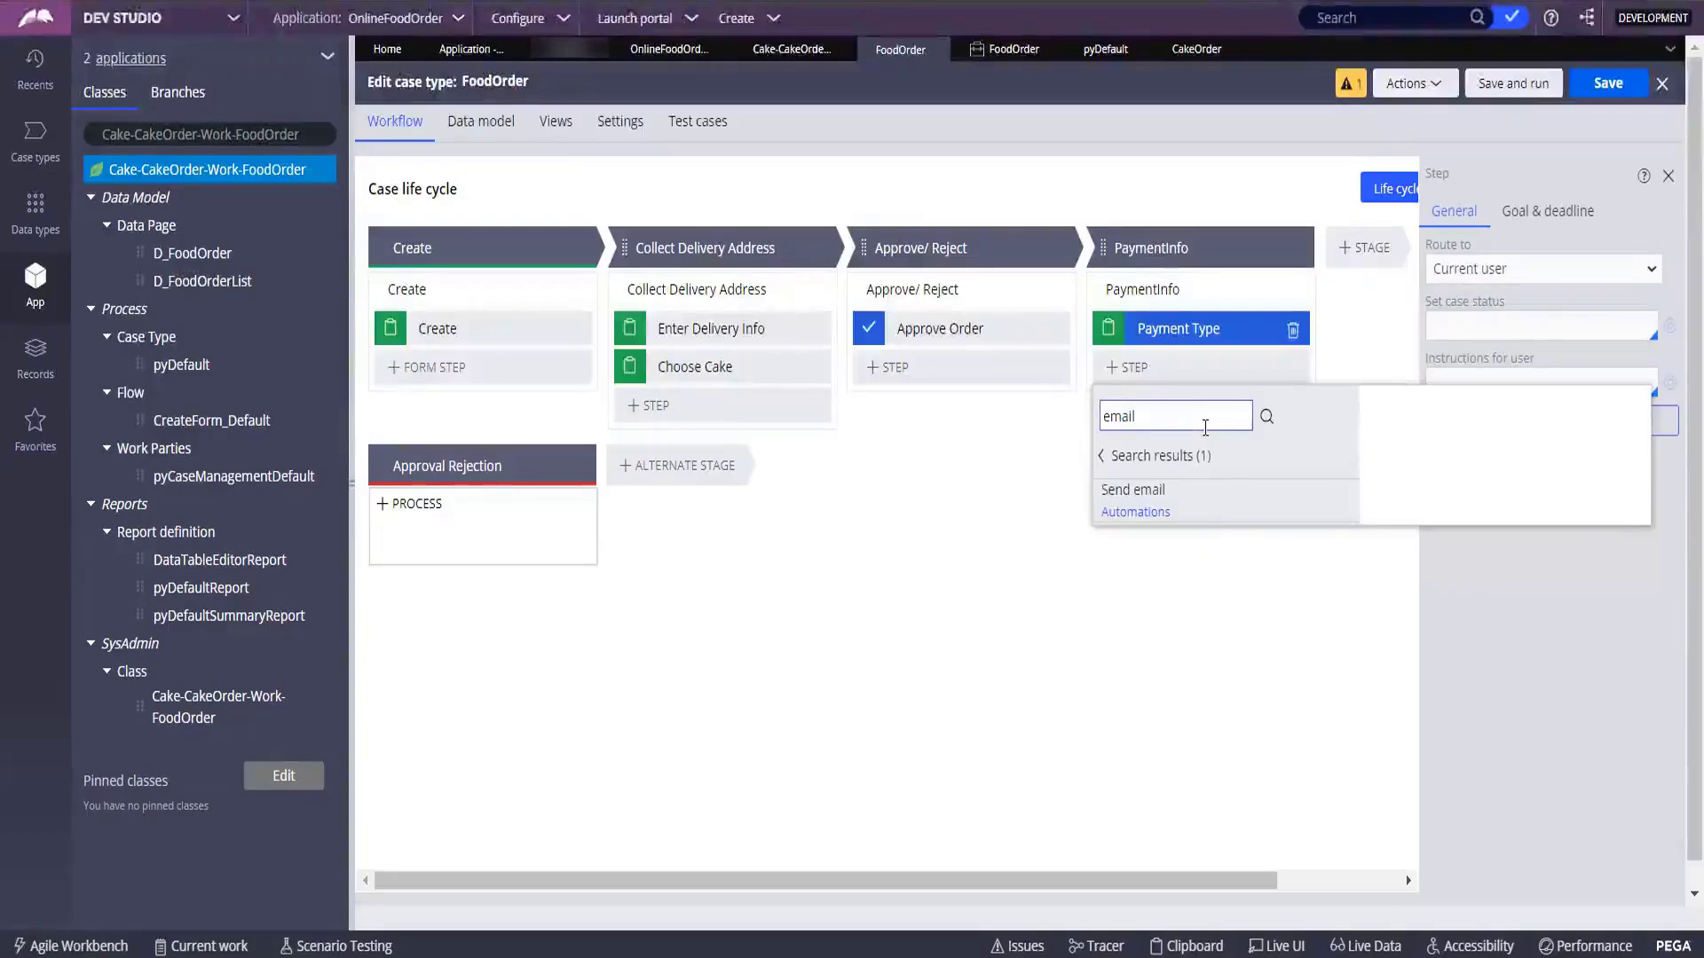
pyautogui.click(1115, 512)
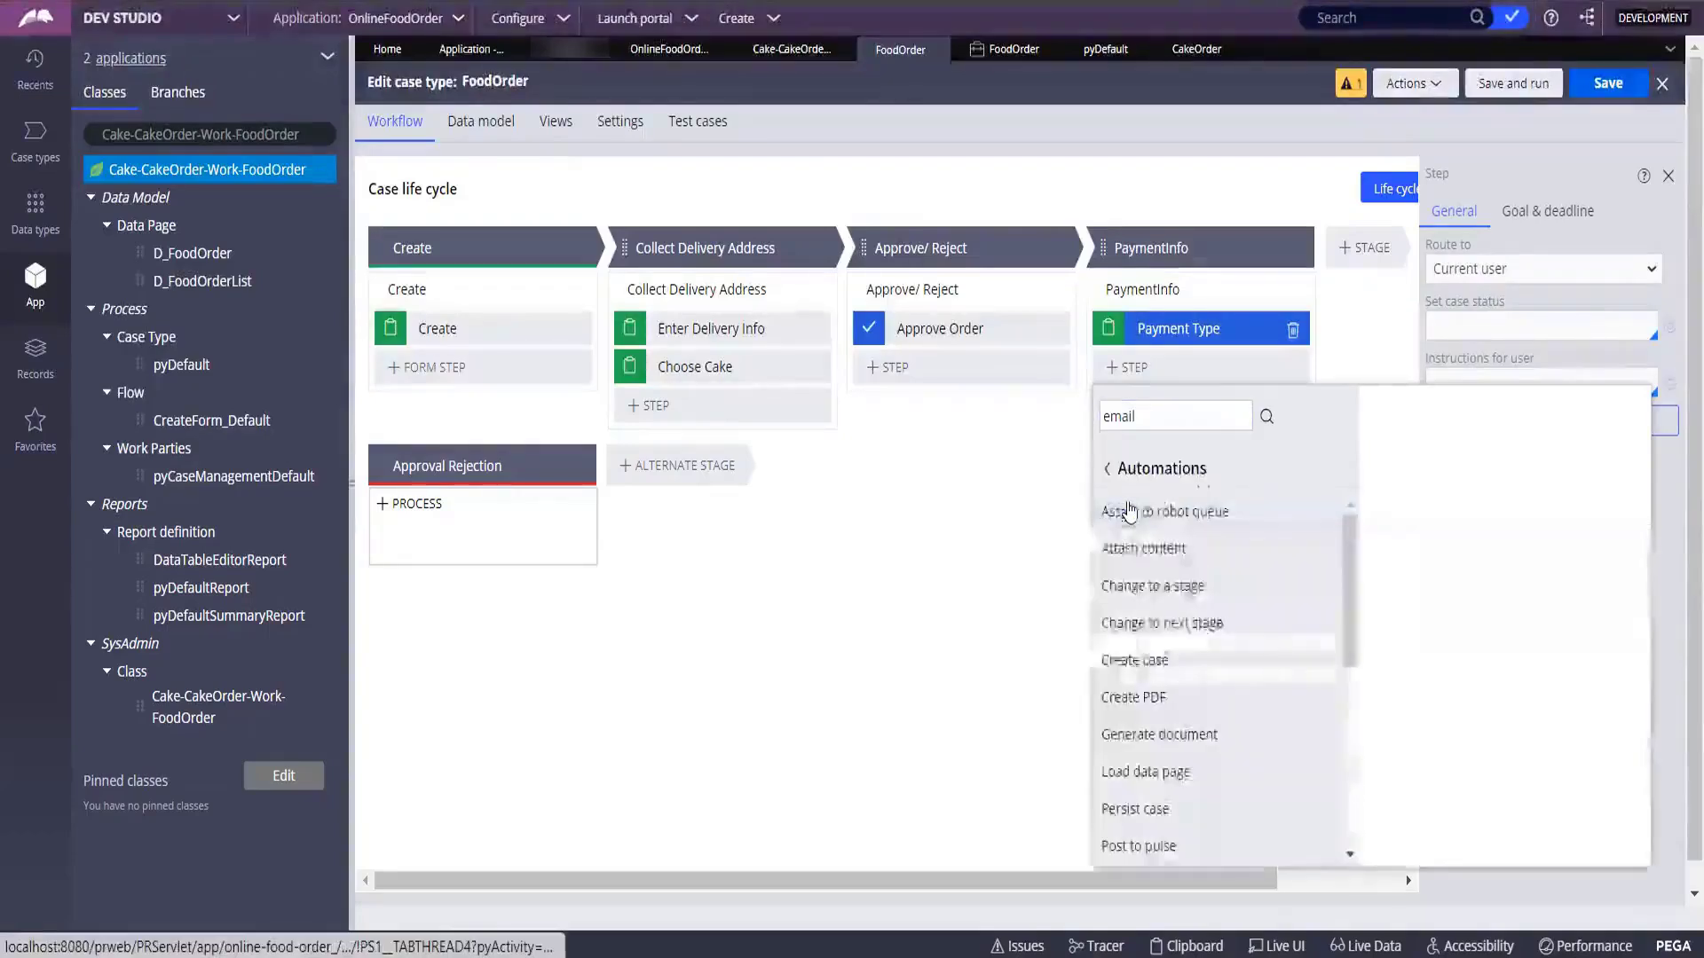
pyautogui.click(1107, 469)
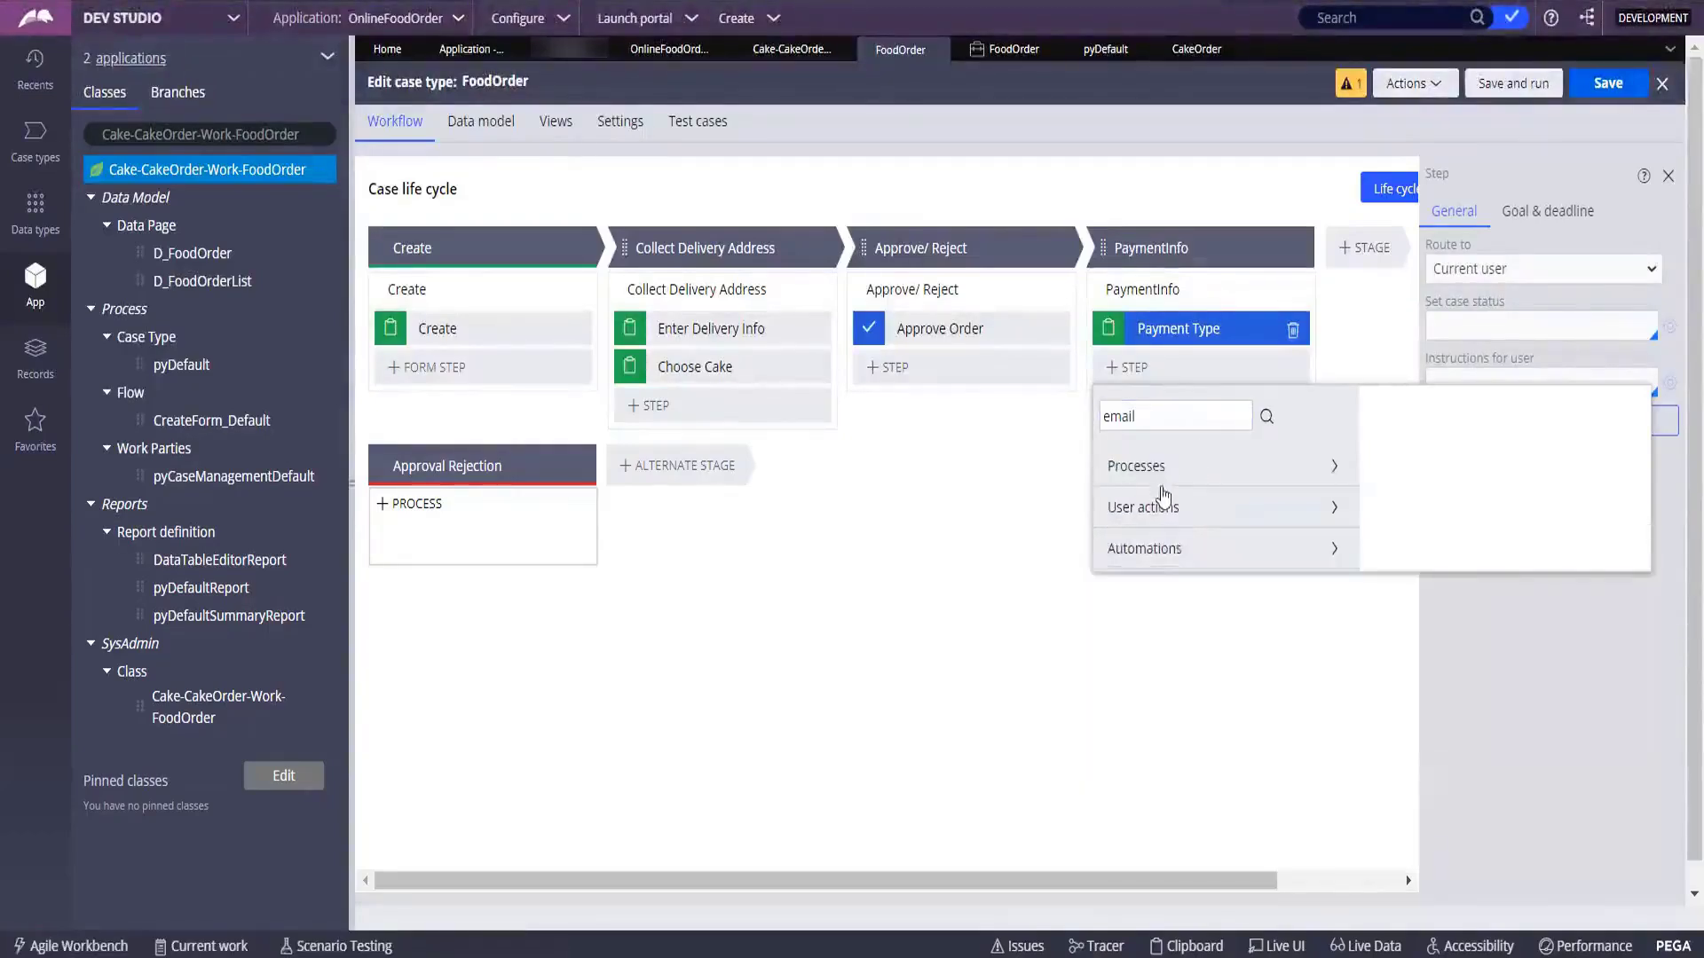
pyautogui.click(1152, 426)
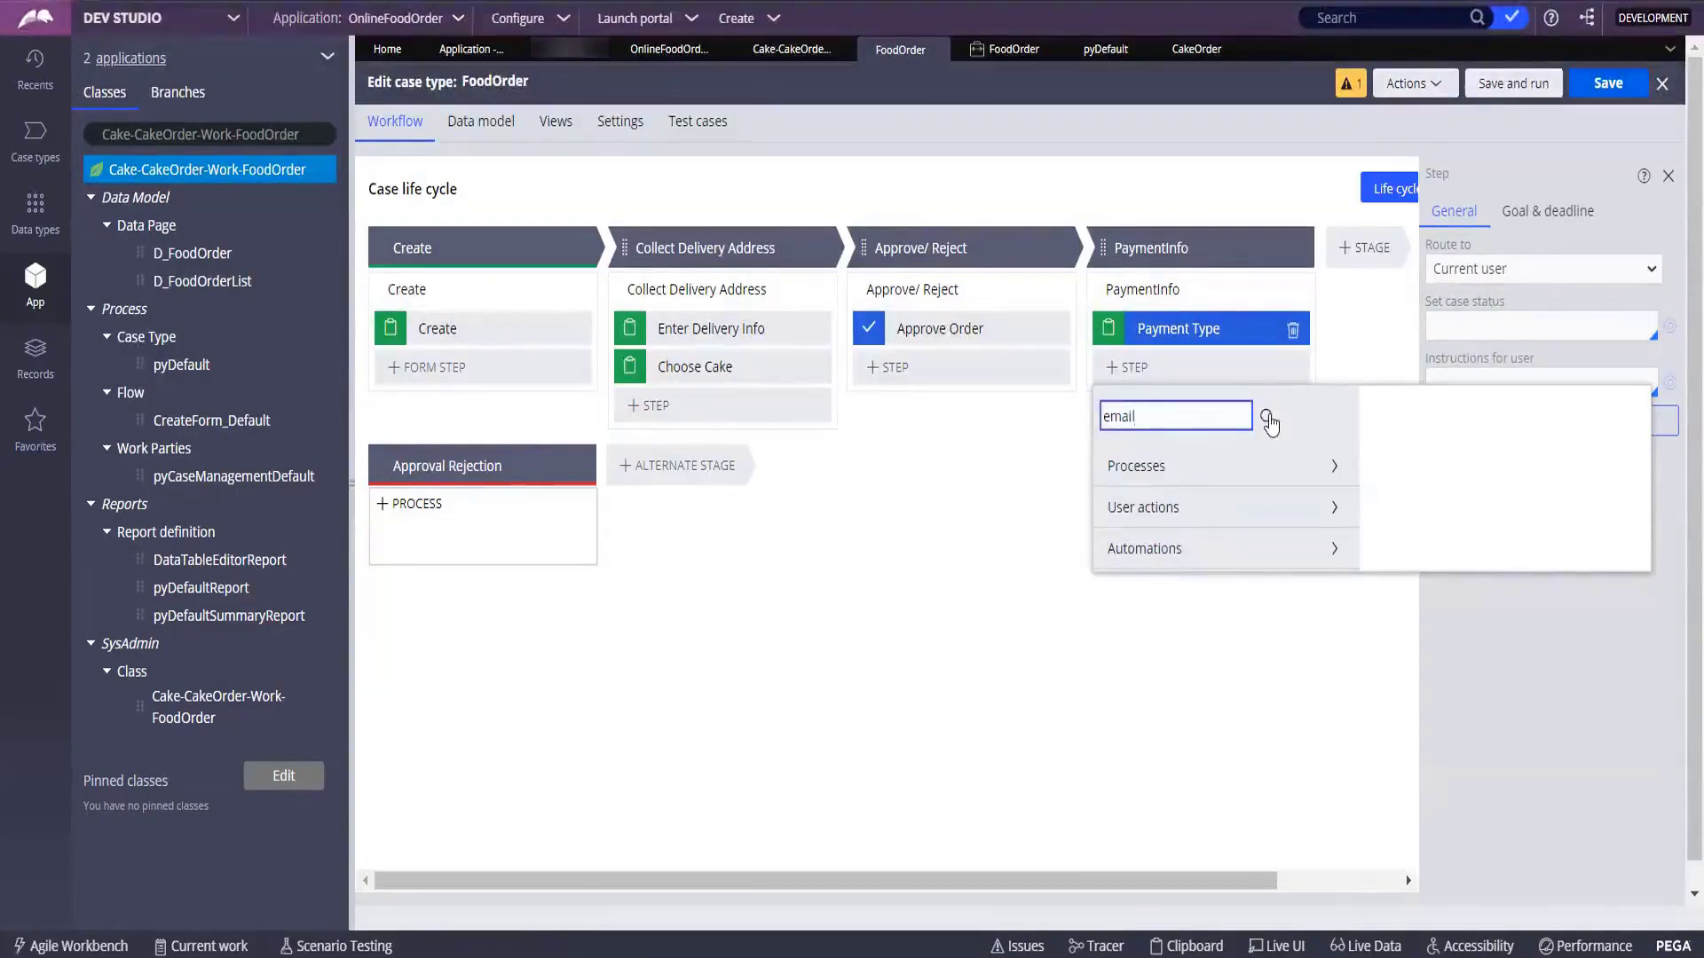
pyautogui.click(1267, 418)
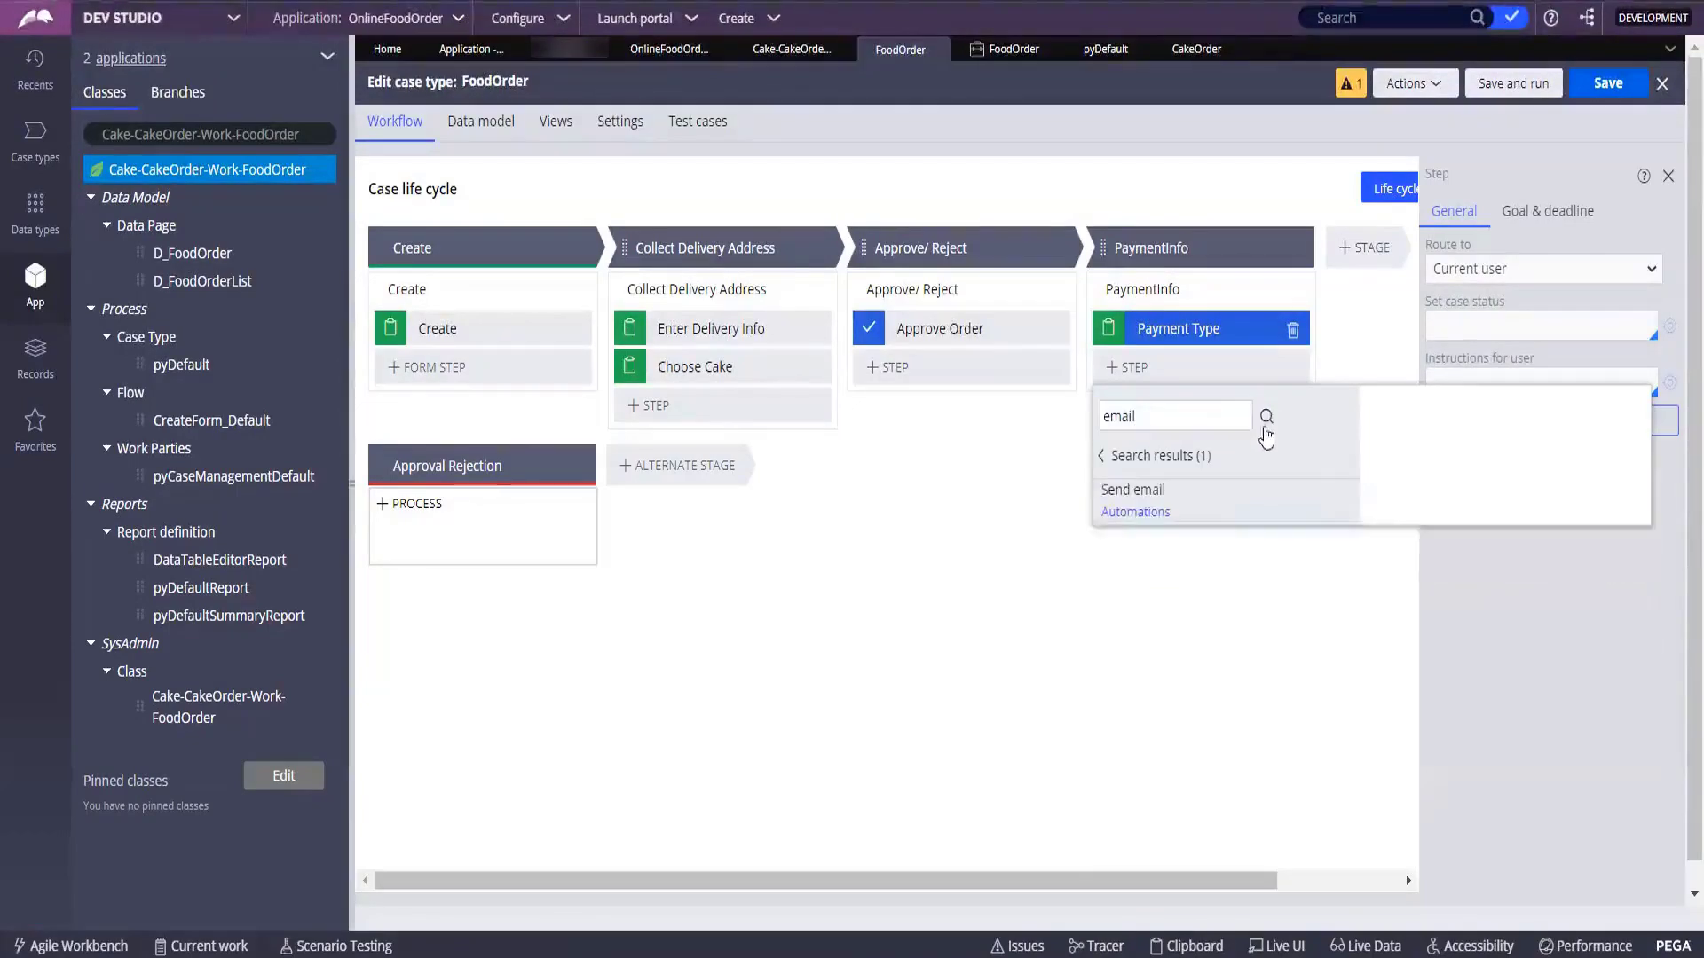
pyautogui.click(1139, 498)
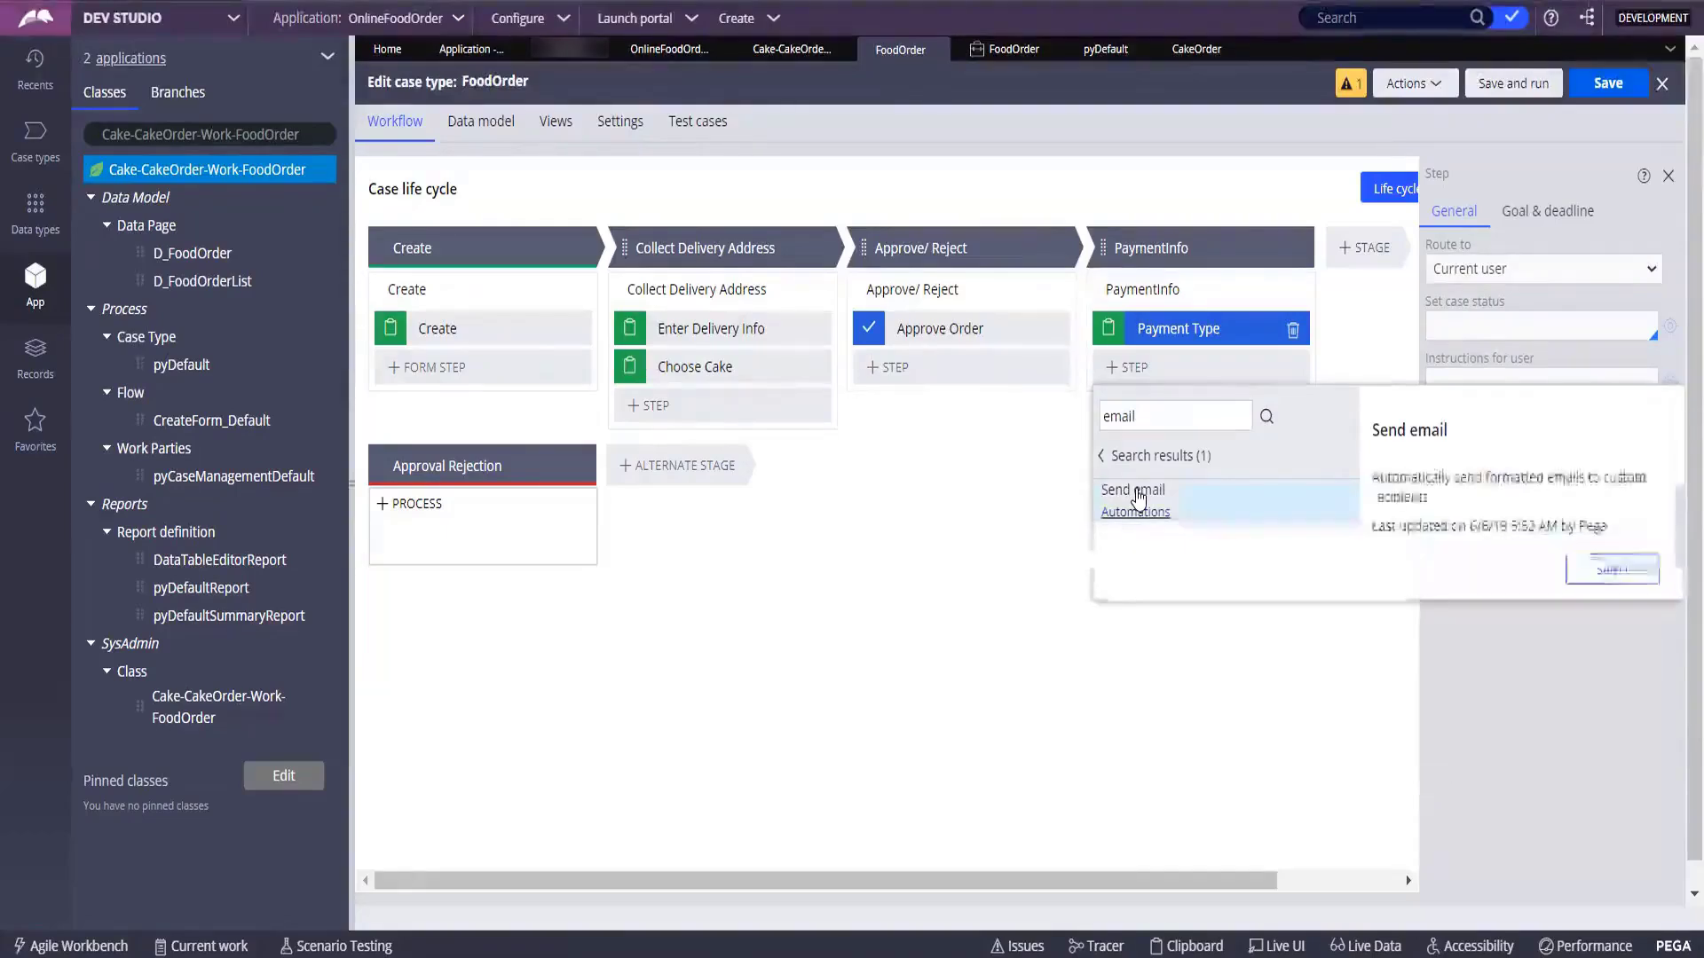
pyautogui.click(1593, 569)
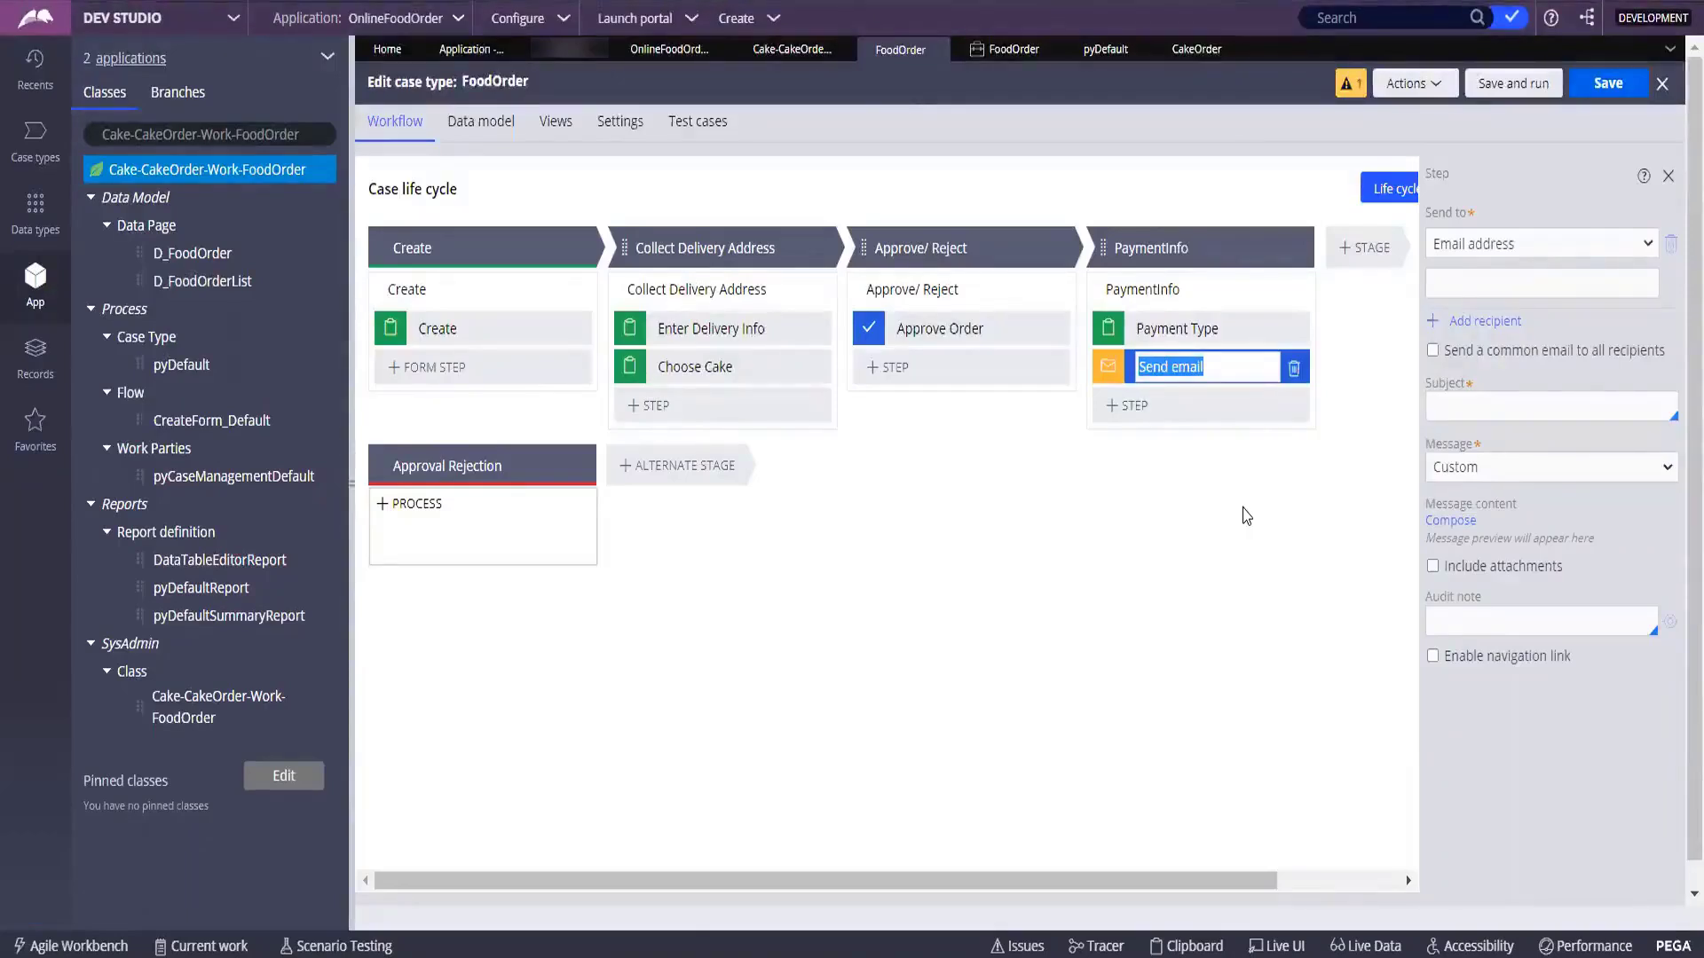
# Try to save the FoodOrder case type with its updated life cycle
pyautogui.click(1606, 83)
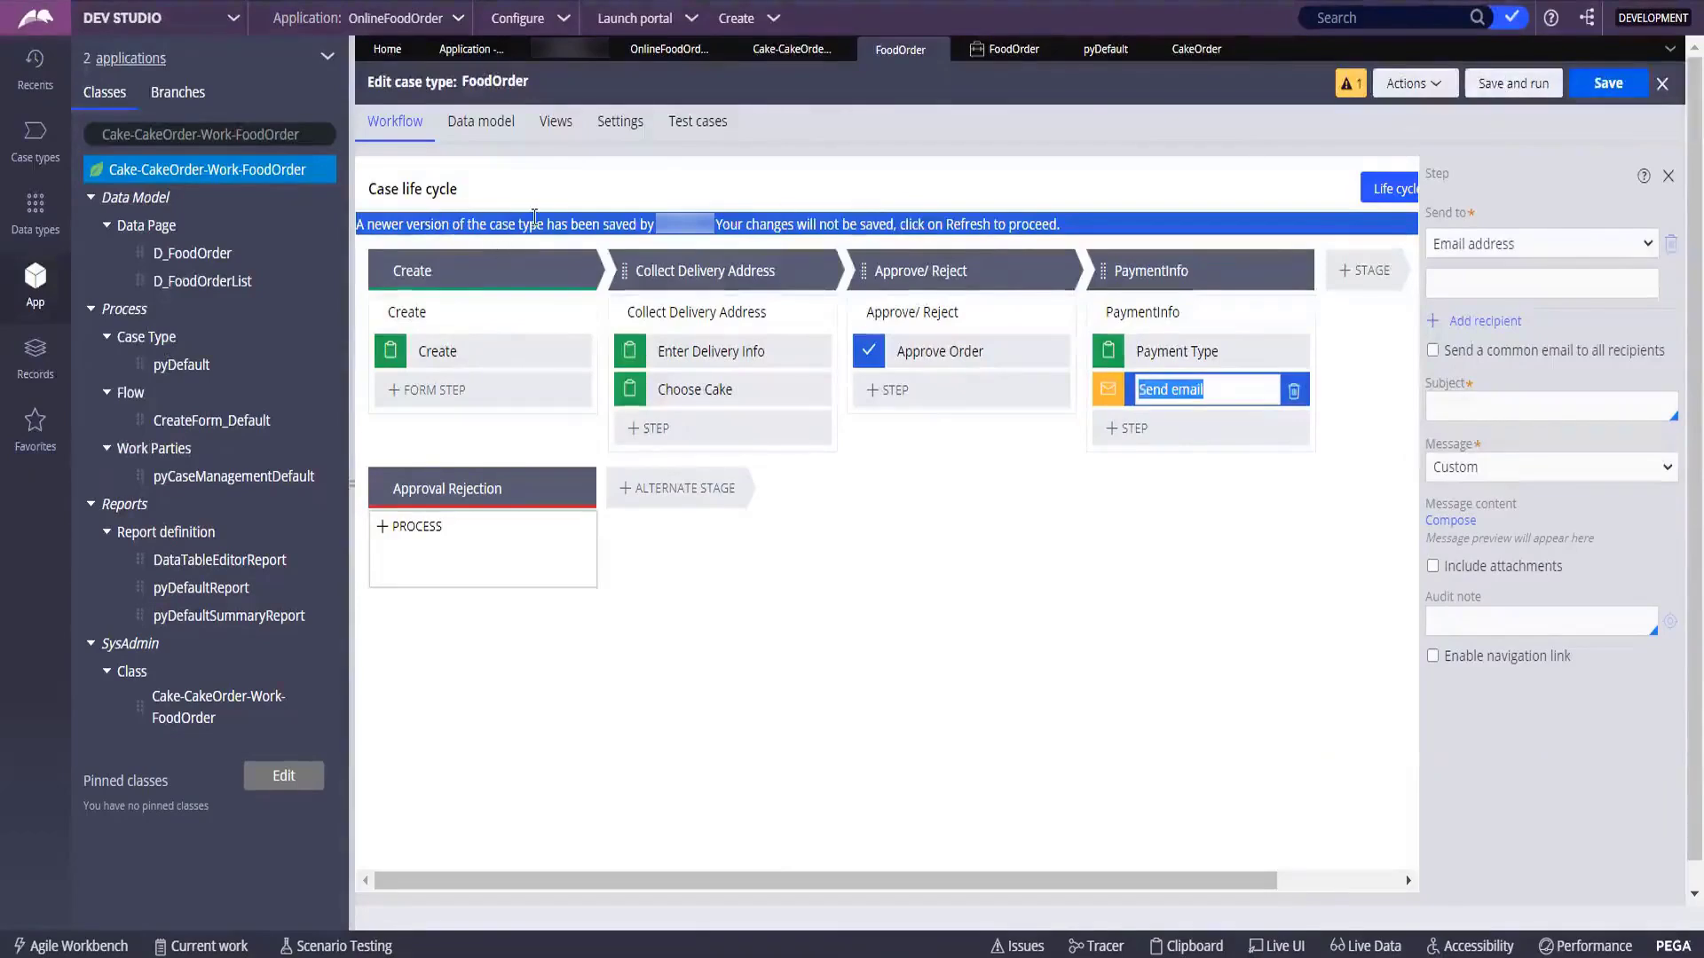
pyautogui.click(561, 222)
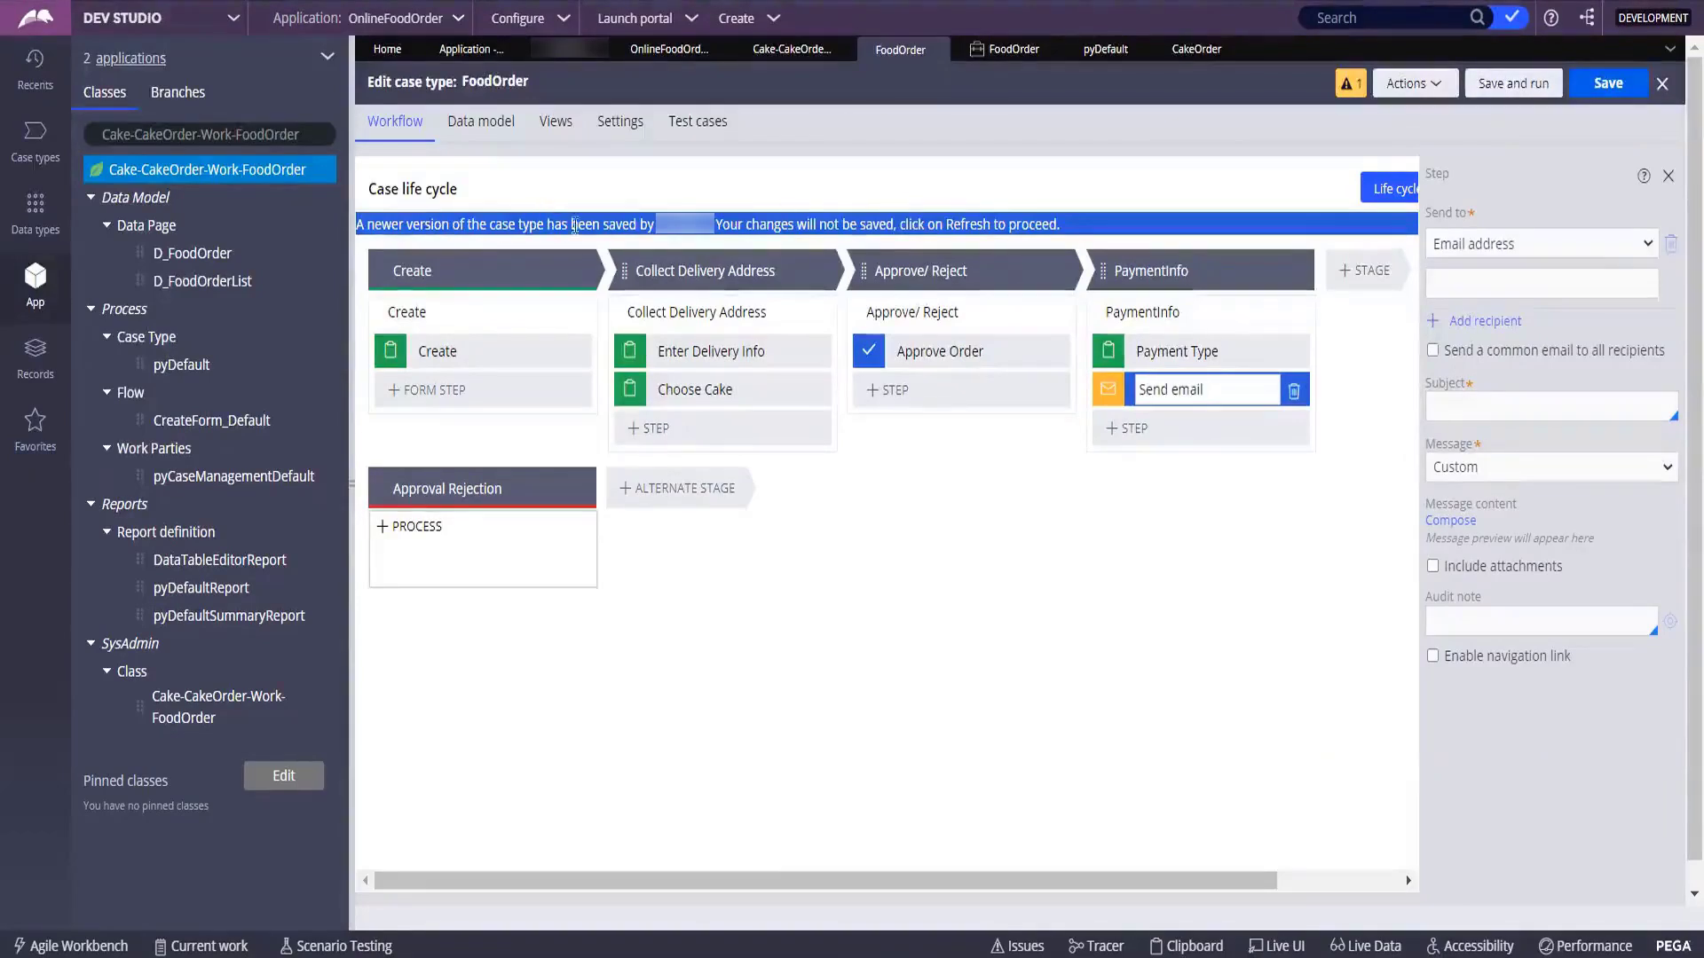